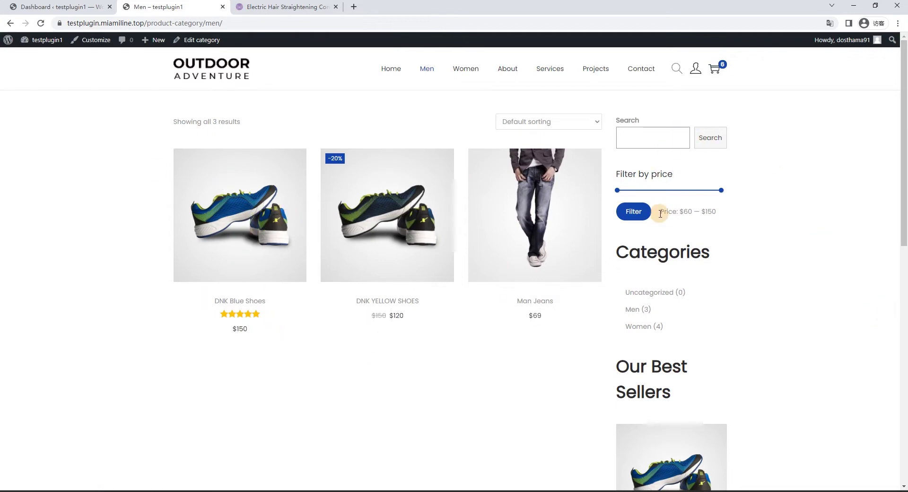
- Examine the live Men category page, including its product grid and the sidebar with search, price filter, categories and best sellers
scroll(660, 222, down, 7)
scroll(668, 247, up, 7)
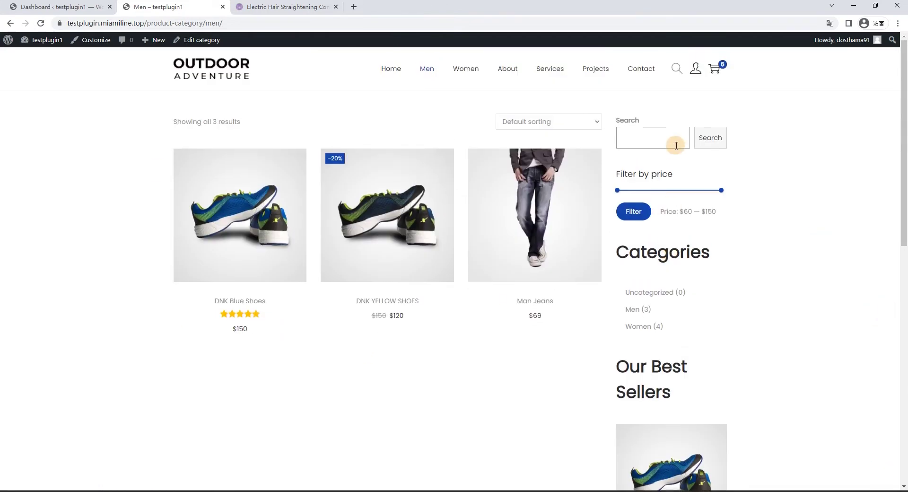
scroll(685, 182, down, 5)
scroll(681, 210, down, 1)
scroll(679, 166, up, 6)
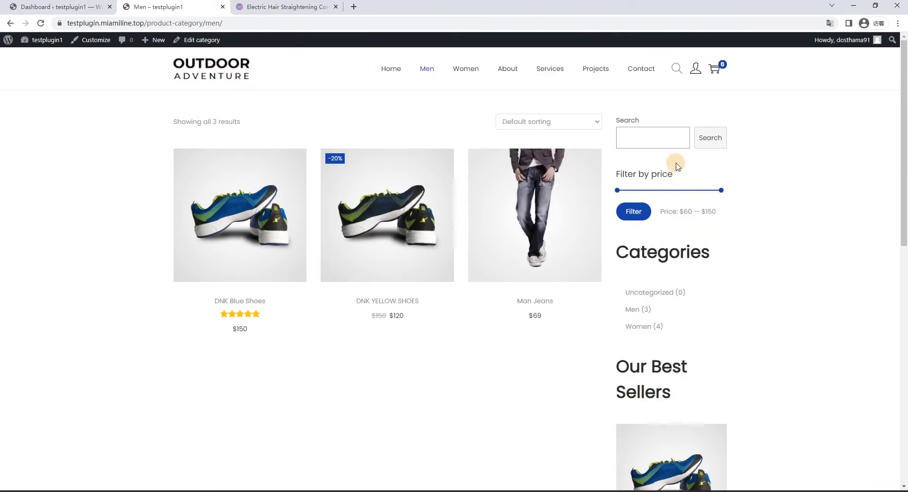
scroll(673, 243, down, 5)
scroll(676, 126, down, 5)
scroll(675, 250, up, 10)
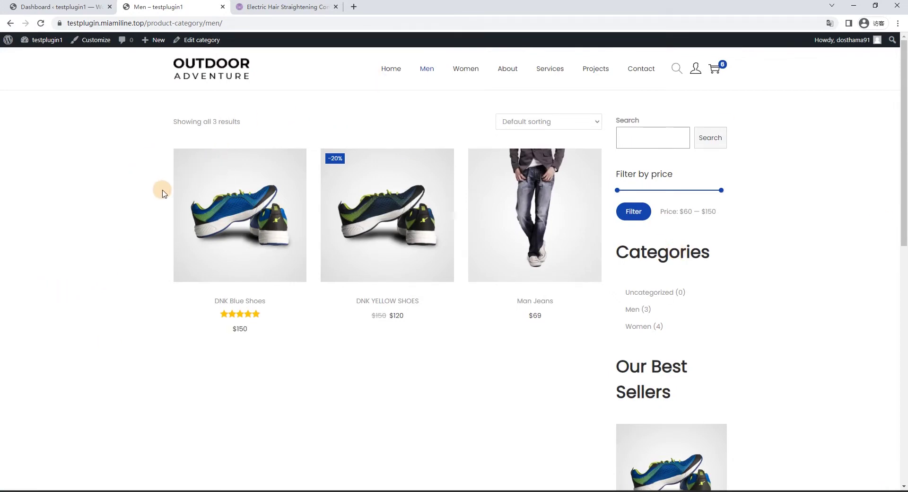
- Create a new Elementor template of type Products Archive named New Product Archive from the WordPress dashboard
click(59, 10)
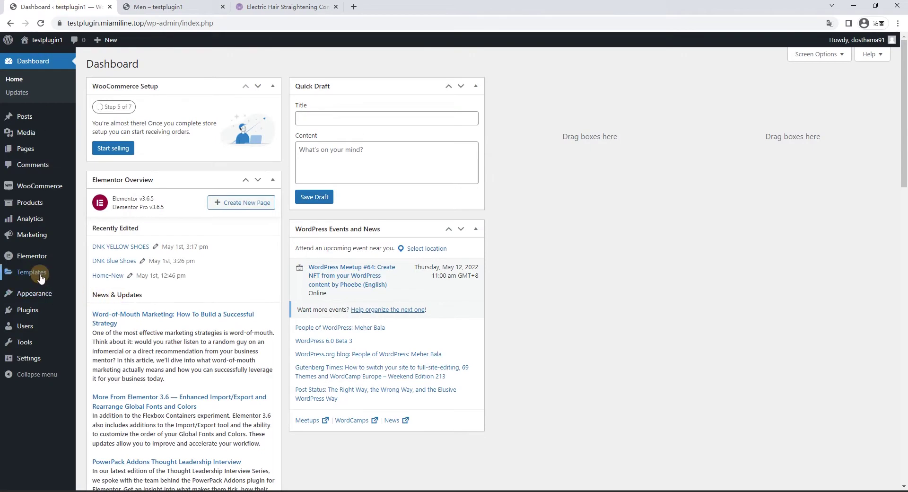
click(40, 278)
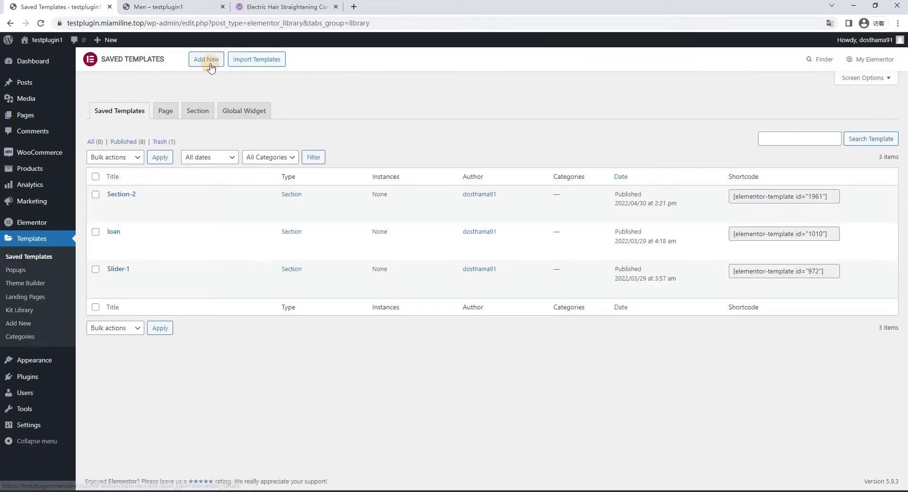
click(211, 67)
click(536, 258)
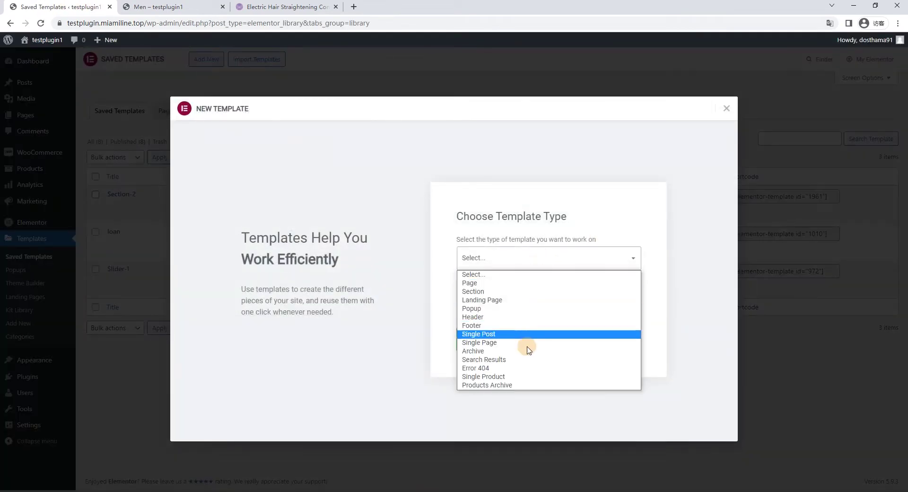
click(509, 385)
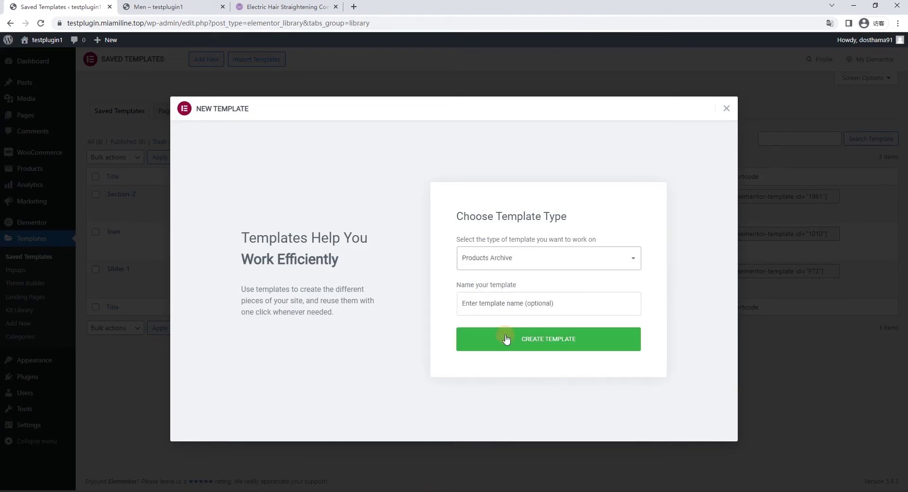
click(494, 305)
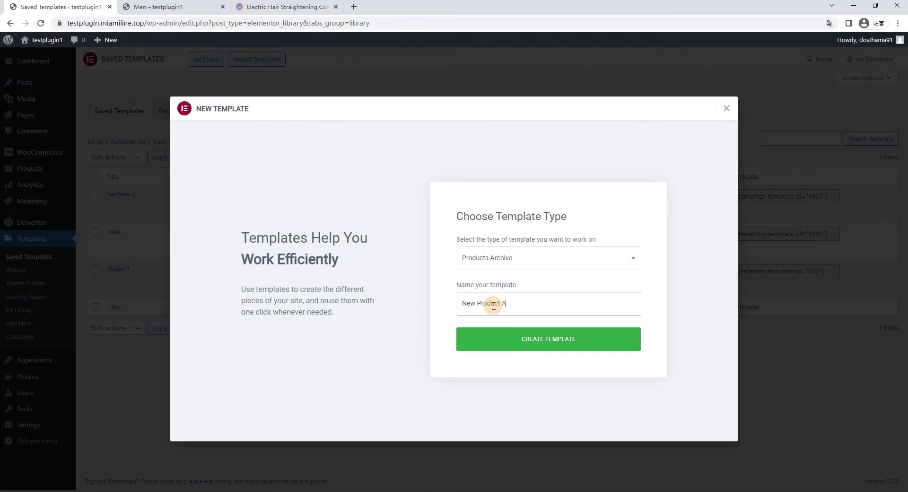
click(560, 337)
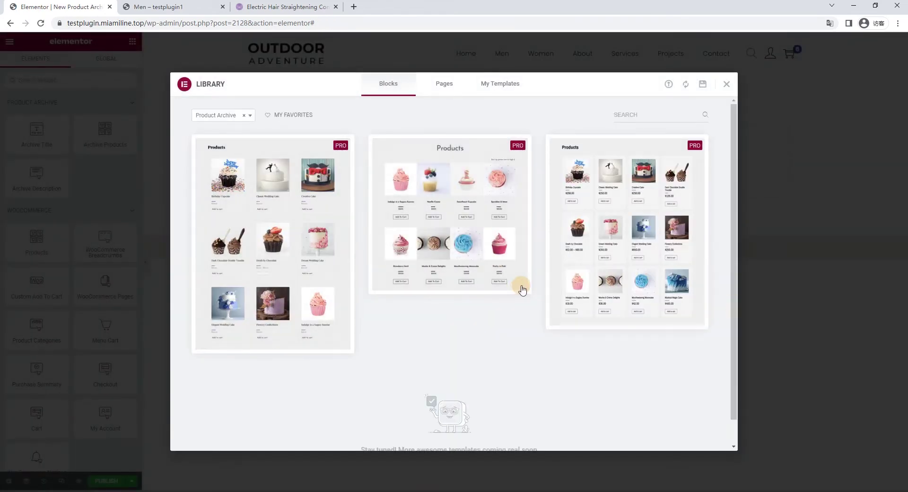
- Dismiss the block library and place an Archive Products widget in the template's empty section
click(726, 85)
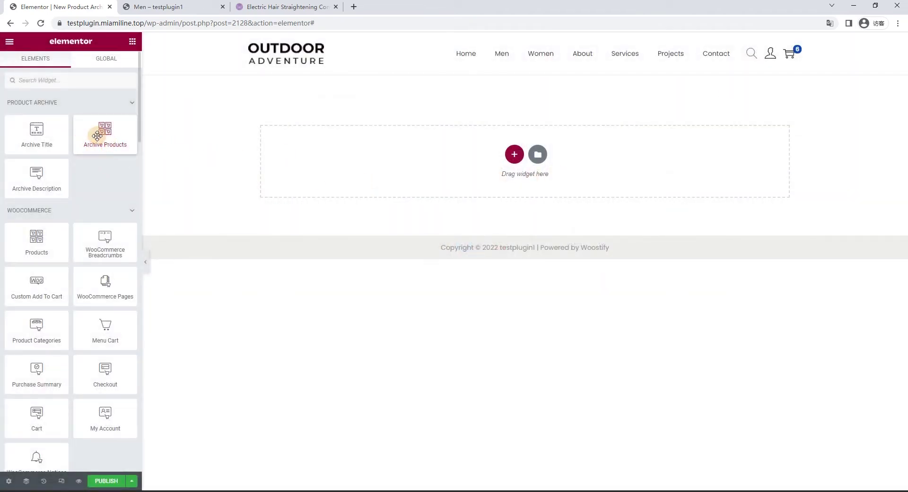
drag(97, 136, 411, 185)
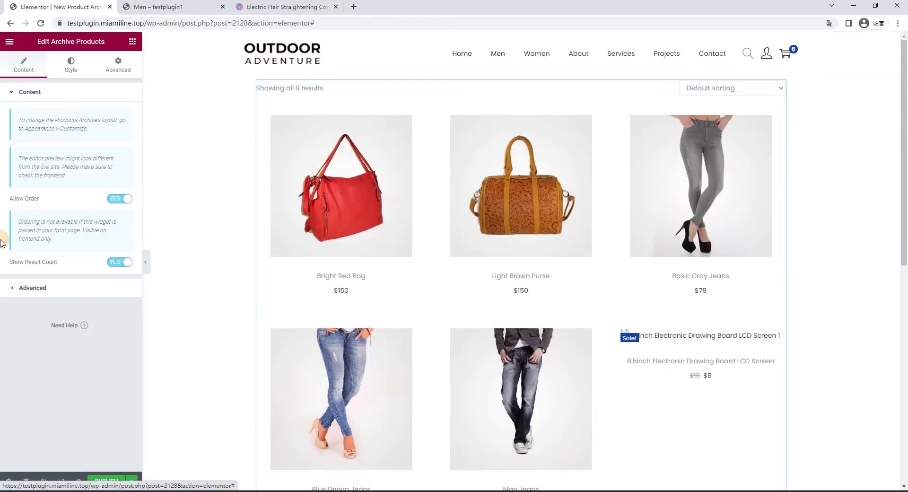
click(354, 214)
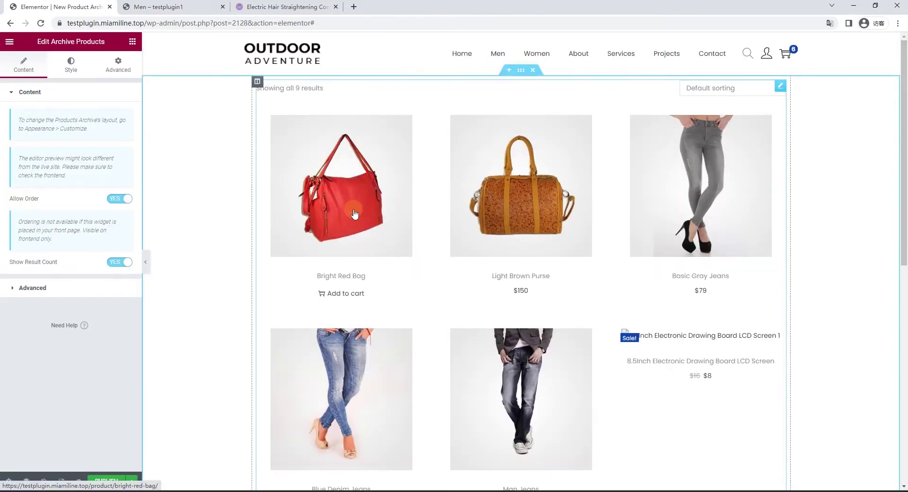
- Review the available archive widgets, the product grid and the sorting options of the Archive Products widget
click(132, 41)
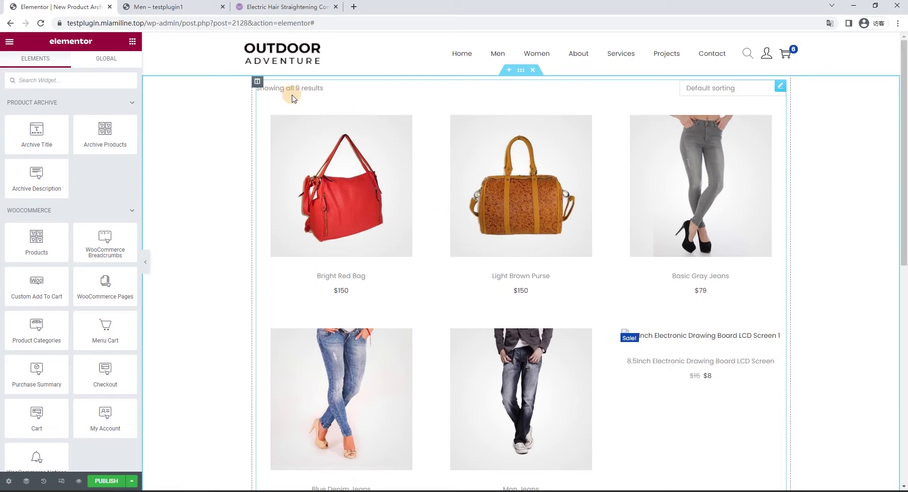
click(735, 92)
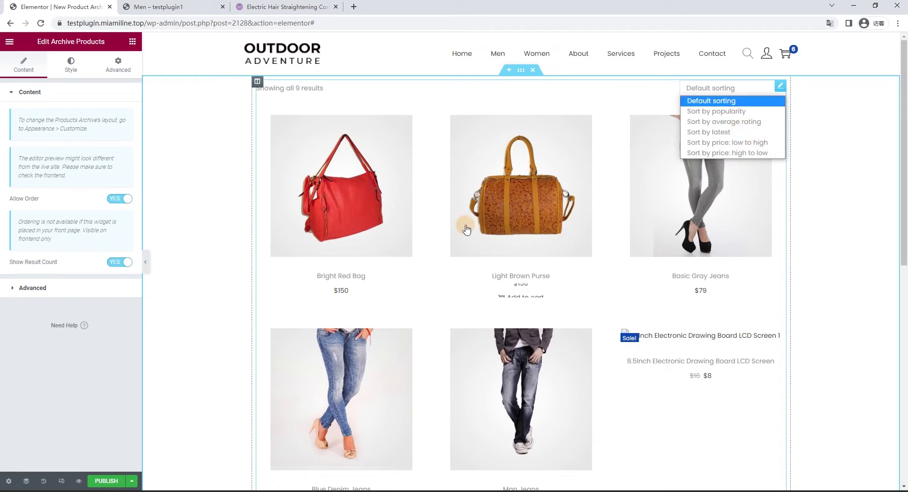
click(478, 270)
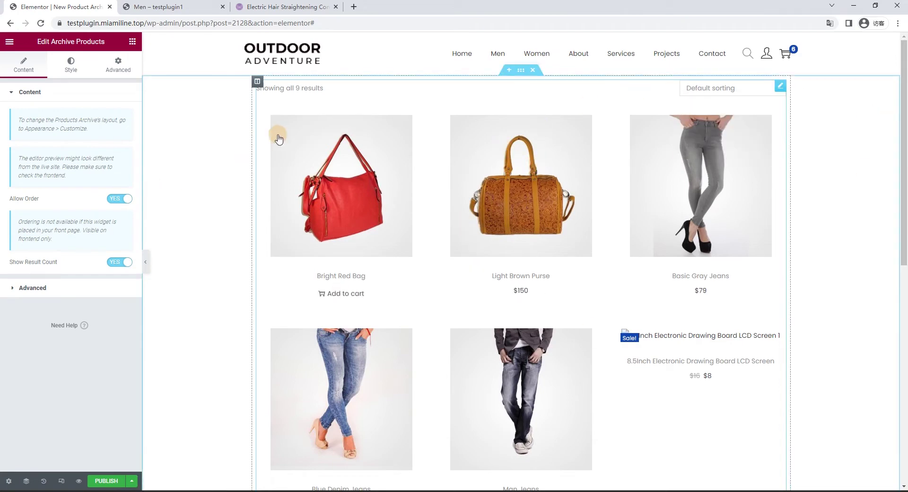
scroll(387, 285, down, 3)
scroll(465, 238, up, 3)
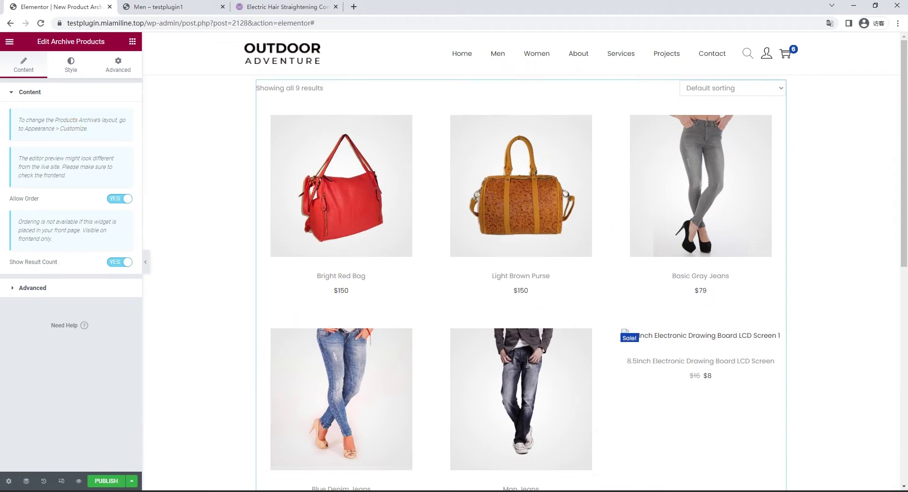
- Publish the template with a display condition that includes All Product Archives
click(107, 481)
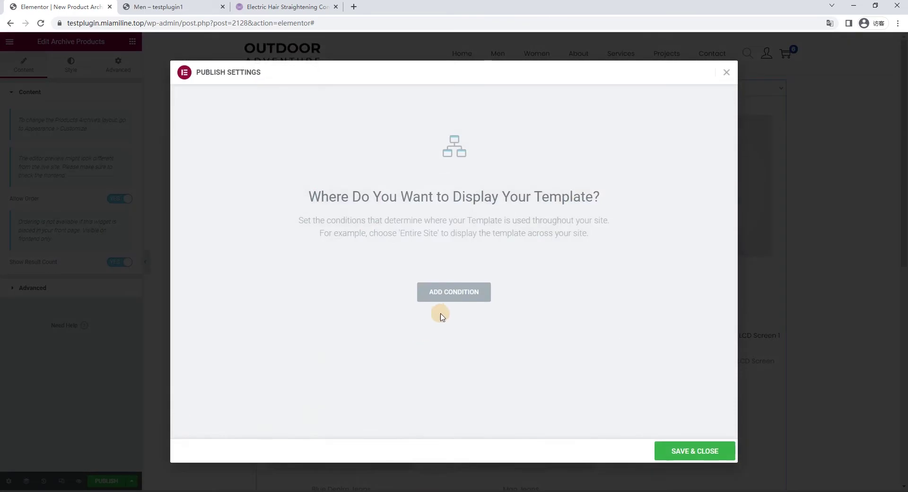
click(457, 303)
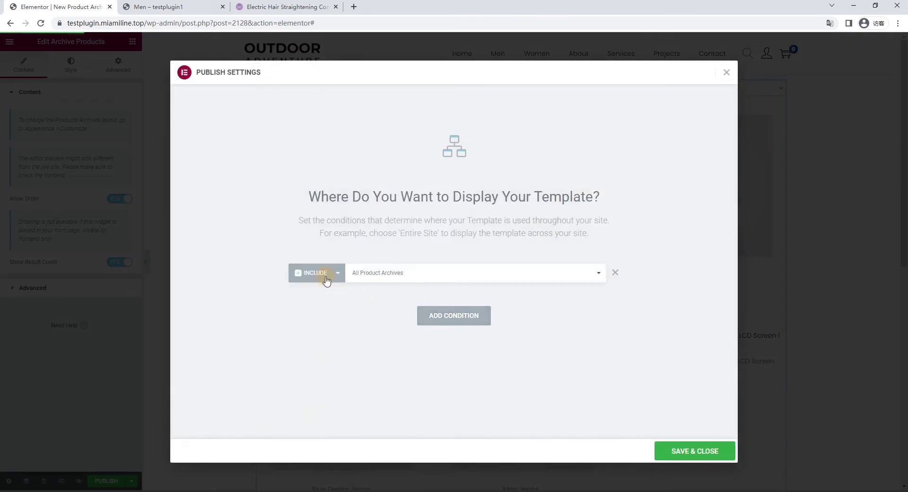
click(687, 445)
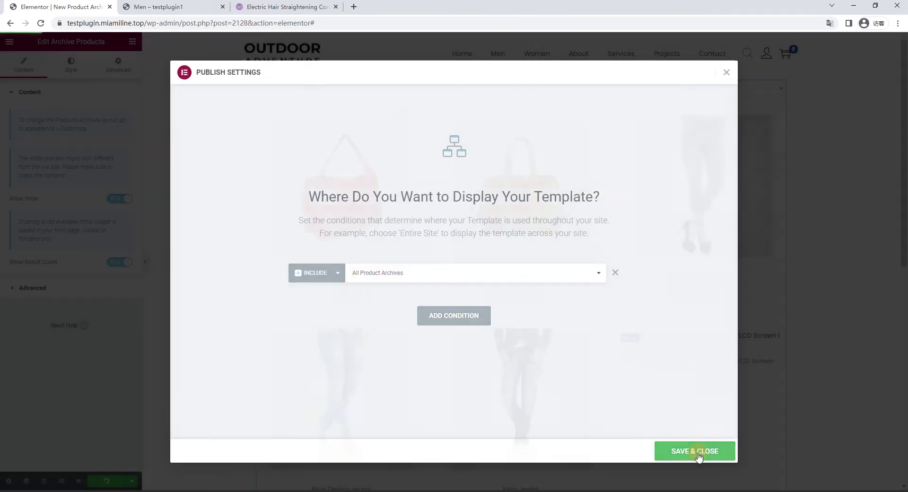
- Reload the live Men category page and open the Women category page to check the new archive layout
click(189, 7)
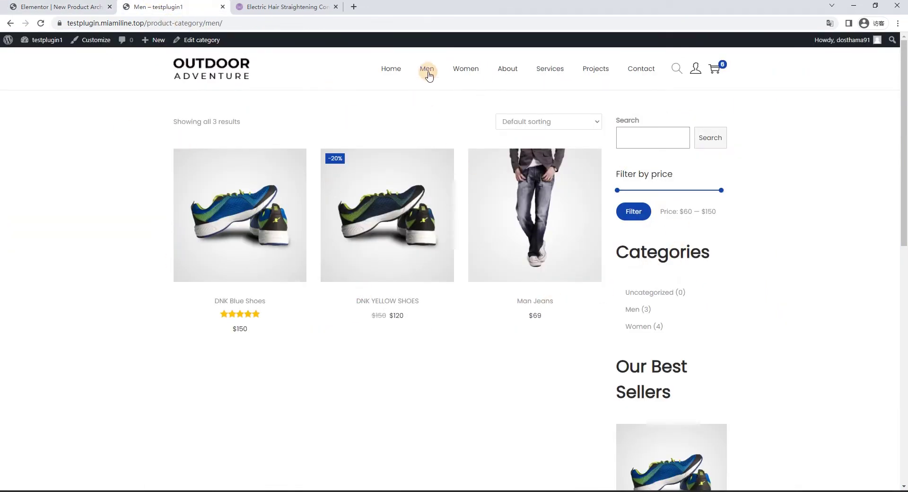
click(41, 24)
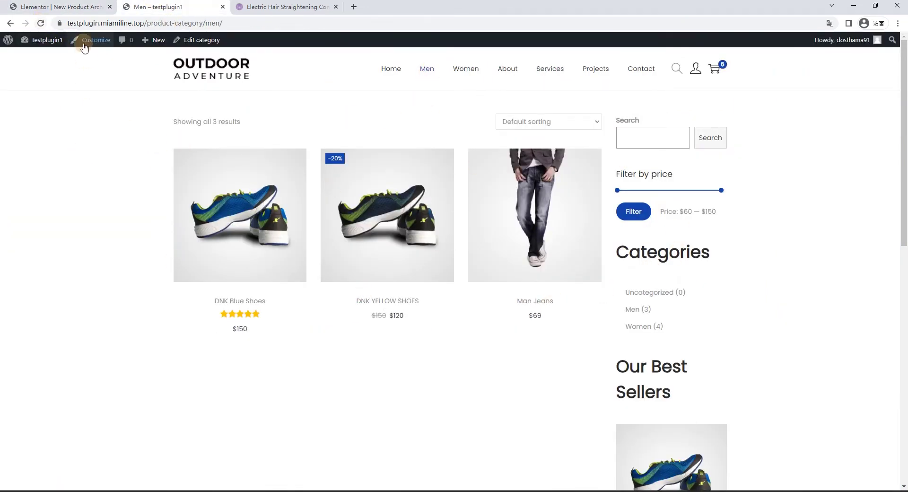
click(40, 23)
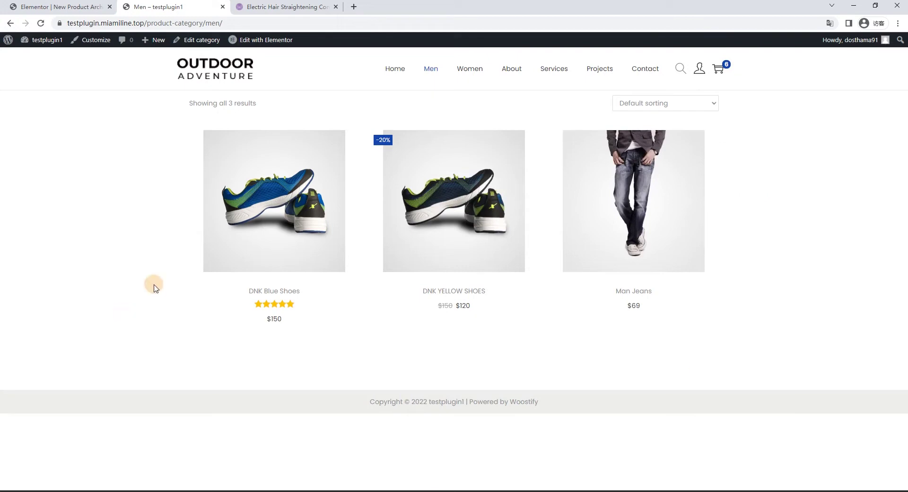
click(469, 71)
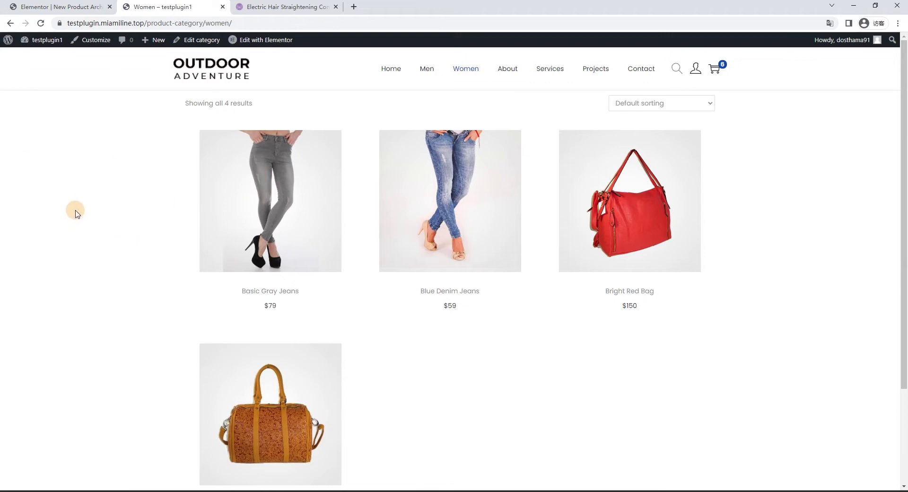
- Set Products Per Row to 4 in the WooCommerce Product Catalog settings of the theme customizer, publish the change and leave the customizer
click(97, 40)
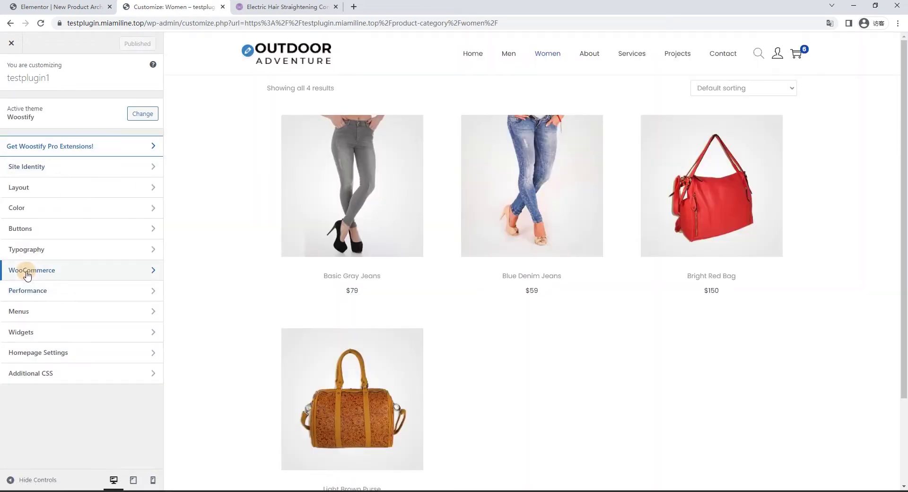
click(26, 270)
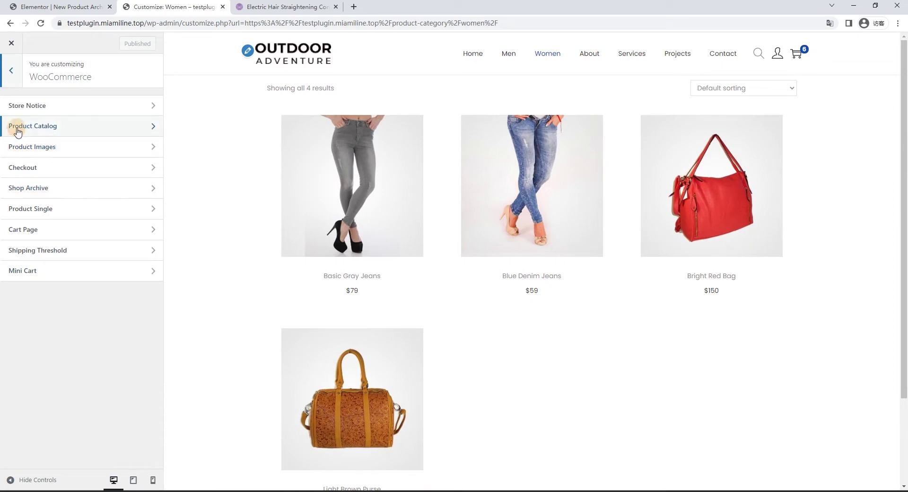
click(67, 126)
click(10, 70)
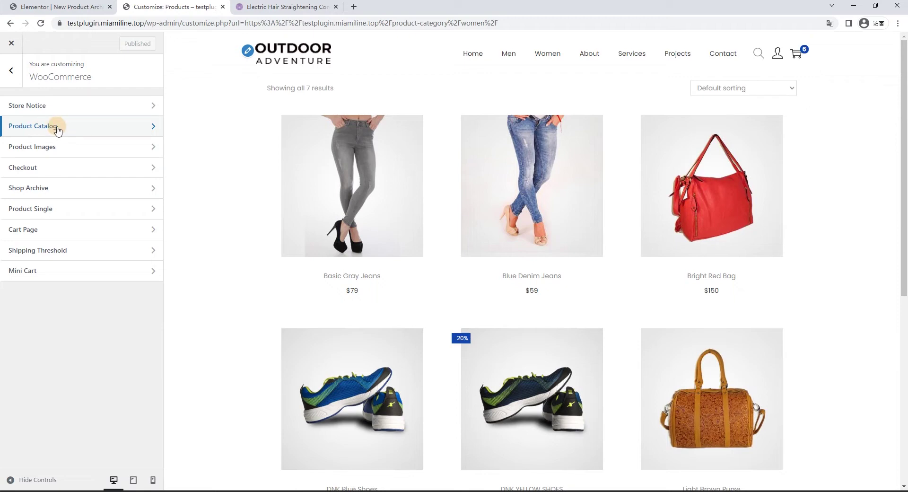
click(74, 127)
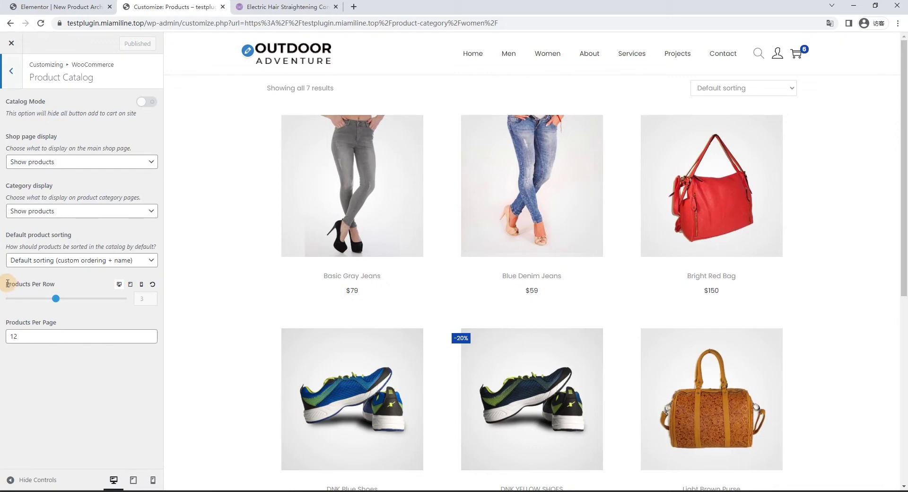
drag(56, 299, 77, 300)
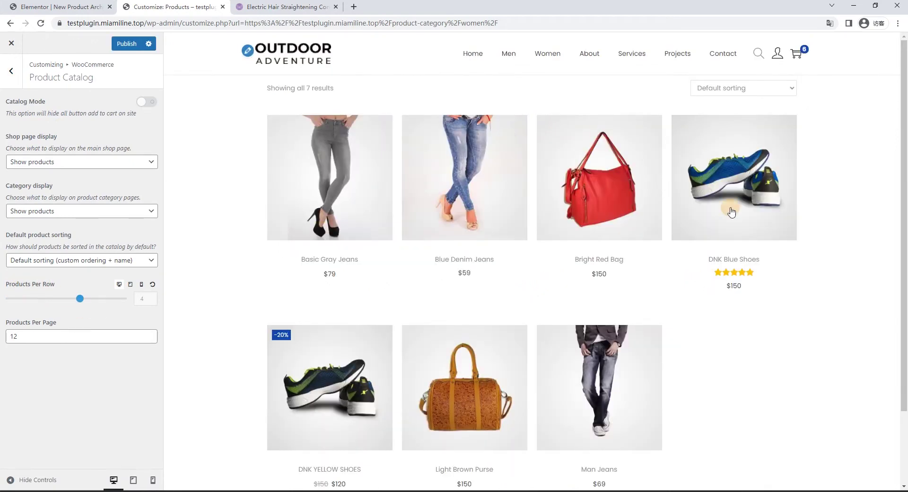
click(125, 44)
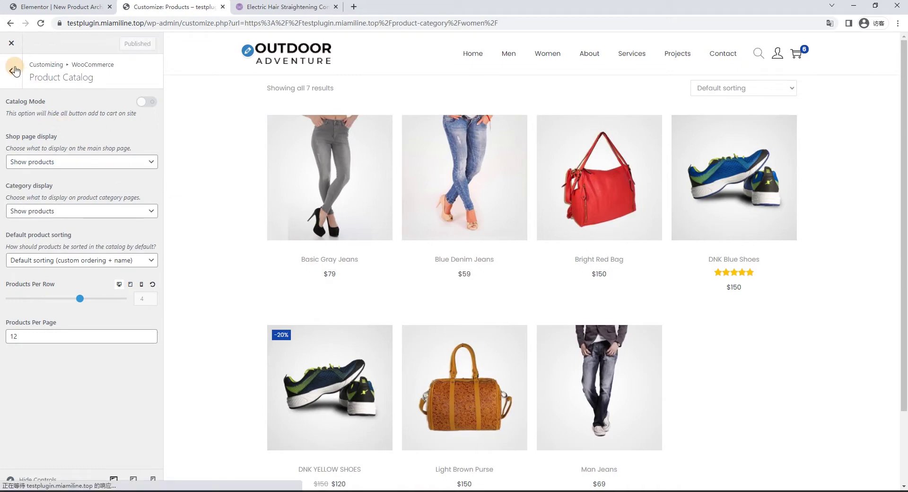
click(11, 43)
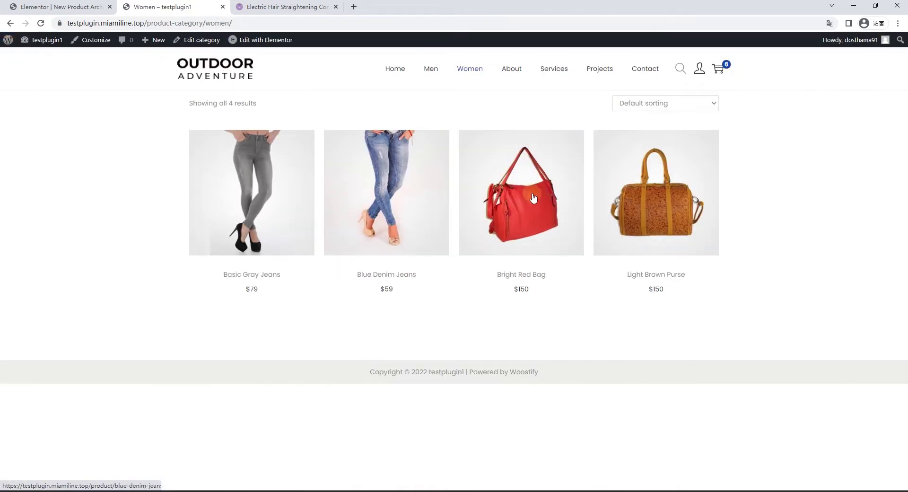
- Check the product layout on the live Men and Women category pages
click(436, 73)
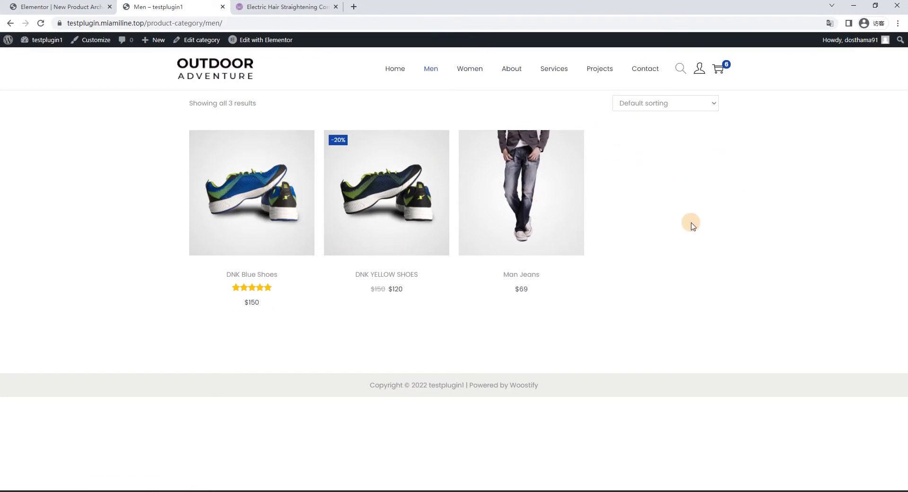
click(470, 69)
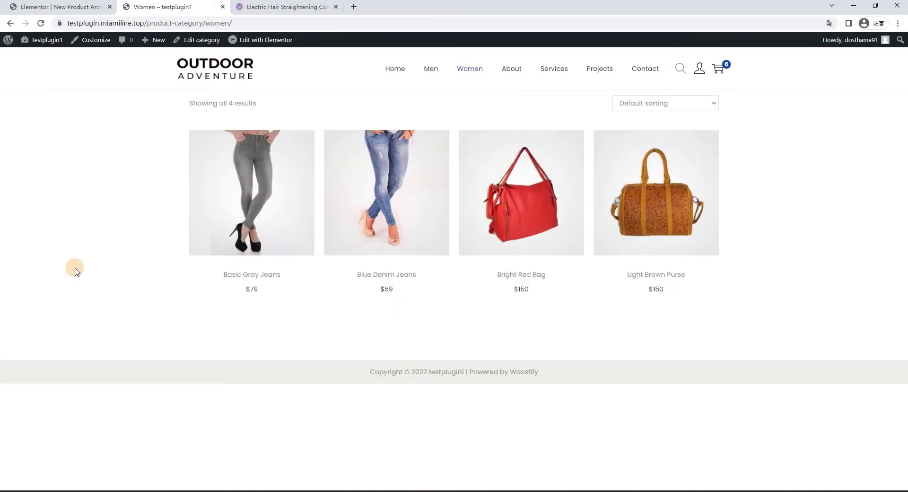
- Reload the Elementor template editor and add a single-column section above the archive products
click(60, 7)
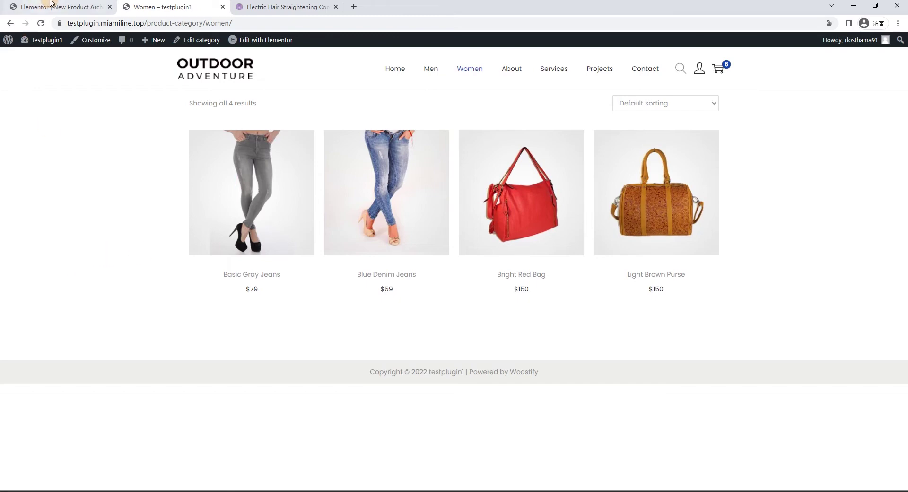
click(41, 23)
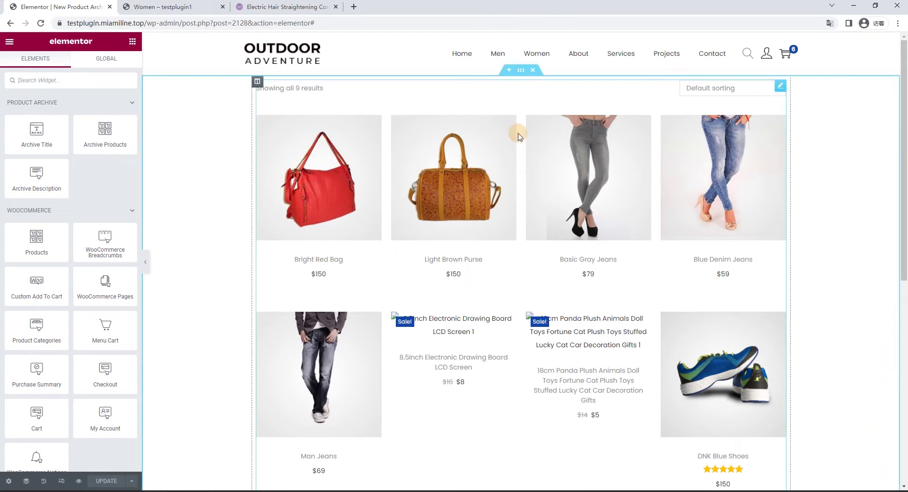
click(509, 70)
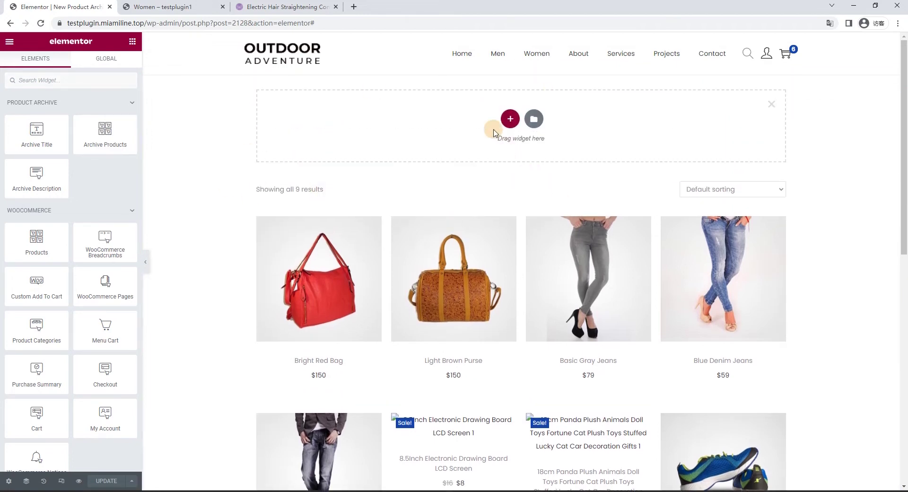
click(509, 119)
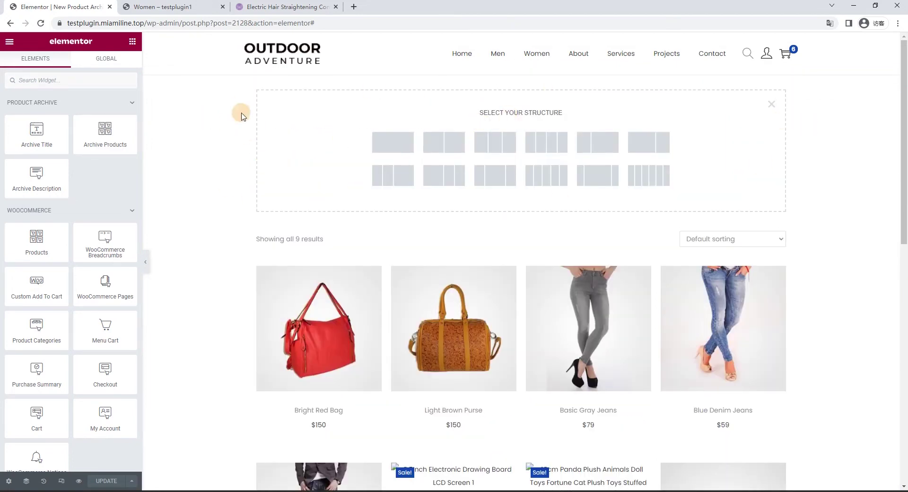
click(405, 141)
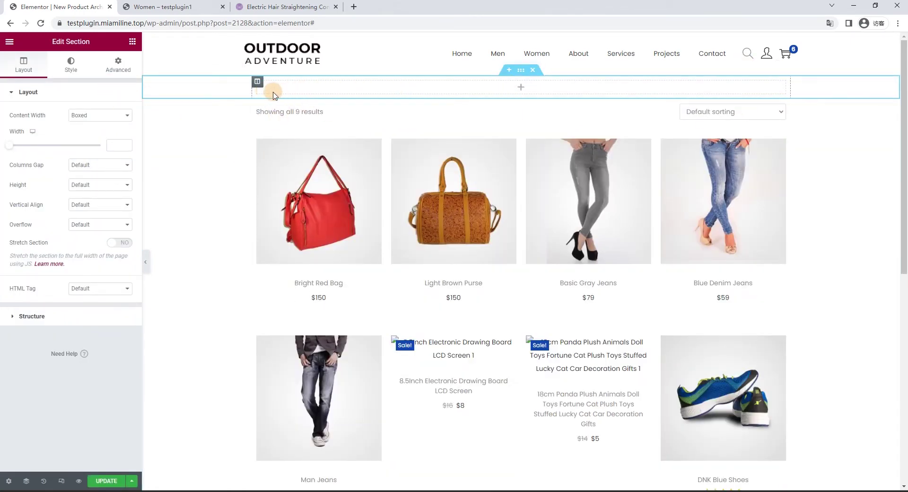
- Place a Heading widget in the new section above the products and update the template
click(132, 42)
click(319, 89)
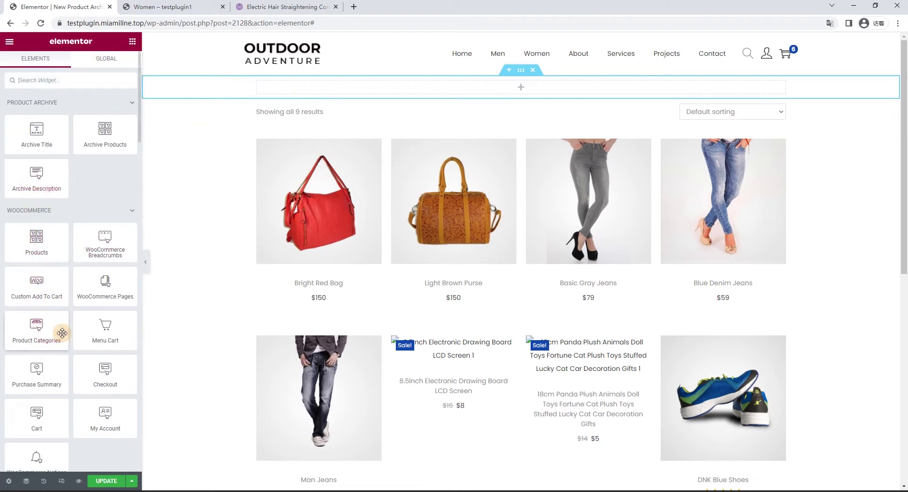
scroll(71, 324, down, 4)
drag(108, 363, 405, 85)
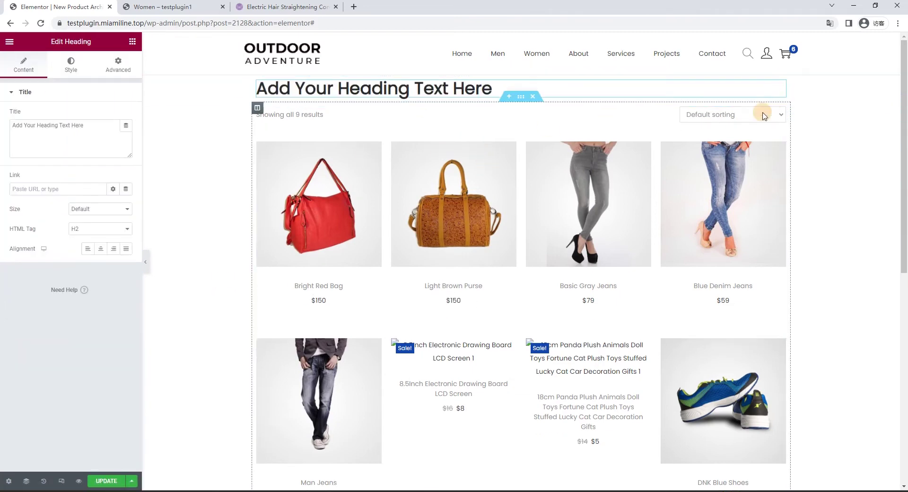
click(108, 481)
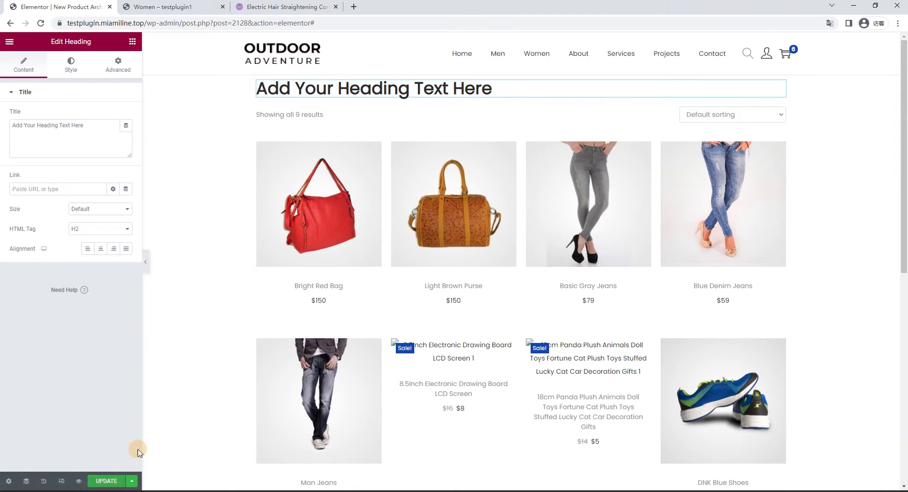
click(99, 480)
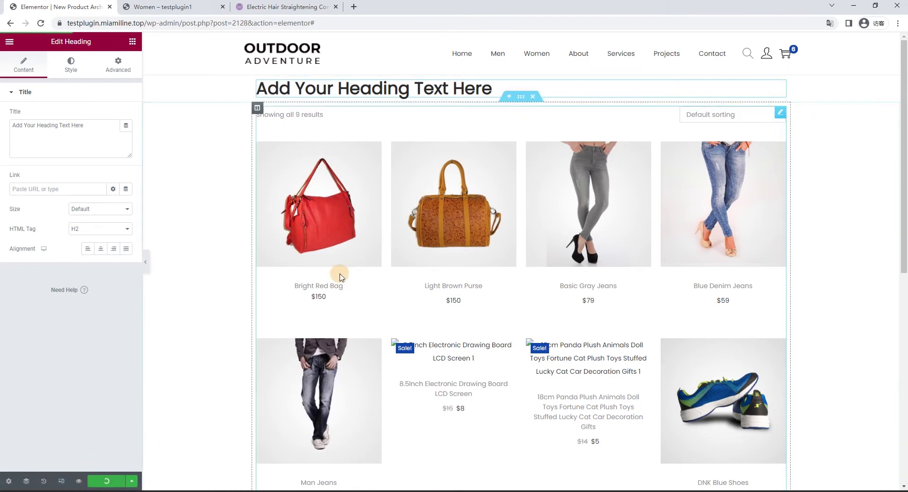
- Check the new heading on the live Men and Women category pages
click(172, 8)
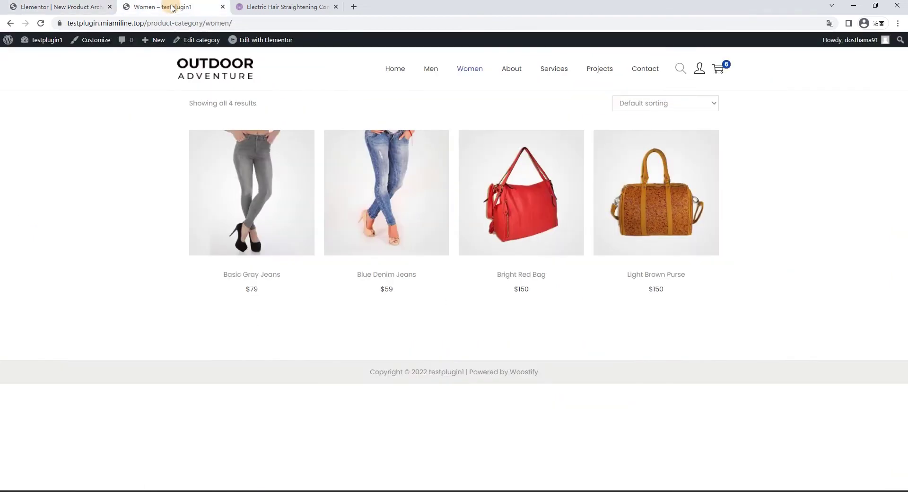
click(431, 72)
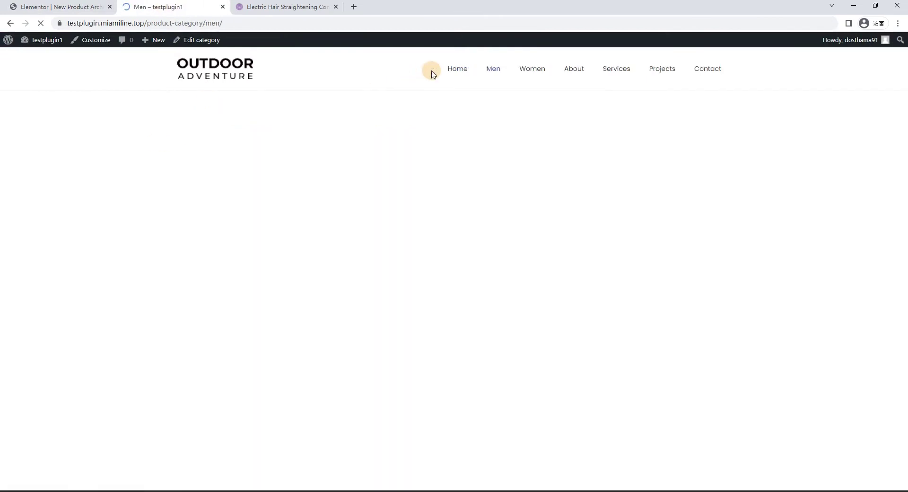
mouse_move(181, 107)
mouse_down()
mouse_move(424, 104)
mouse_move(178, 112)
mouse_up()
click(444, 112)
click(465, 68)
click(191, 115)
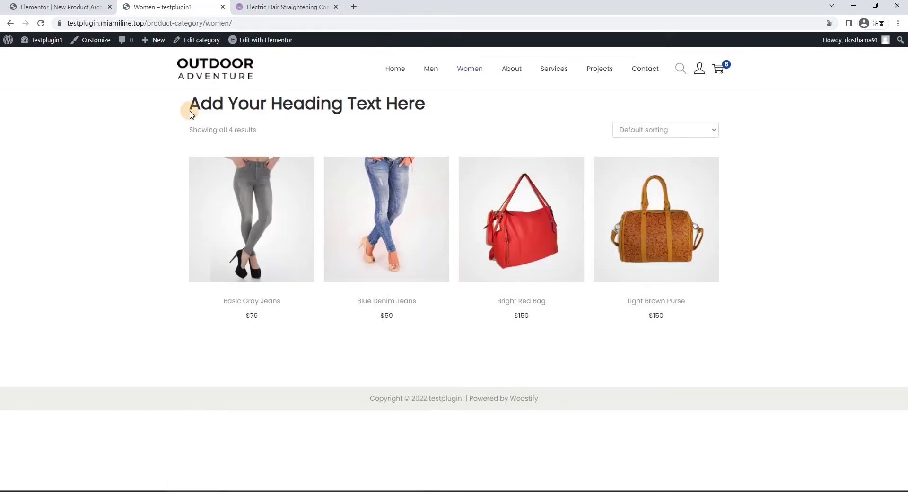
drag(284, 103, 184, 109)
click(438, 105)
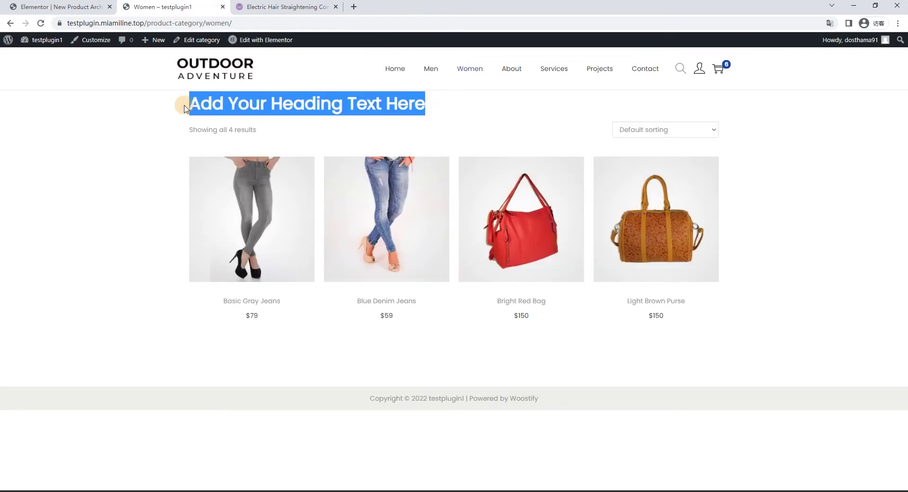
- Set the heading's title to "Men" in the archive template and update the template
click(60, 7)
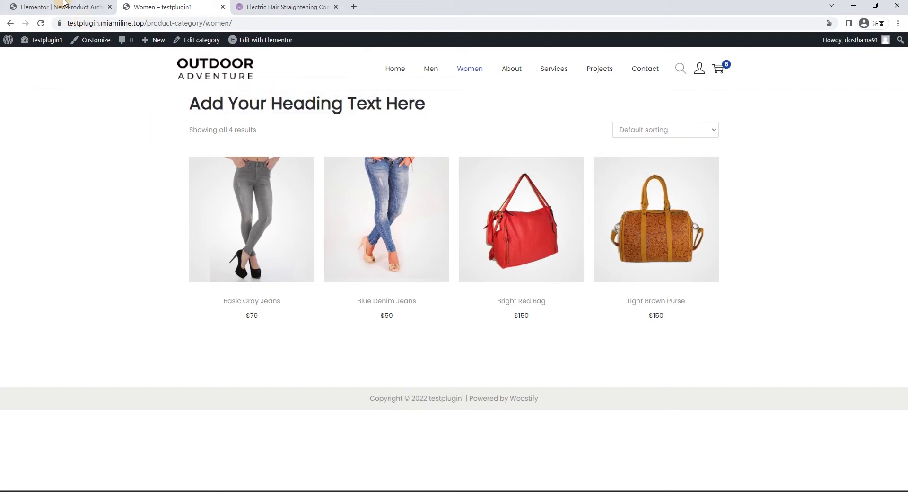
drag(85, 126, 2, 130)
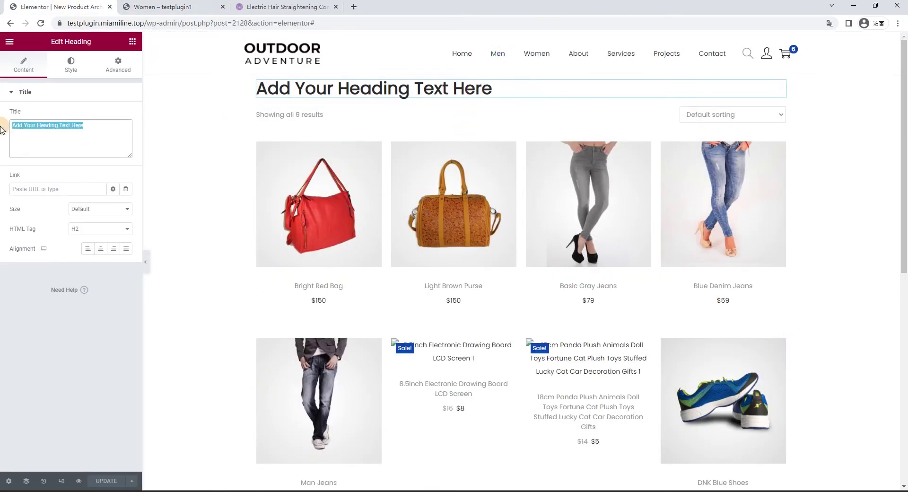
text(Men)
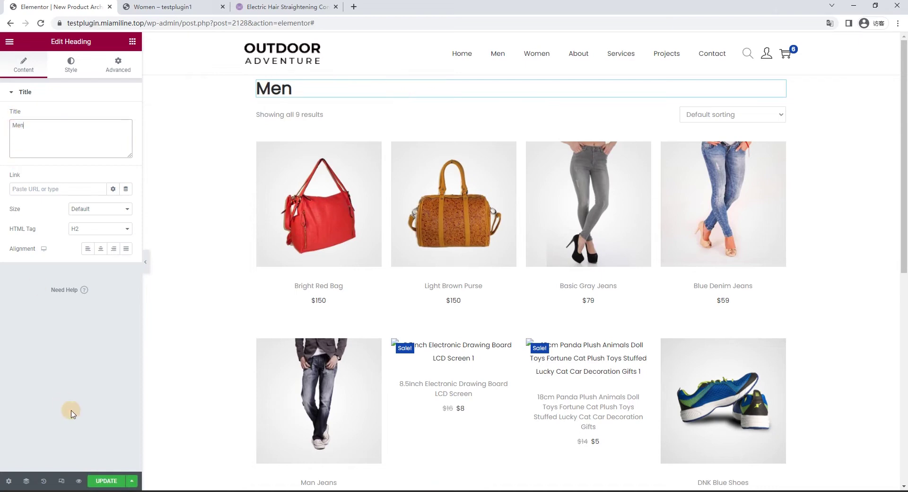
click(112, 480)
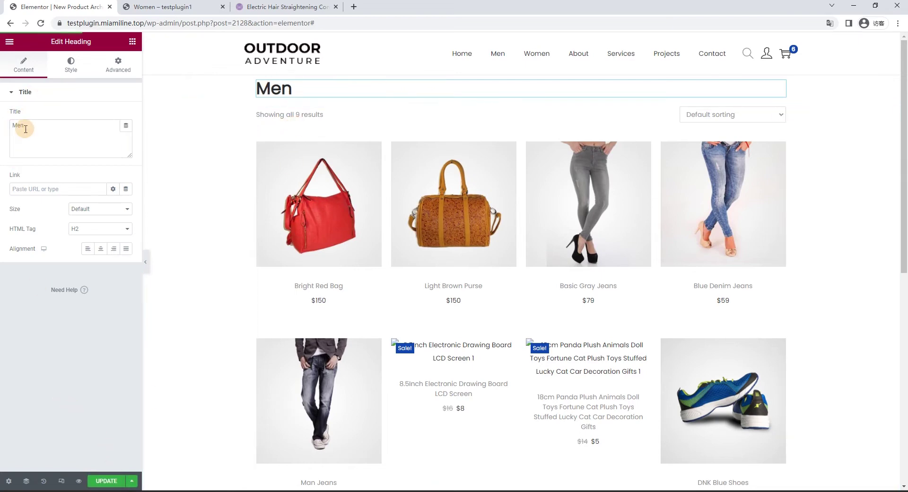
- Reload the live Men category page and open the Women category page to compare their heading text
click(159, 6)
click(431, 69)
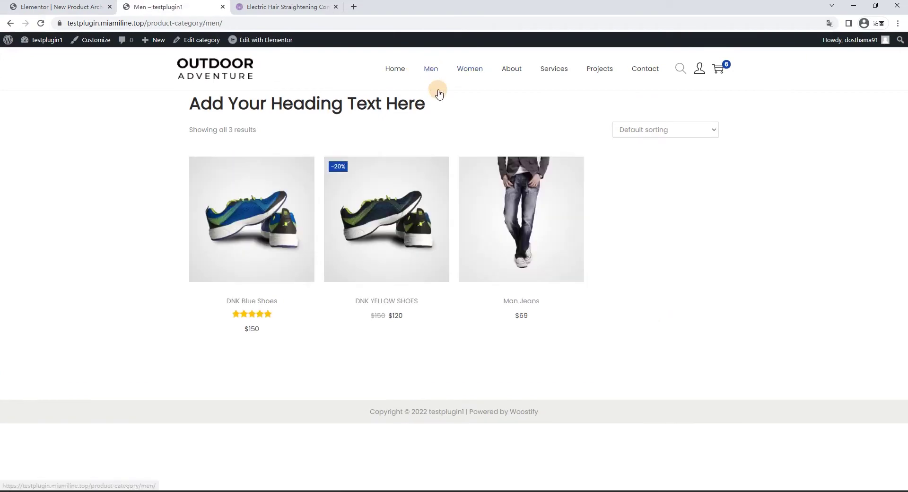
click(431, 70)
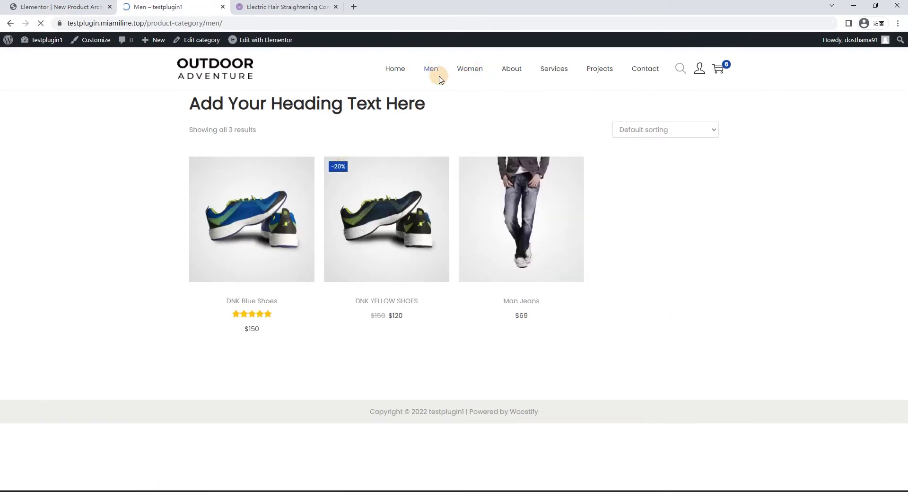
click(478, 71)
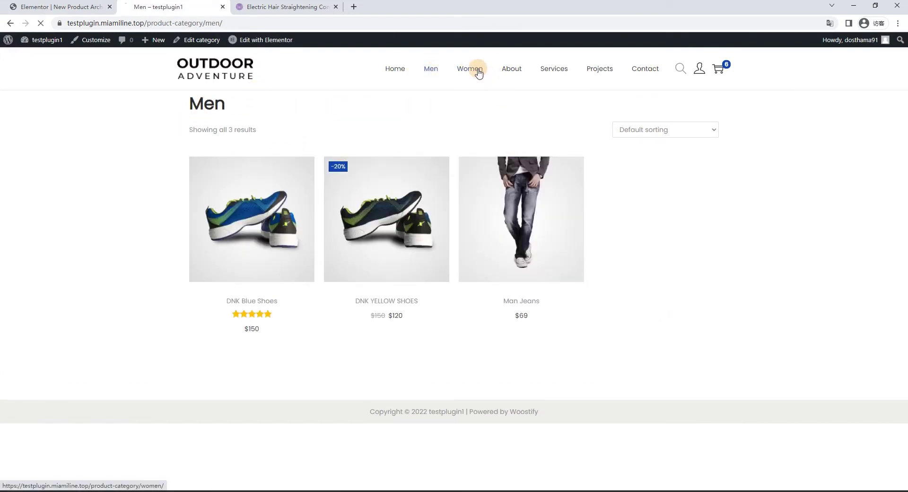
drag(187, 103, 238, 104)
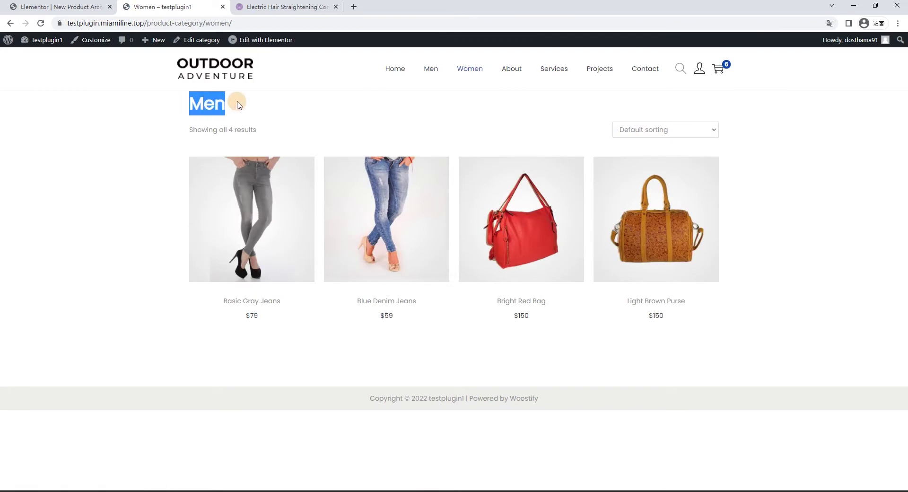
click(278, 107)
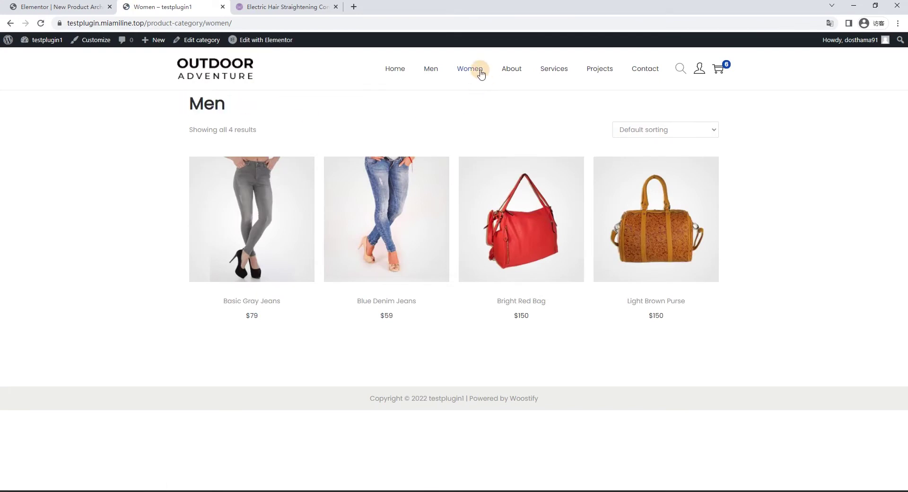
drag(244, 129, 210, 103)
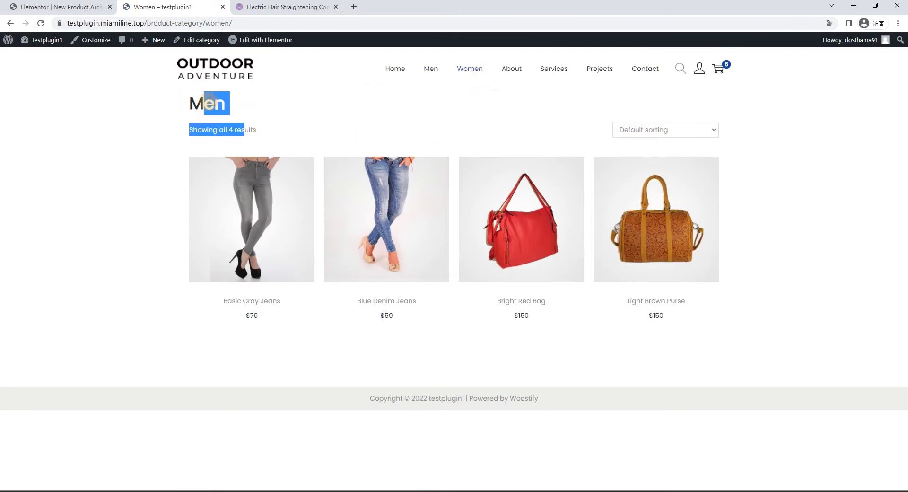
click(118, 151)
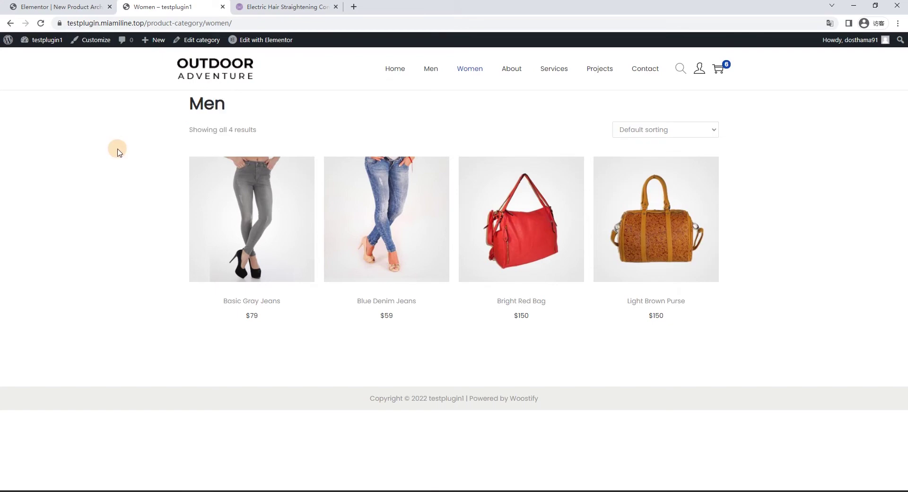
- Replace the heading's fixed title with the dynamic Archive Title tag and update the template
click(62, 4)
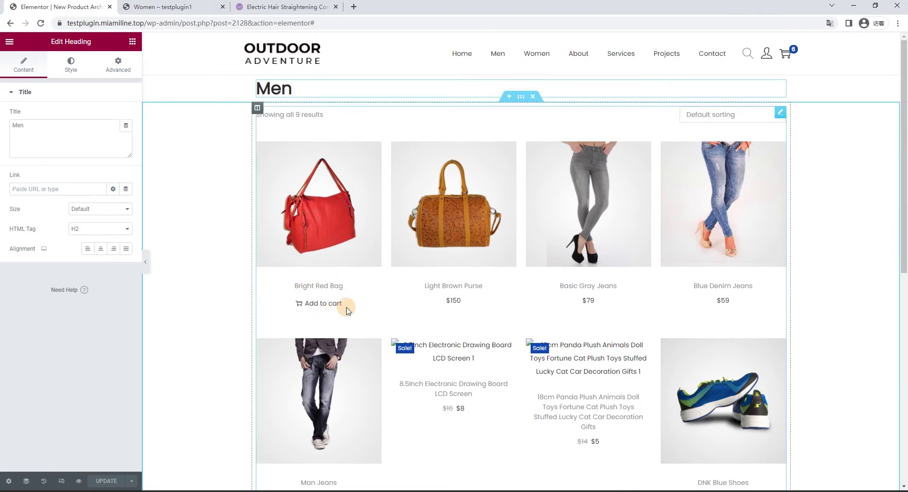
click(34, 127)
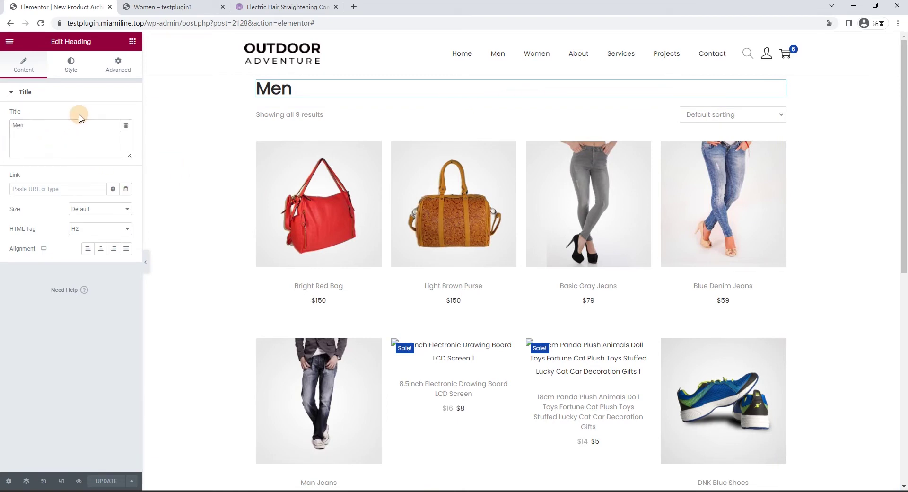
click(126, 128)
scroll(77, 166, down, 3)
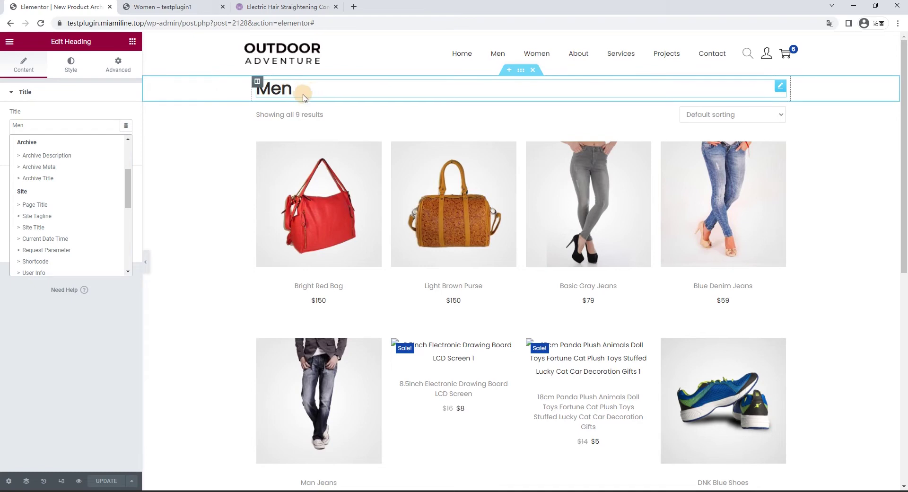
scroll(84, 186, down, 4)
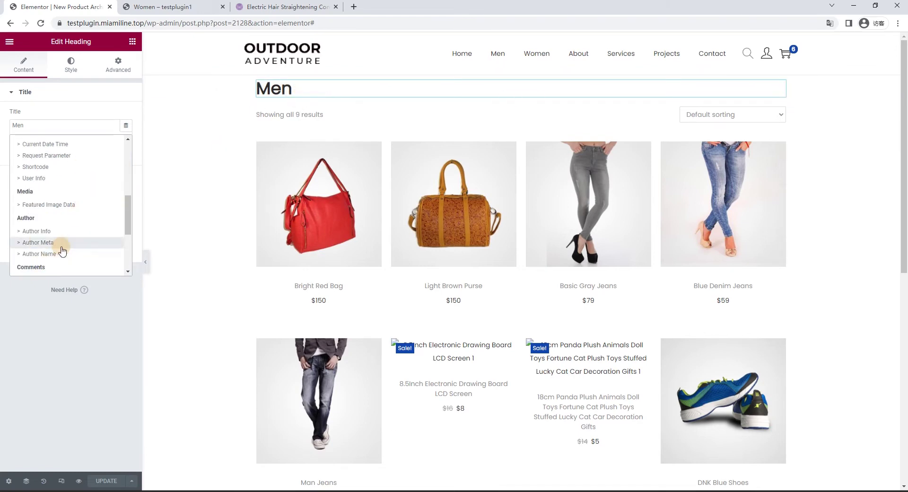
scroll(63, 248, down, 2)
scroll(59, 246, up, 5)
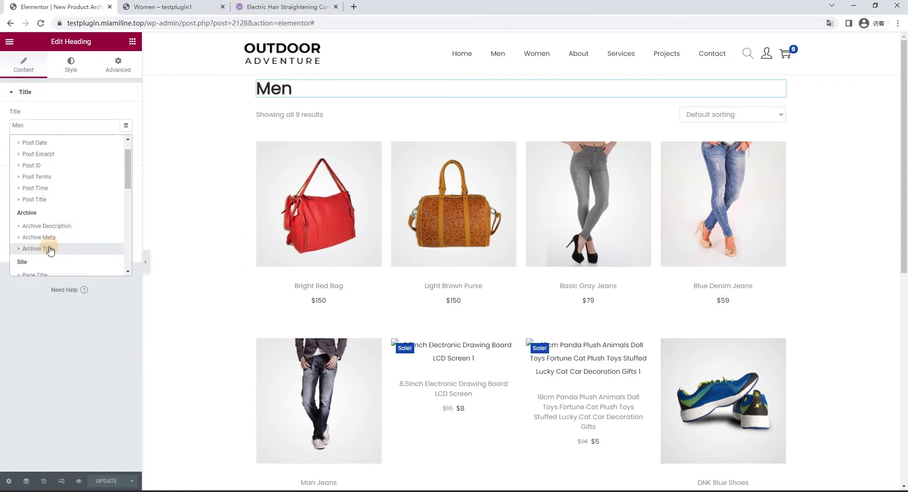
click(50, 249)
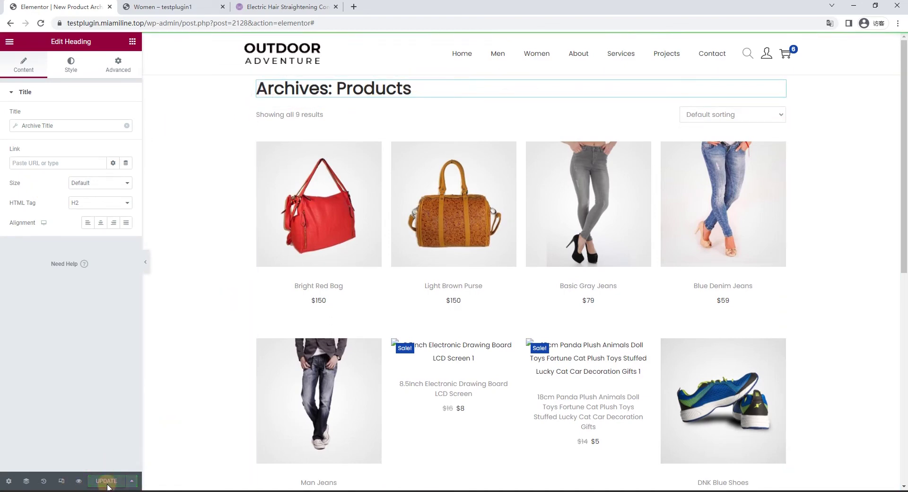
- Check the dynamic heading and its prefix on the live Men and Women category pages, and return to the template editor
click(296, 6)
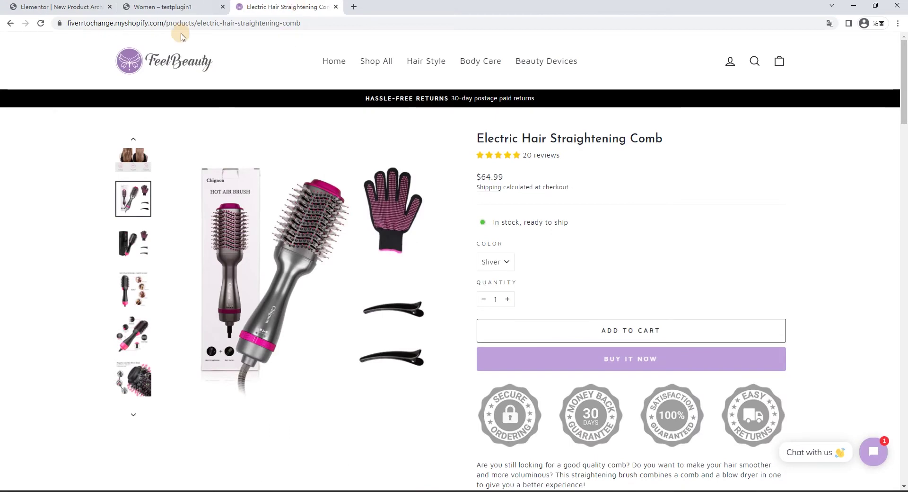
click(171, 6)
click(427, 76)
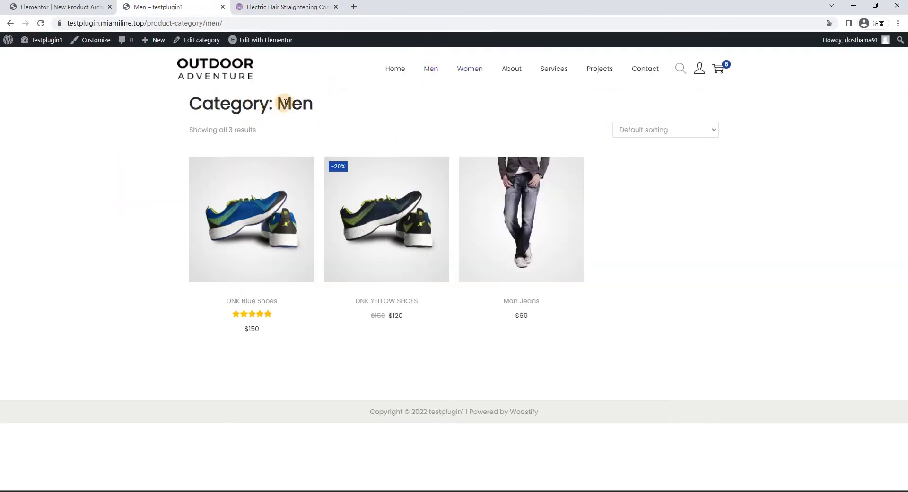
click(468, 63)
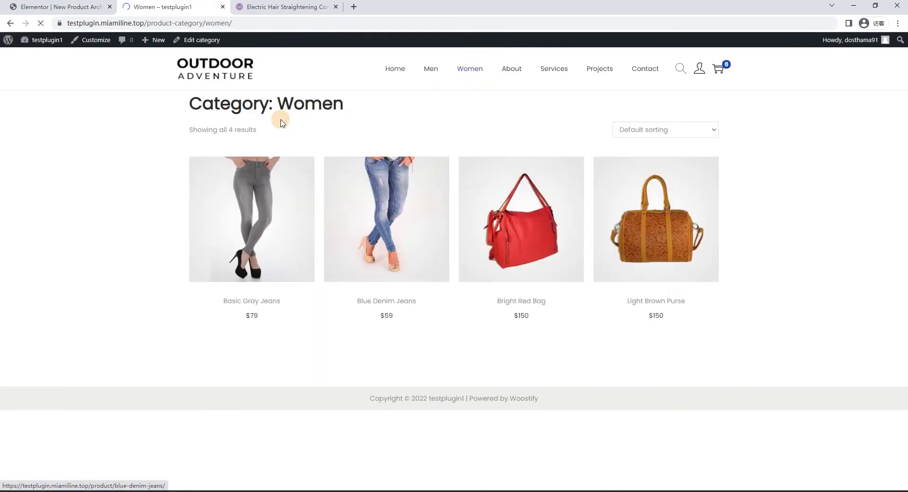
drag(277, 104, 367, 105)
click(354, 116)
drag(277, 104, 180, 109)
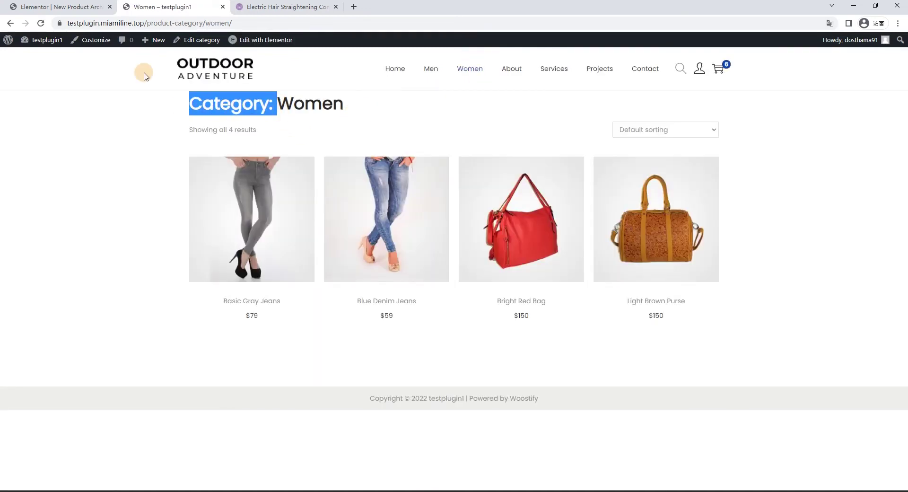
click(71, 6)
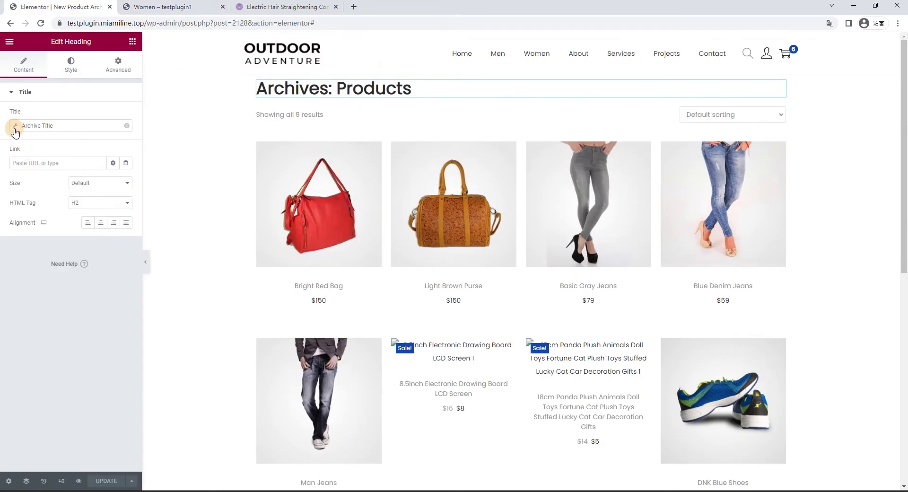
- Turn off Include Context for the heading's Archive Title tag, look over the template and update it
click(45, 126)
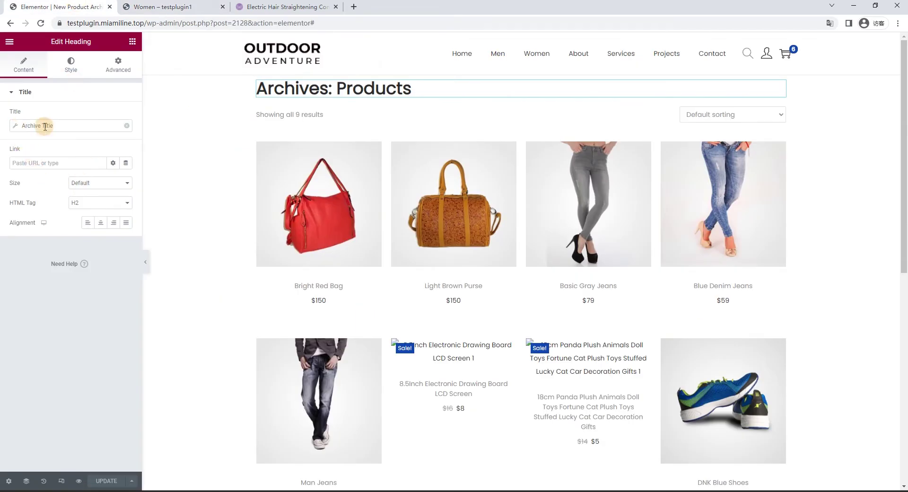
click(15, 127)
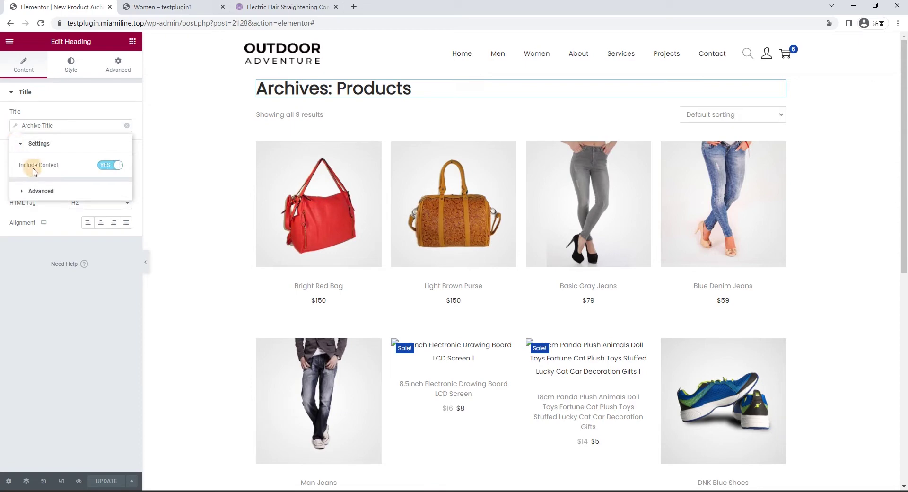
click(110, 165)
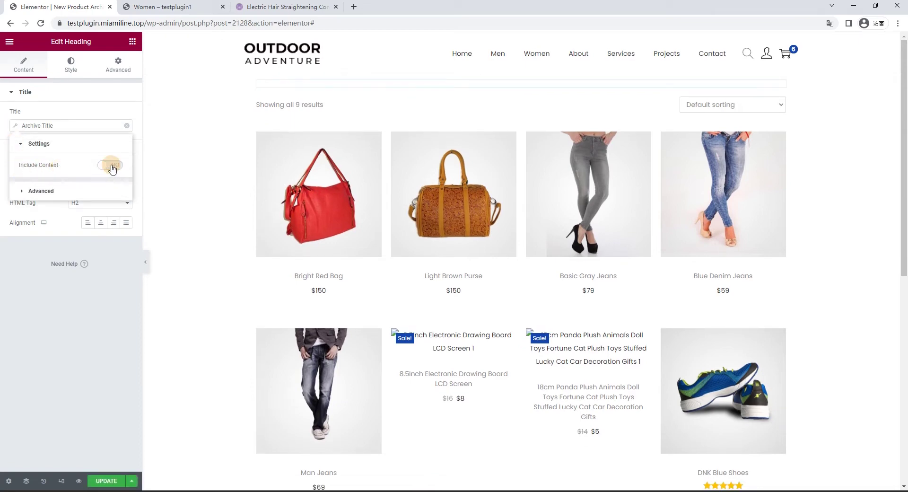
click(308, 90)
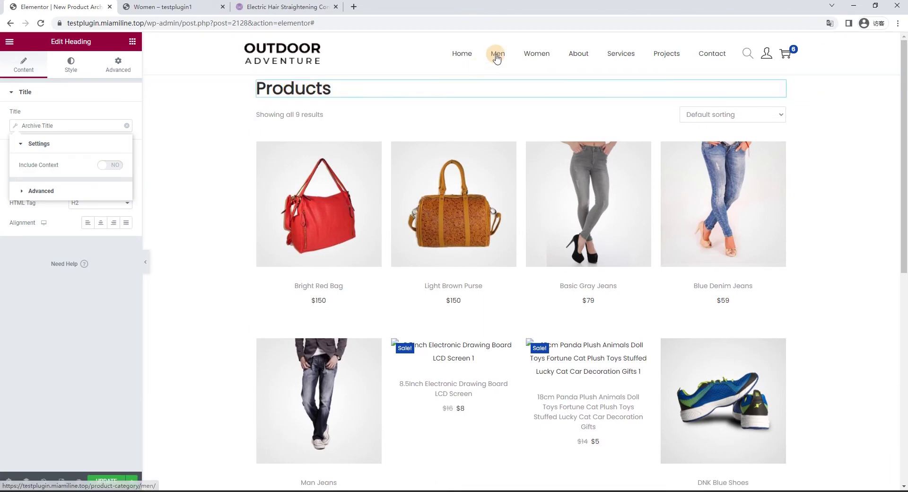
click(281, 88)
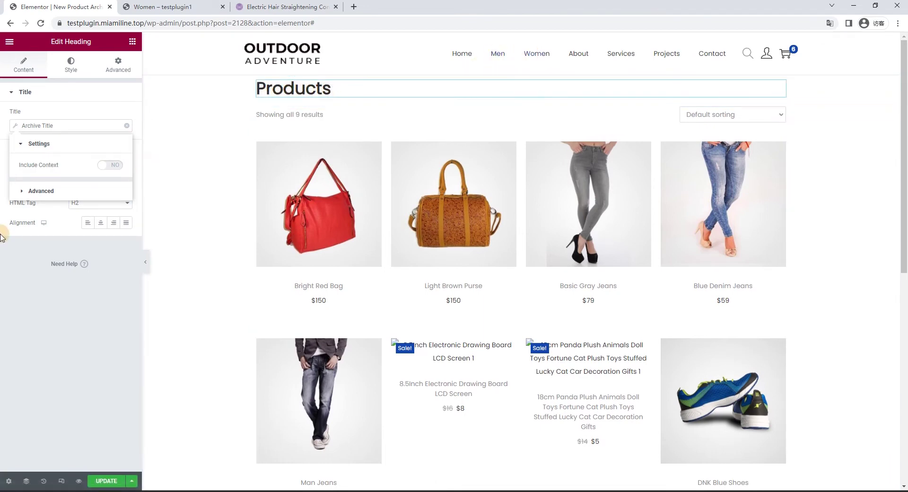
click(542, 246)
scroll(542, 245, down, 9)
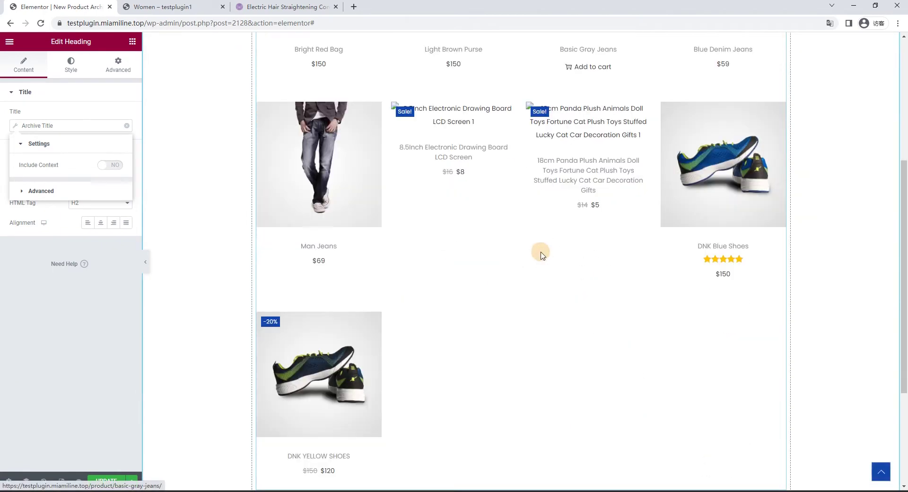
scroll(542, 245, up, 9)
scroll(585, 169, down, 5)
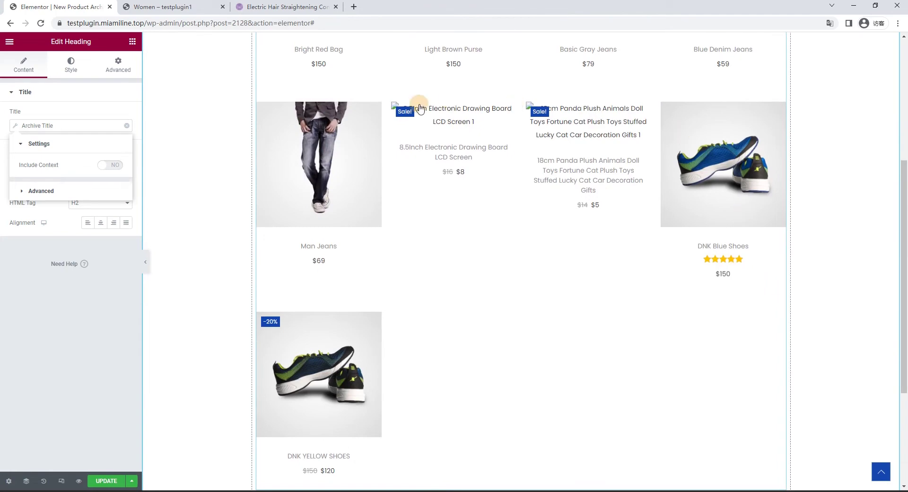
scroll(568, 293, up, 5)
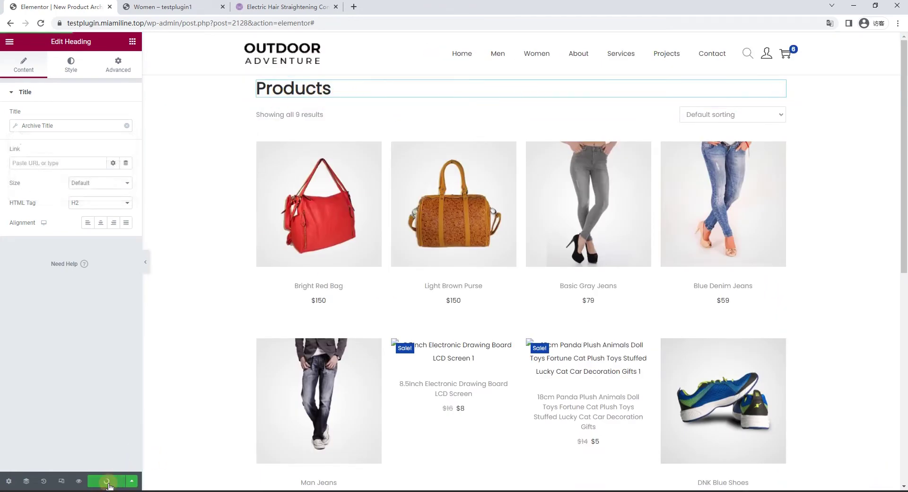
- Open the live Men and Women category pages and refresh them to check their heading text
click(168, 7)
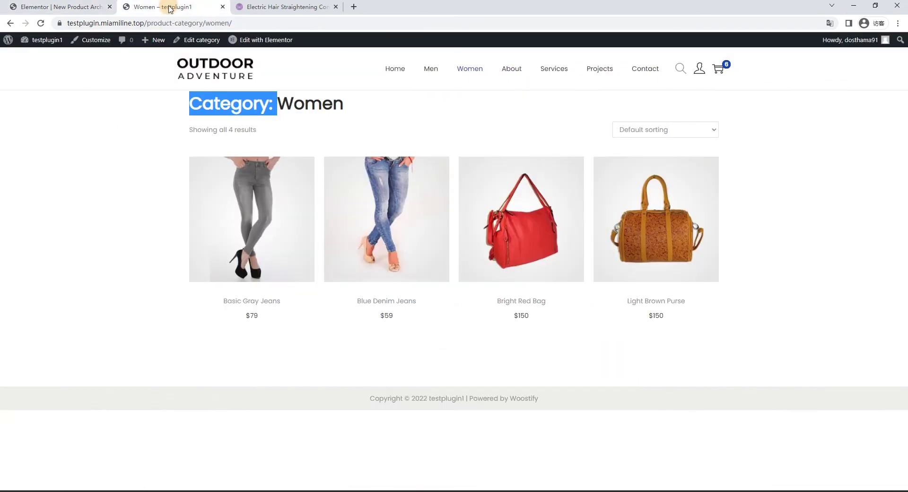
click(45, 6)
click(128, 4)
click(463, 105)
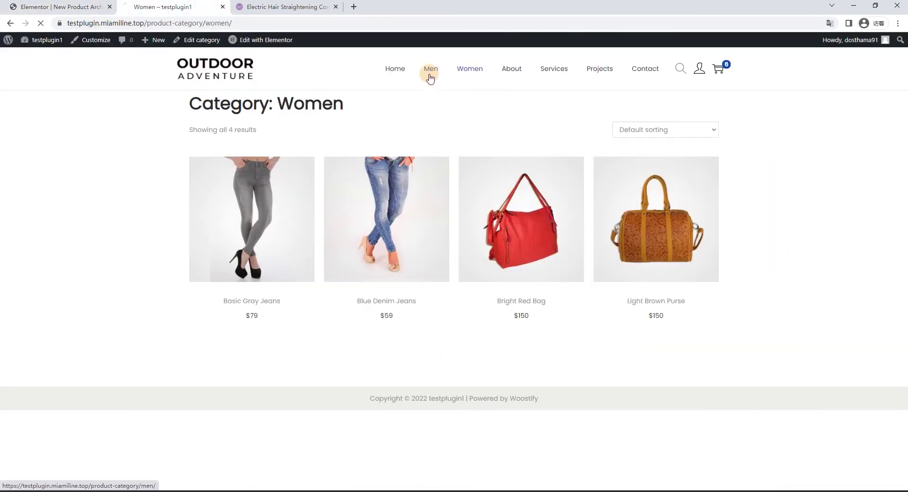
drag(188, 102, 245, 112)
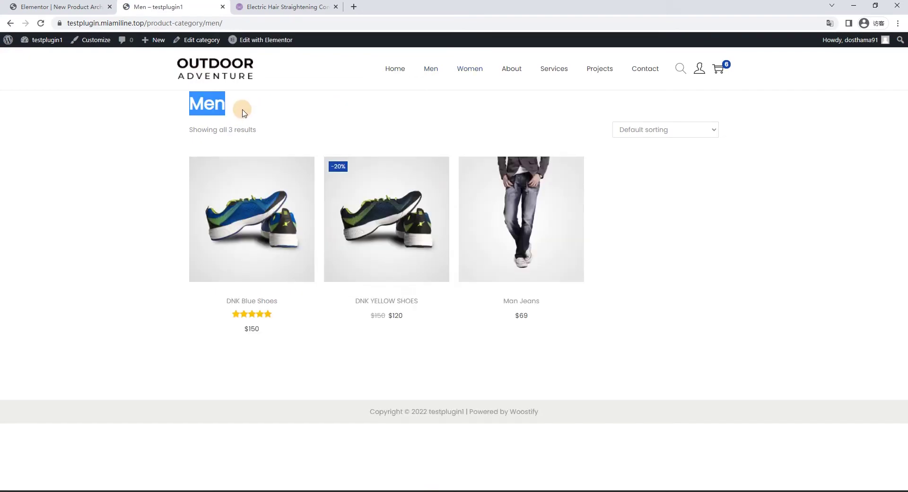
click(244, 112)
click(470, 70)
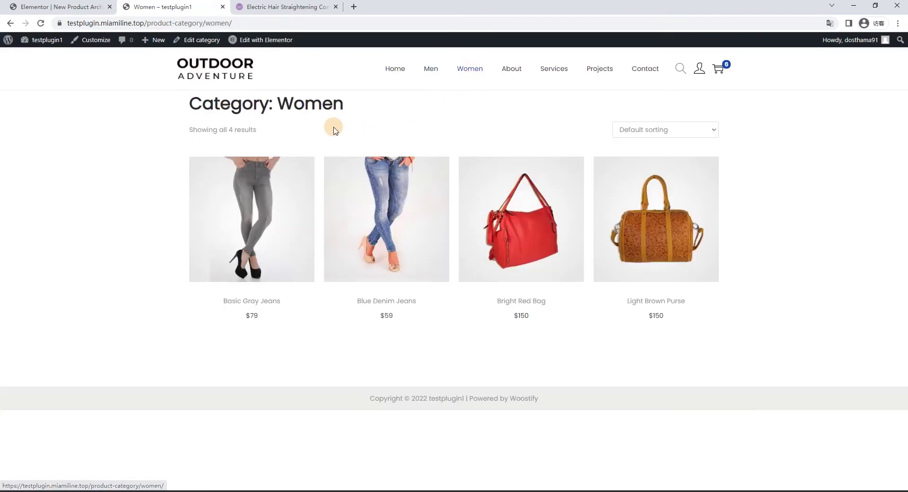
click(473, 71)
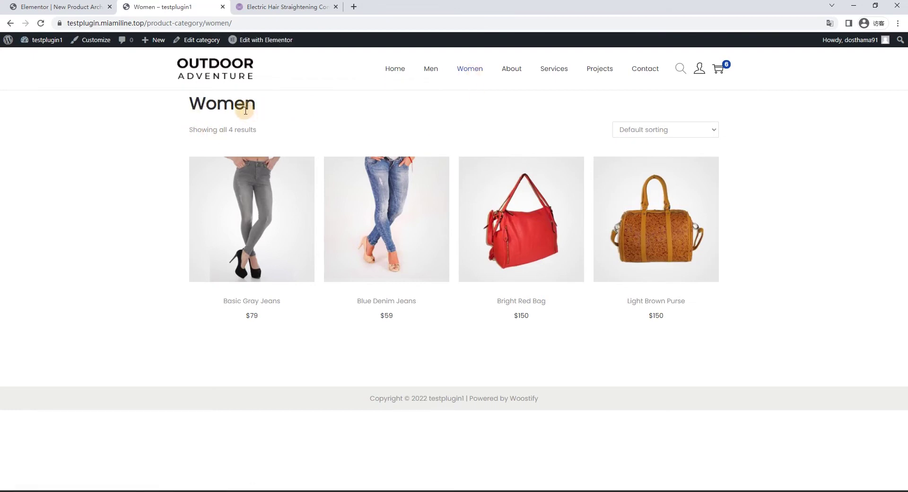
- Switch between the live Men and Women category pages to compare their headings, and return to the template editor
click(430, 69)
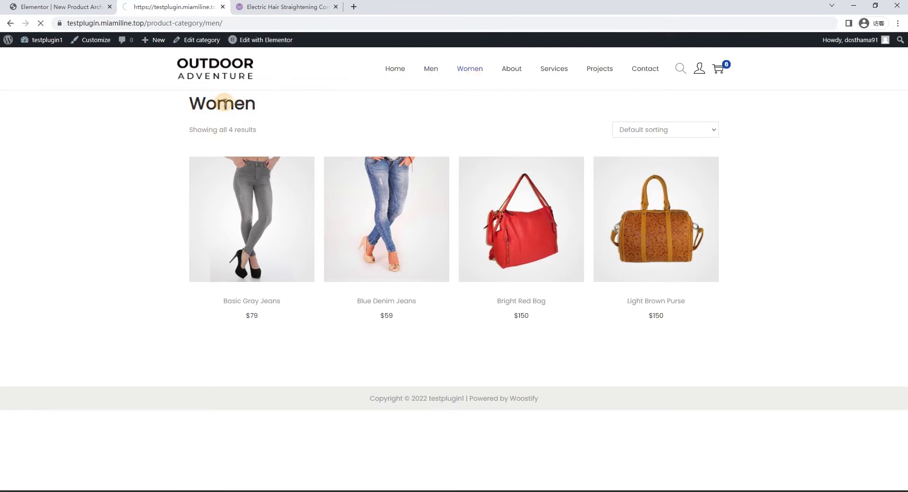
click(471, 74)
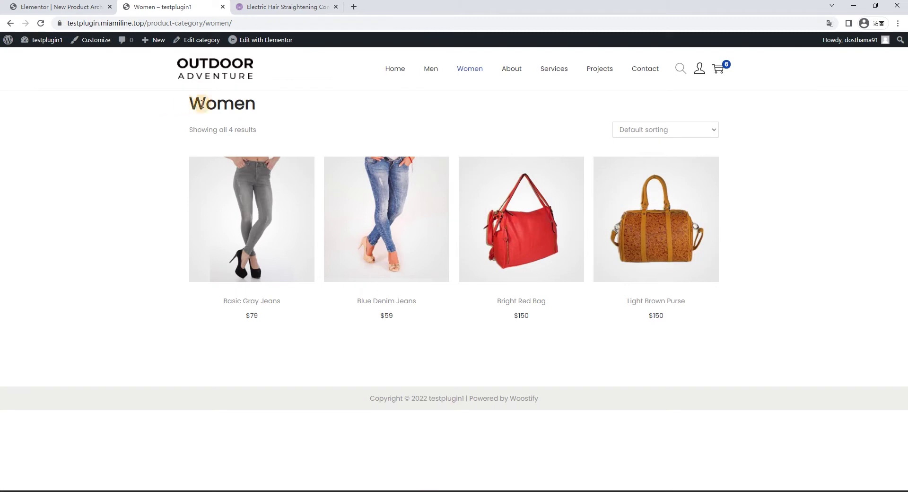
drag(202, 104, 263, 101)
click(432, 71)
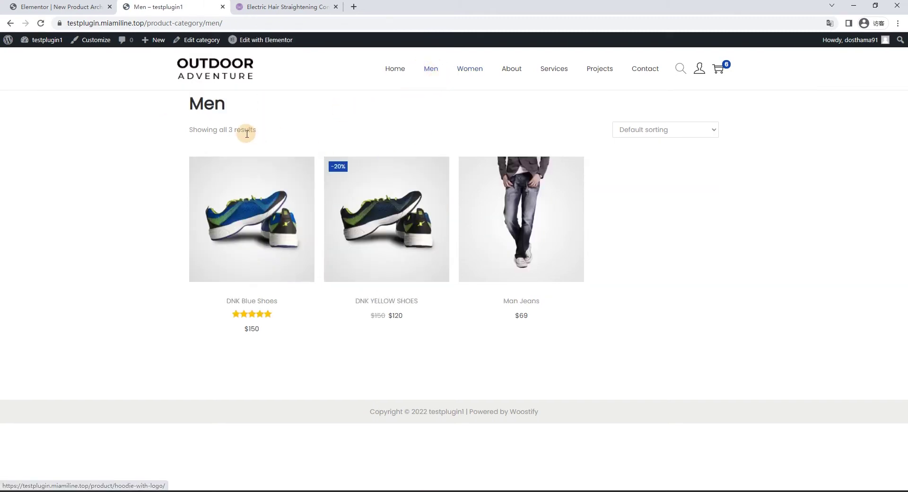
drag(186, 104, 228, 103)
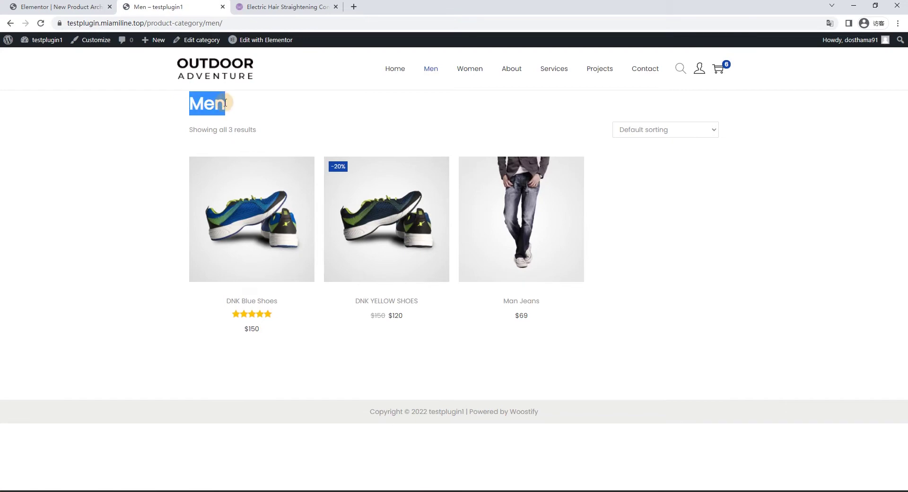
click(464, 71)
drag(178, 106, 306, 111)
click(56, 7)
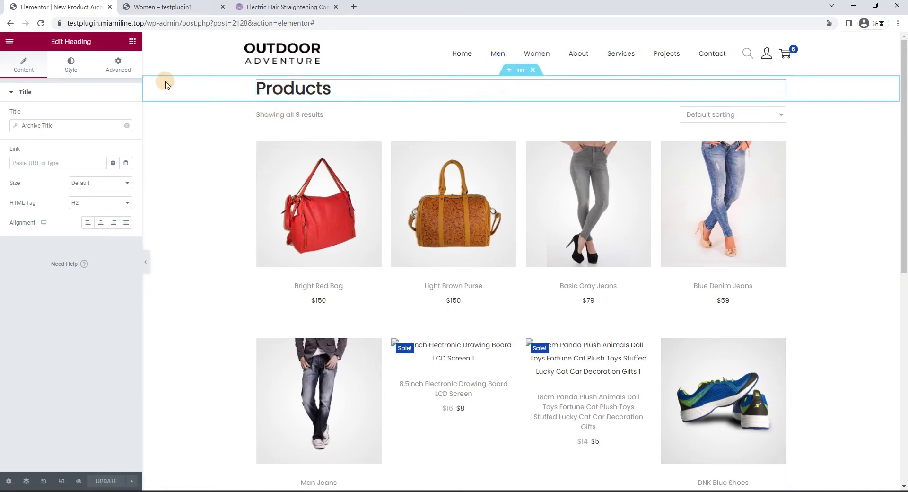
- Give the heading's section a classic background with the astronaut image from the media library
click(520, 70)
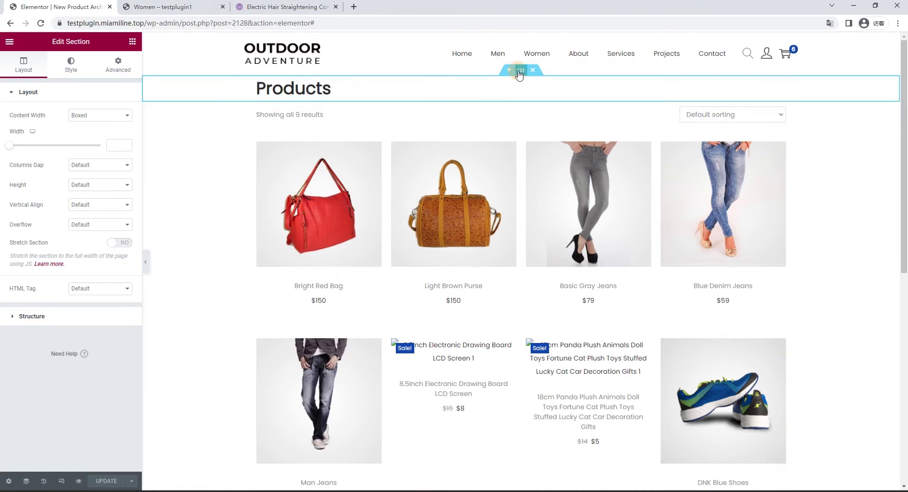
click(71, 63)
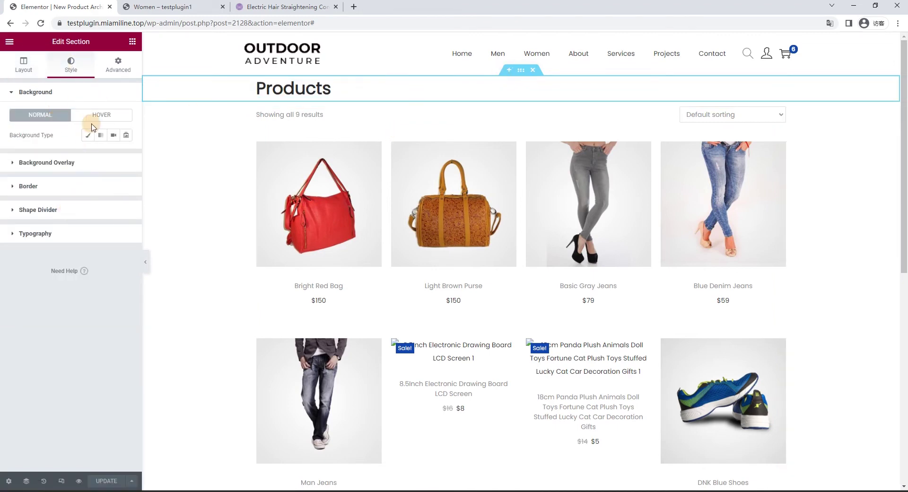
click(87, 134)
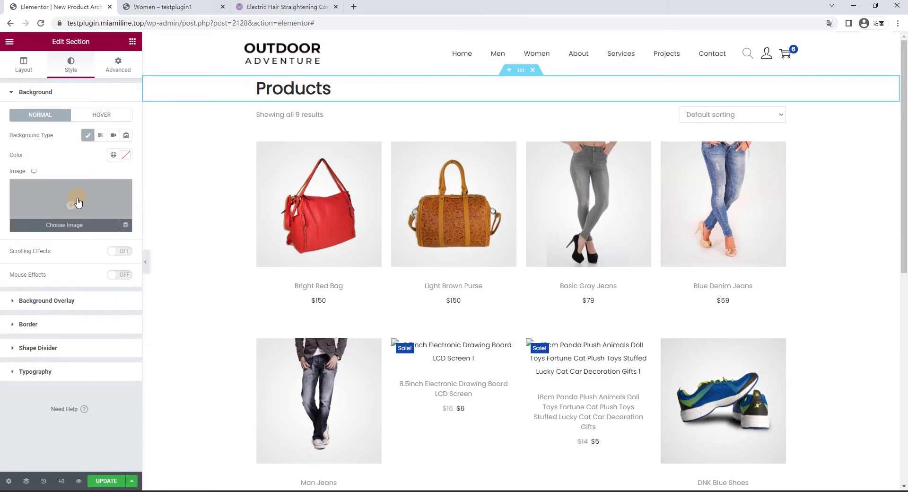
click(78, 203)
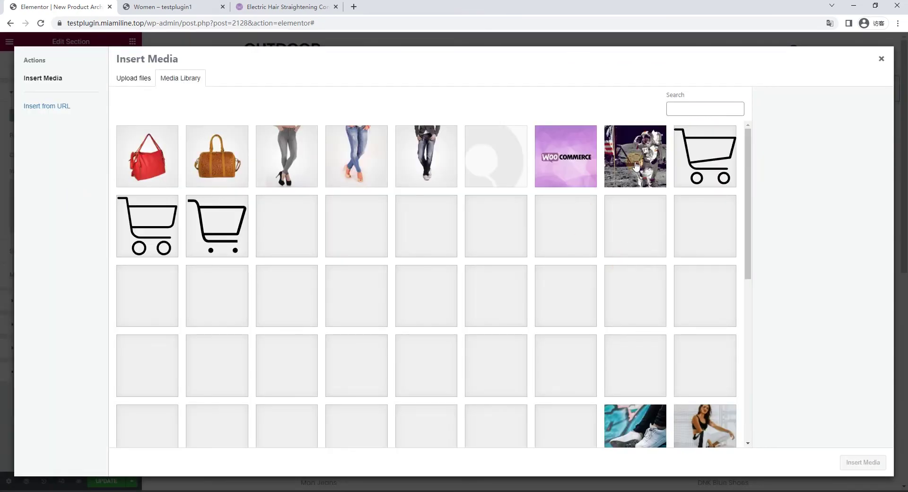
click(636, 167)
click(862, 462)
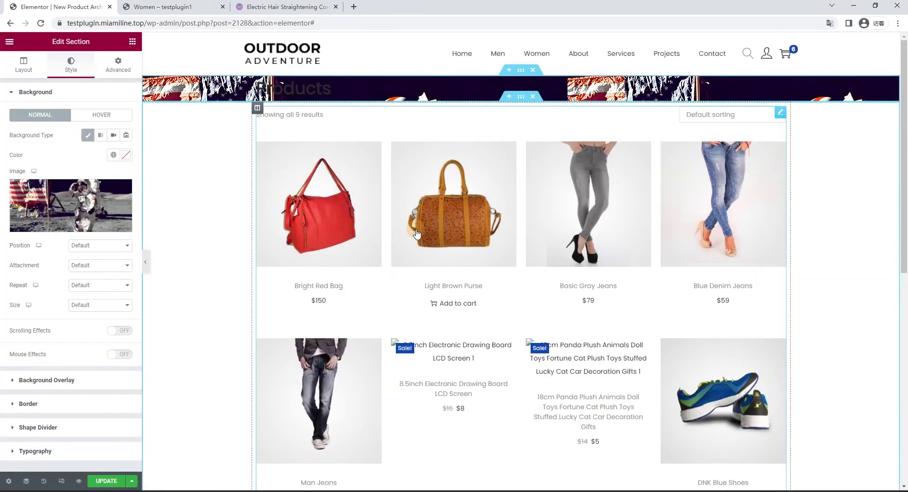
- Set the heading section's height to Min Height at 400 px
click(22, 64)
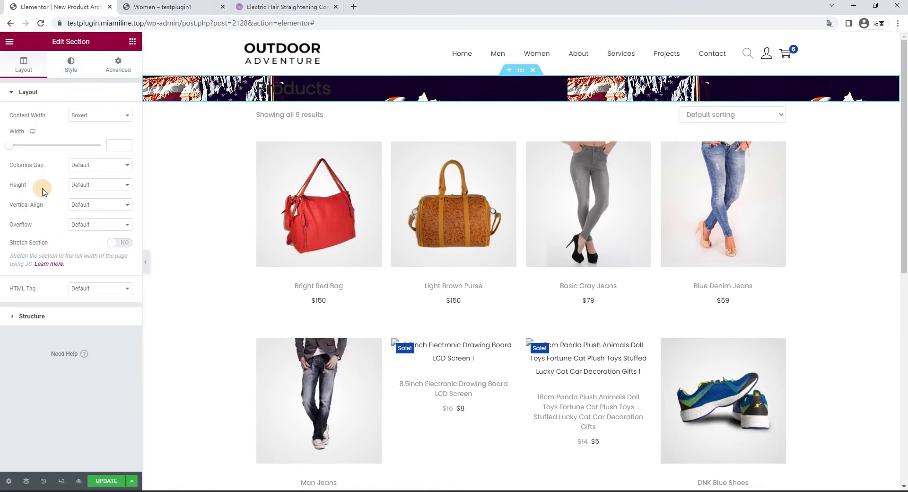
click(100, 184)
click(101, 209)
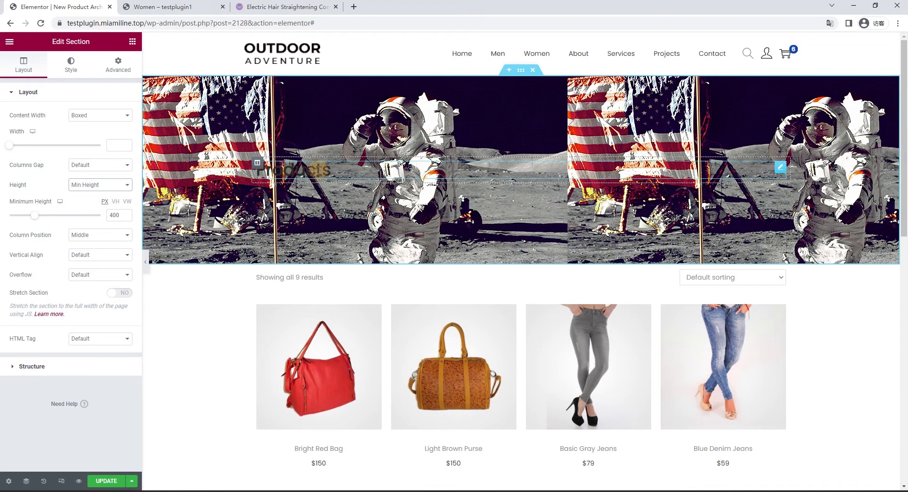
- Set the archive title heading's text color to white
click(779, 167)
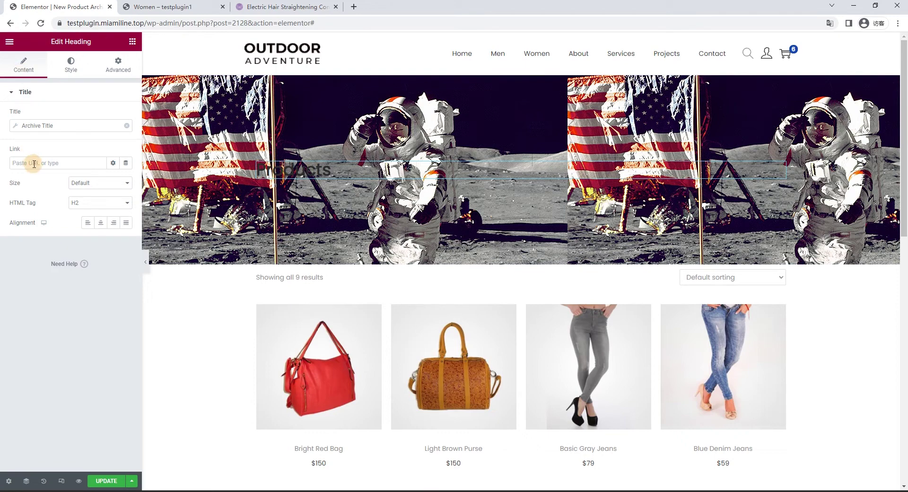
click(72, 66)
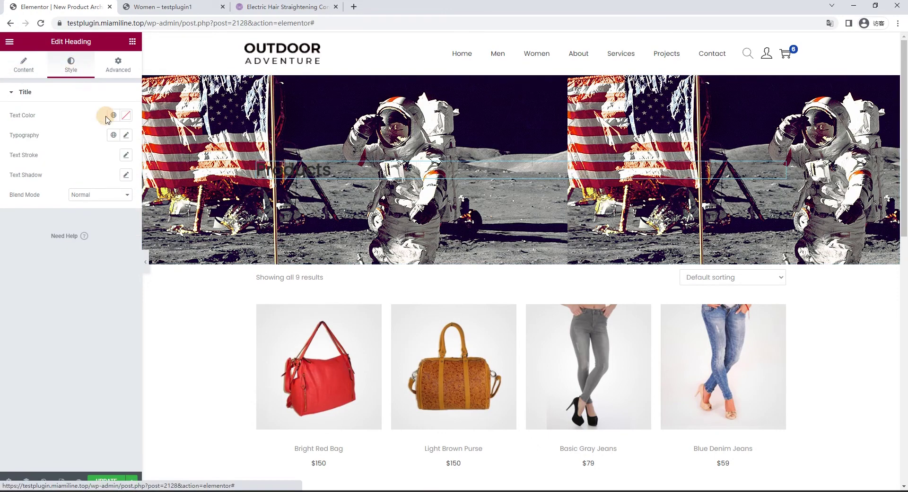
click(126, 114)
drag(71, 190, 1, 154)
click(67, 395)
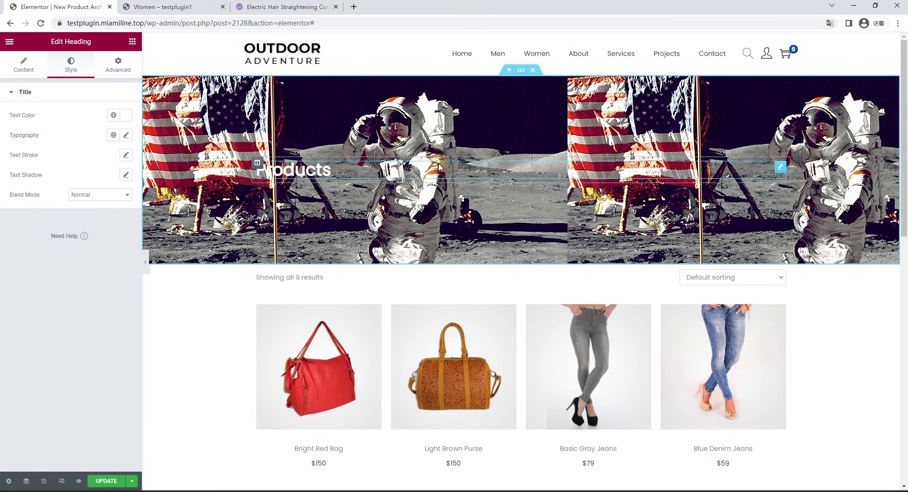
- Add a classic black background overlay to the heading's section and update the template
click(520, 71)
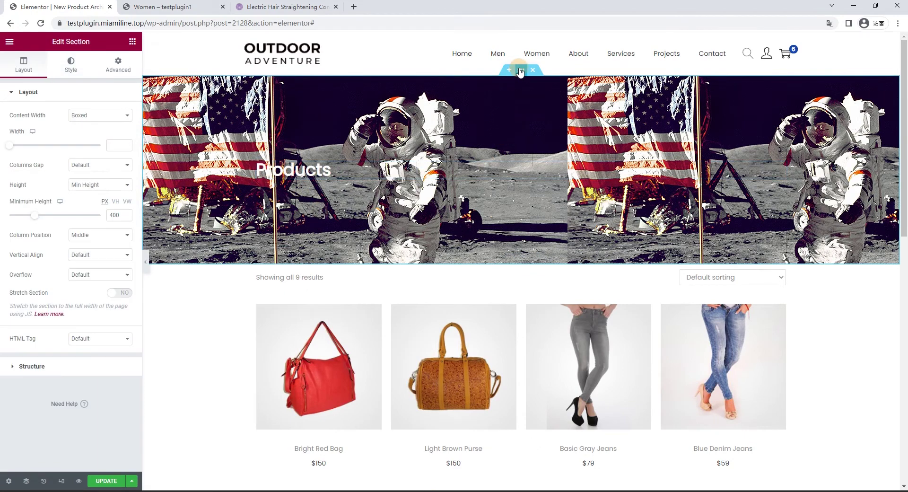
click(70, 65)
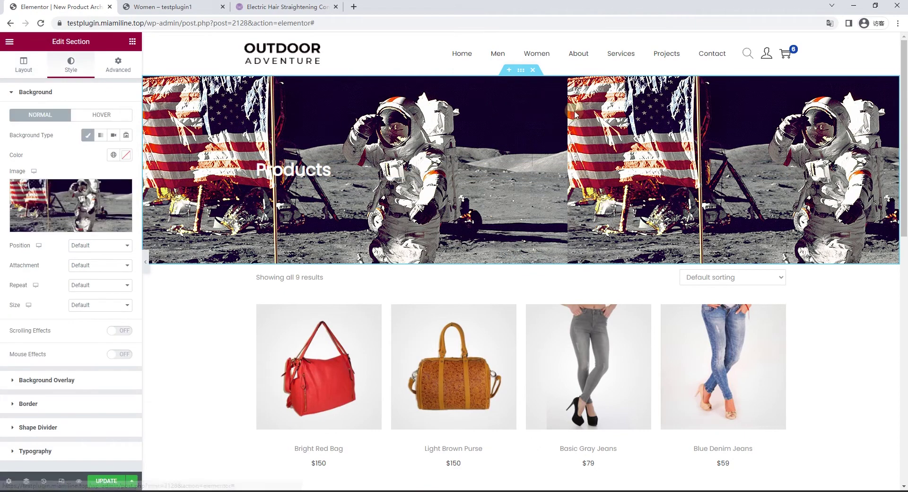
click(59, 379)
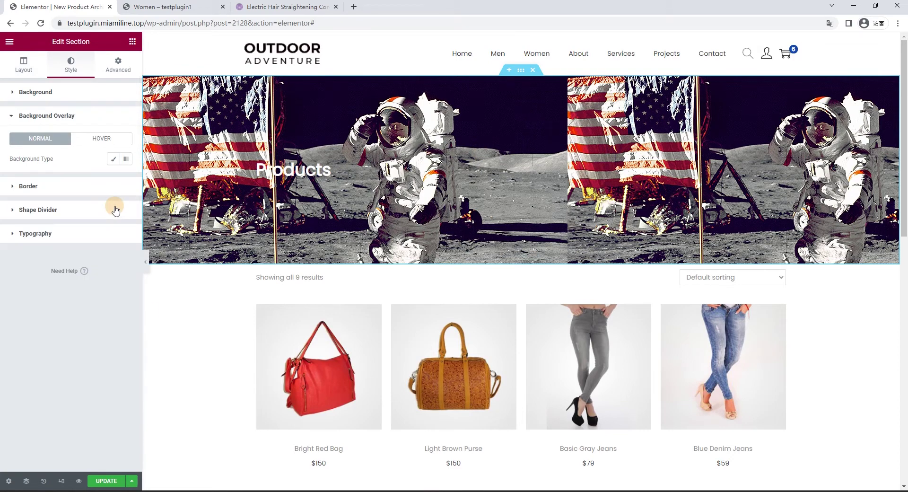
click(112, 160)
click(126, 178)
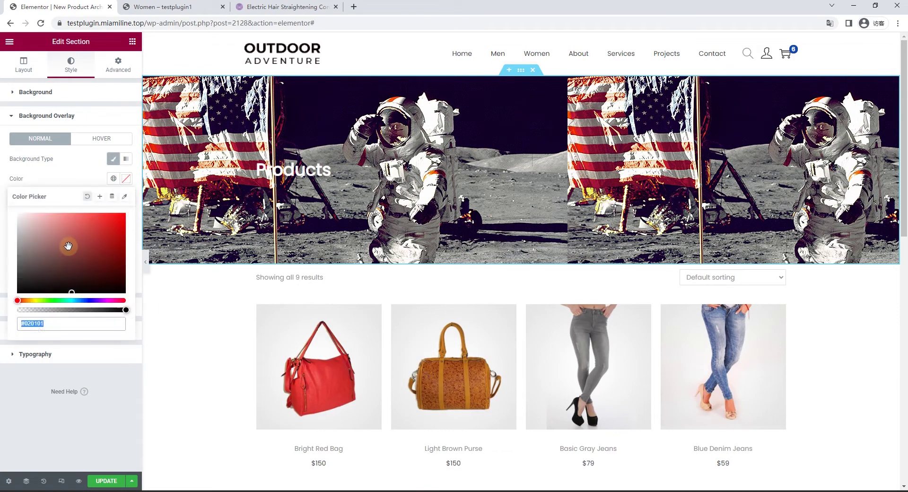
click(74, 177)
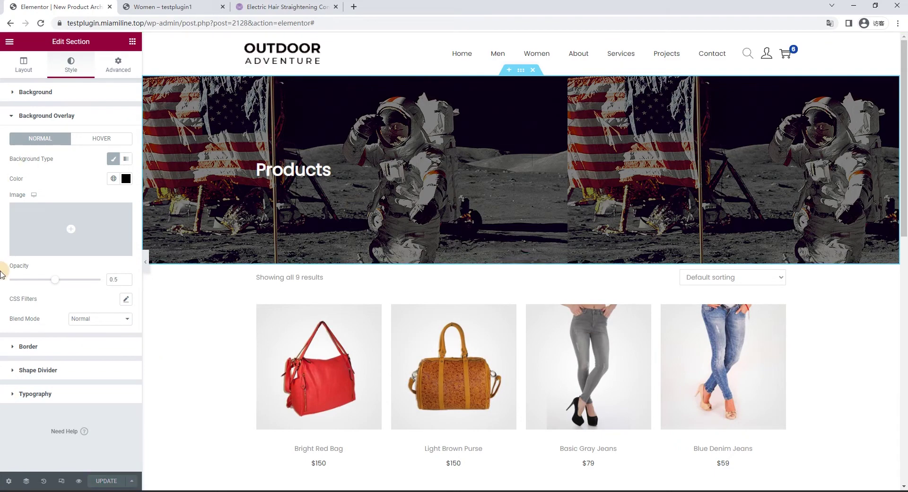
- Open the live Men category page to check the heading section's background image and overlay
click(162, 6)
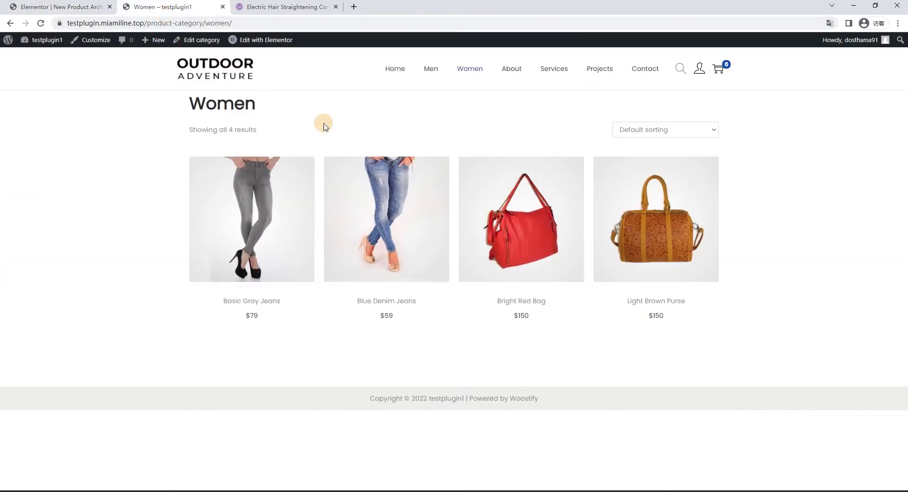
click(433, 75)
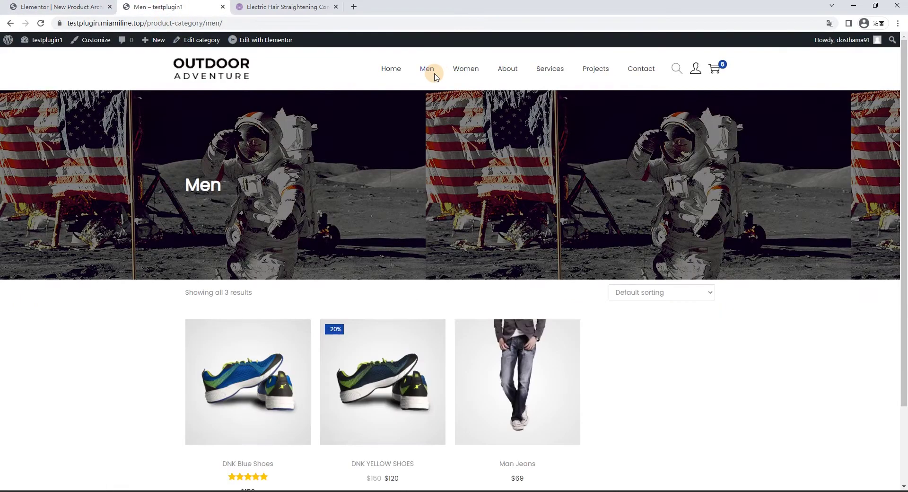
- Compare the title and background image of the heading banner on the live Men and Women category pages
double_click(203, 185)
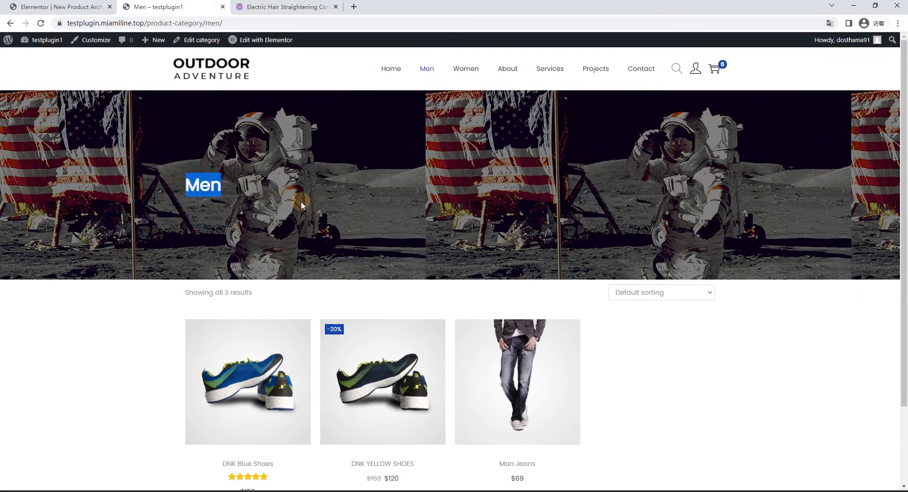
click(301, 200)
click(257, 196)
scroll(236, 189, down, 2)
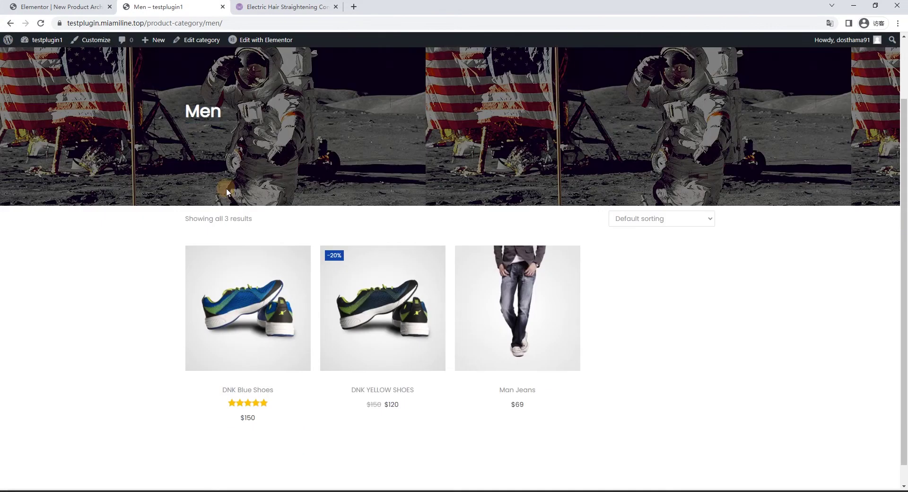
scroll(351, 314, up, 2)
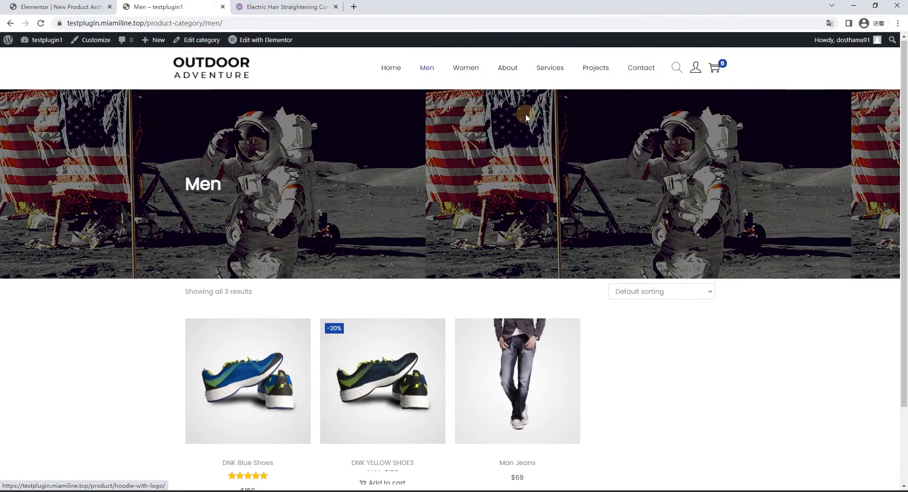
click(465, 68)
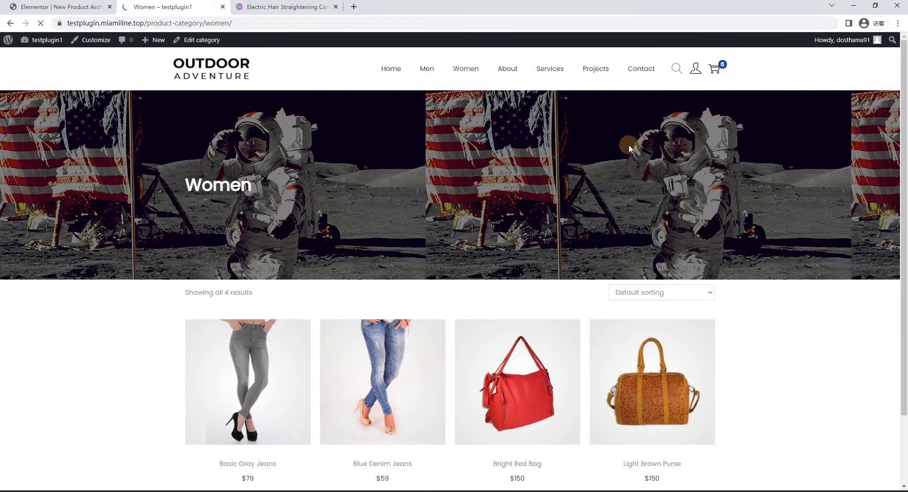
drag(259, 184, 168, 185)
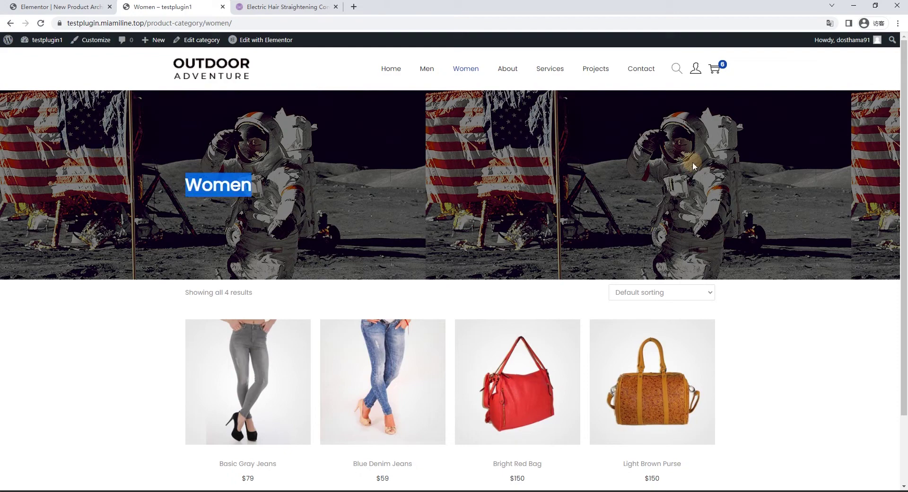
click(383, 224)
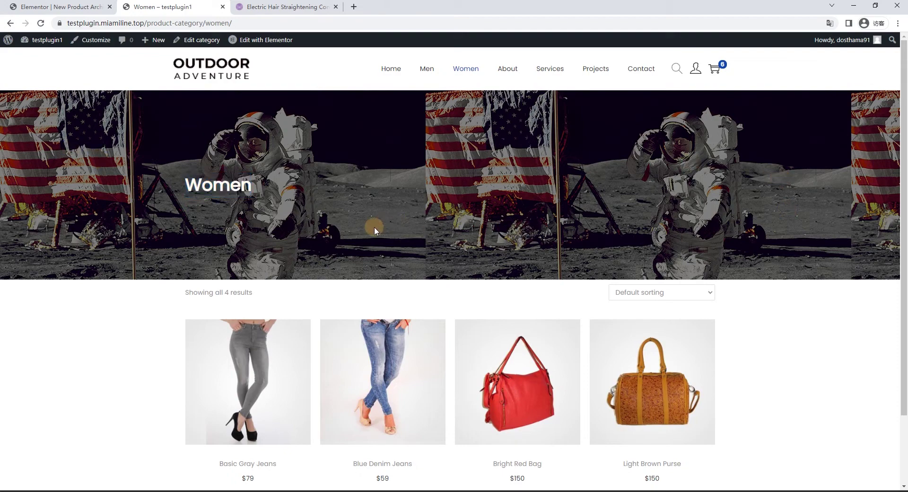
- In the WordPress product categories, set the Men category's thumbnail to the astronaut image and update the category
click(73, 7)
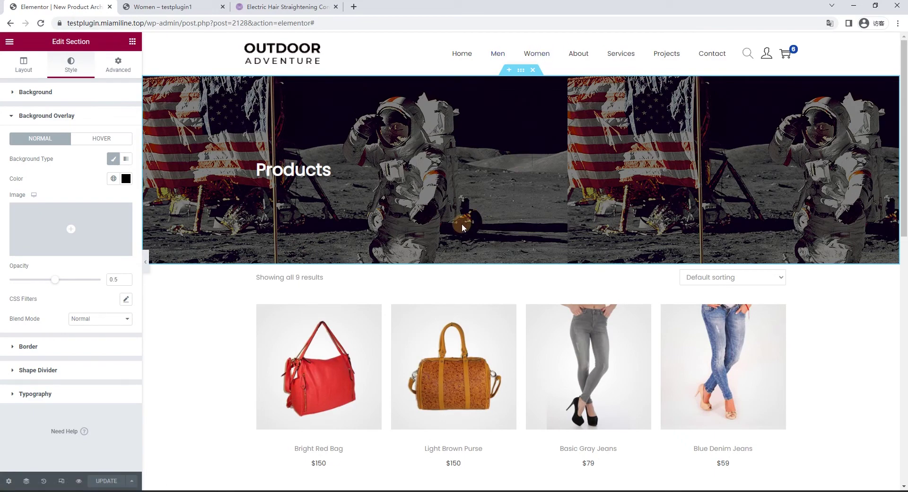
click(163, 7)
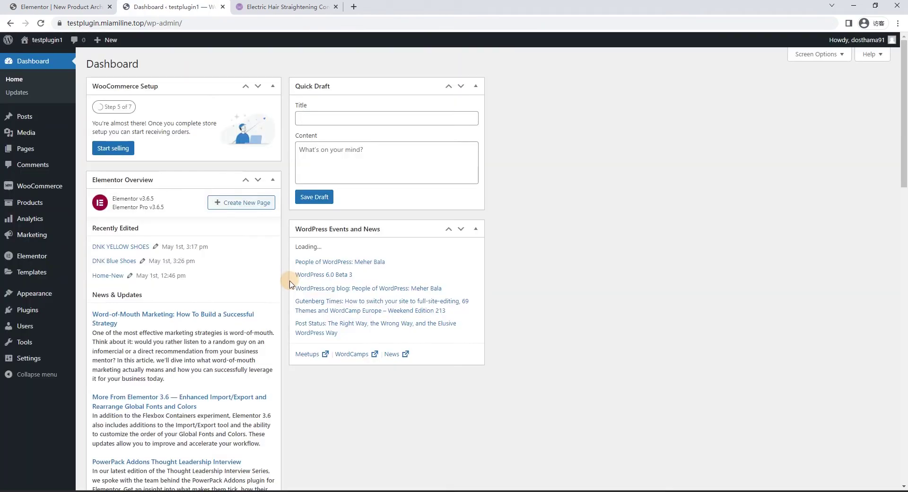
mouse_move(54, 292)
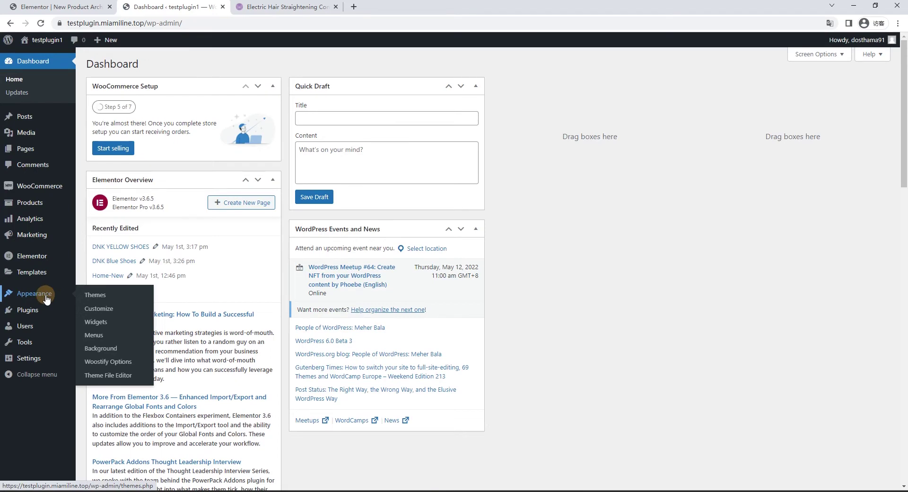
mouse_move(38, 202)
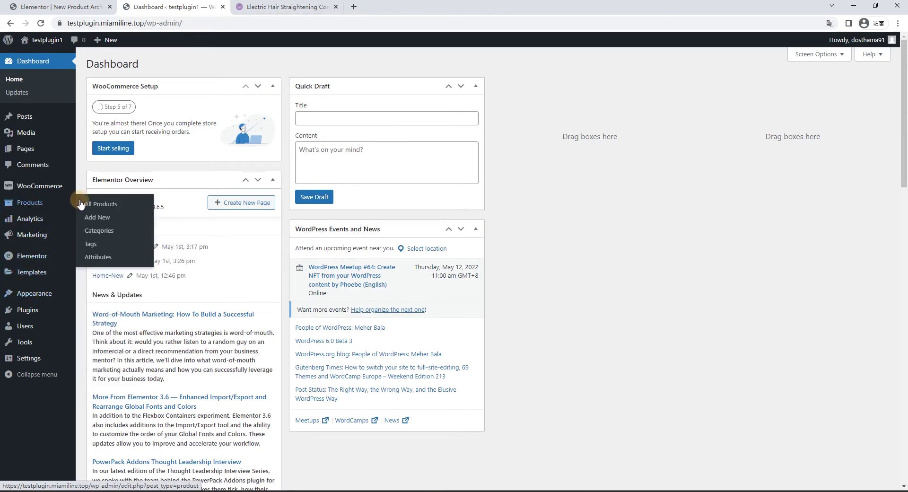
click(105, 230)
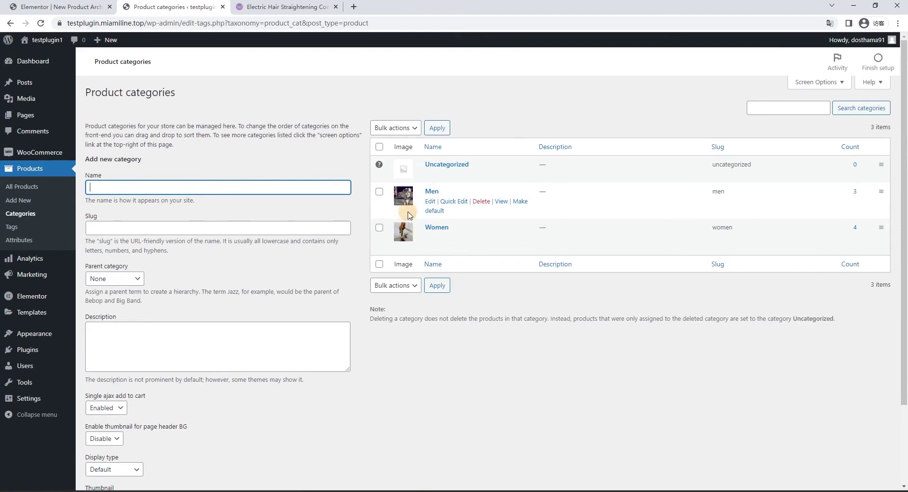
click(429, 202)
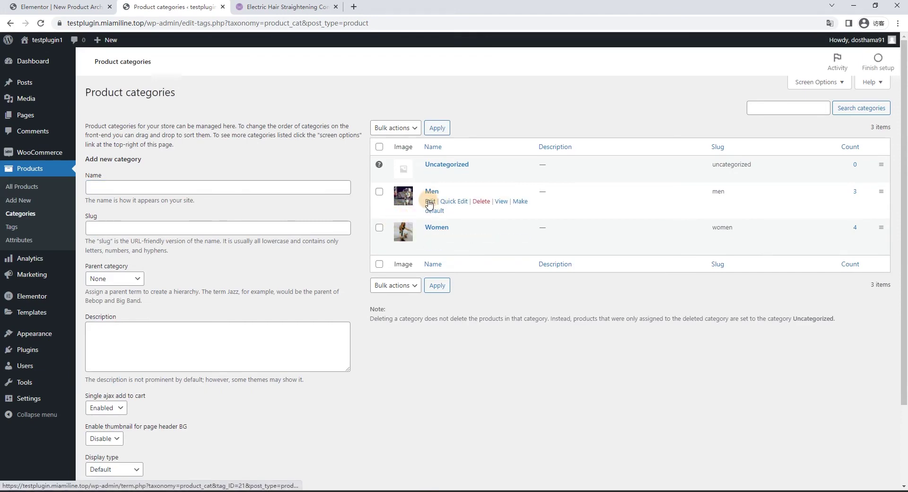
scroll(230, 204, down, 1)
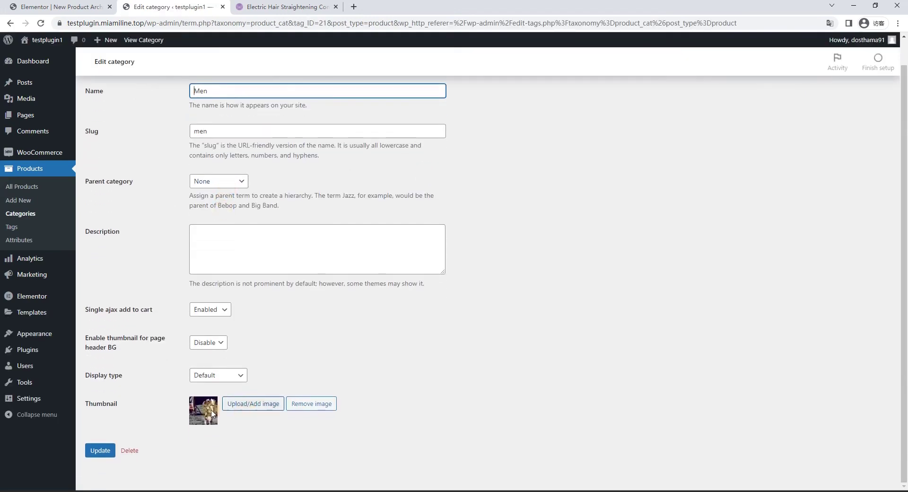
click(242, 406)
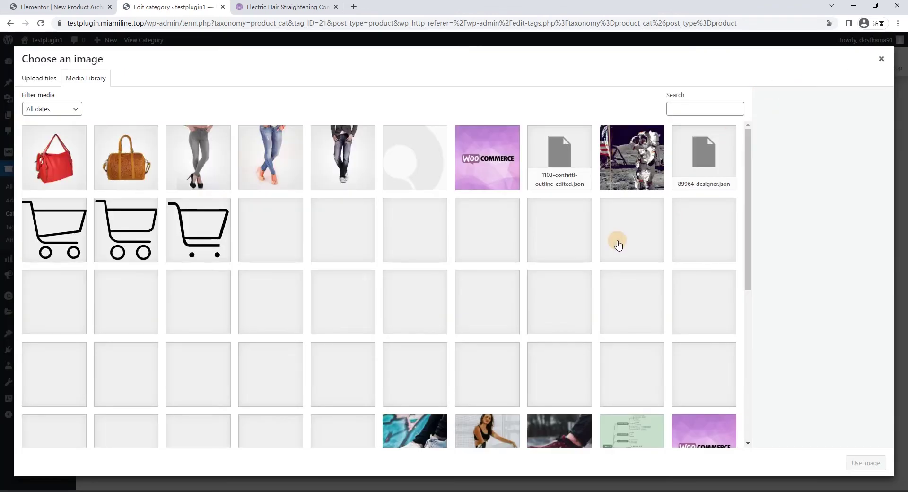
click(635, 140)
click(872, 462)
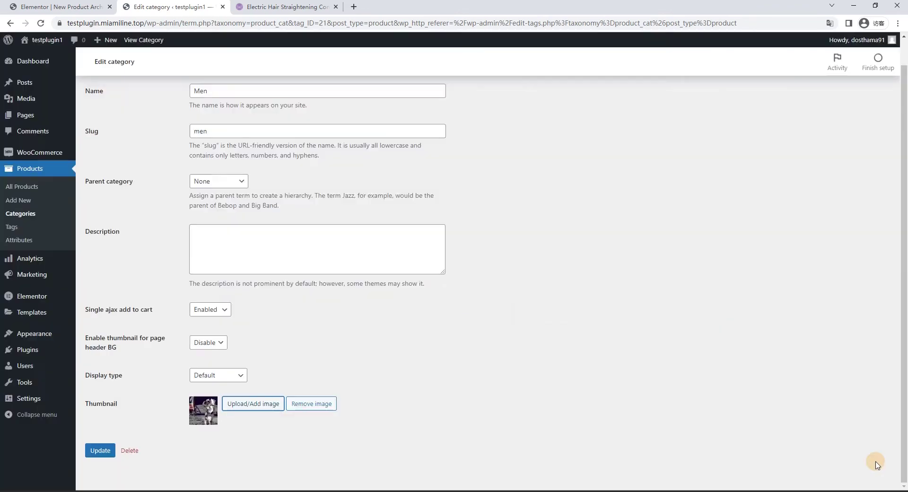
click(100, 450)
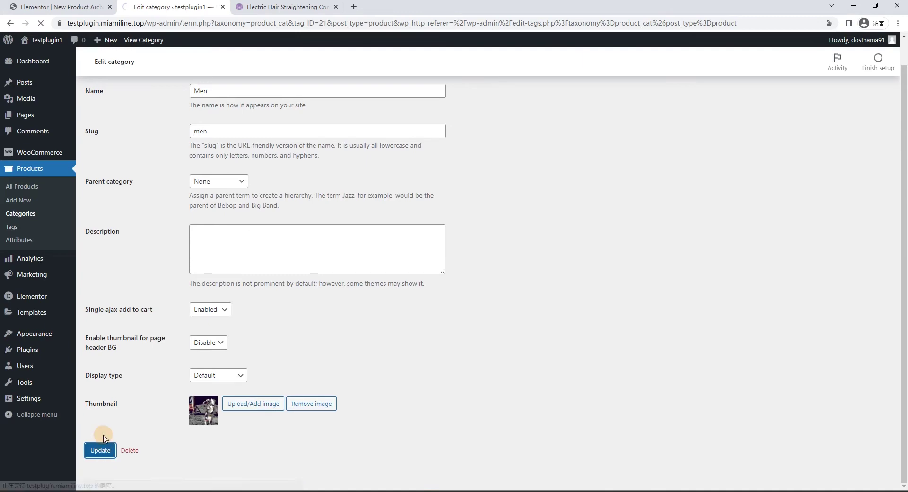
- Set the Women category's thumbnail to the photo of the crouching woman from the media library and update the category
click(23, 214)
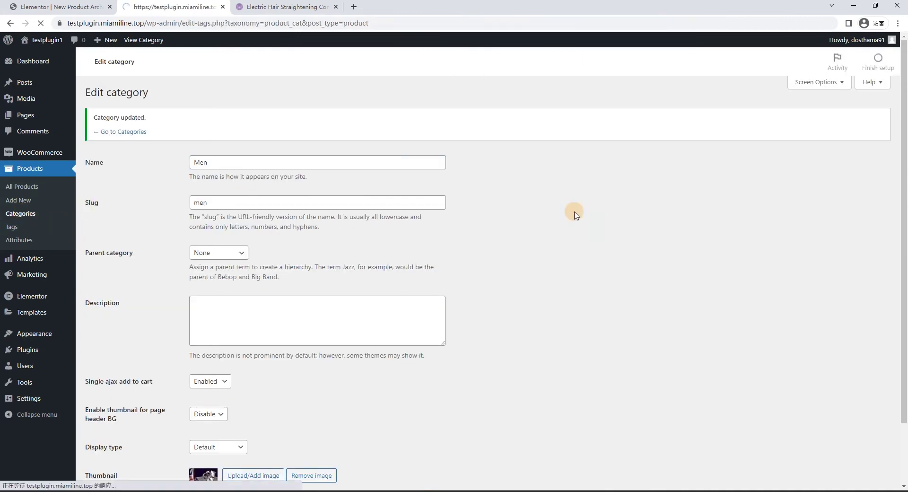
click(428, 239)
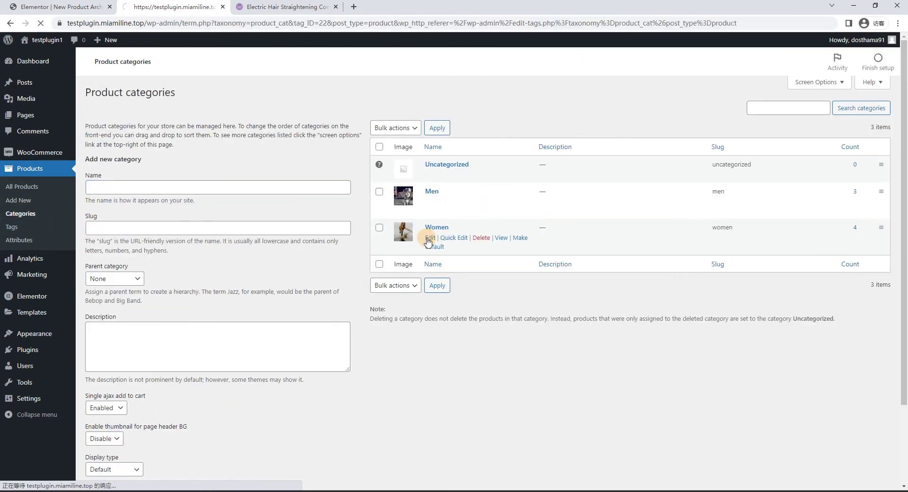
scroll(280, 307, down, 1)
click(238, 414)
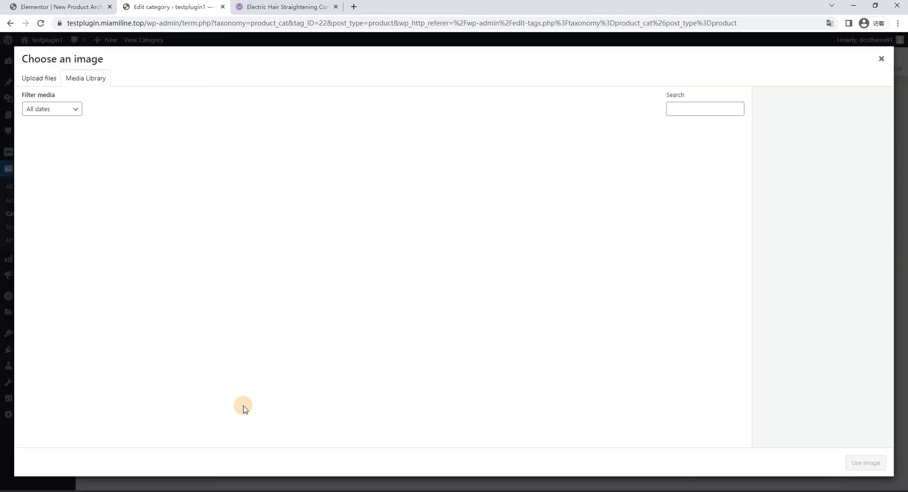
scroll(527, 425, down, 2)
click(487, 353)
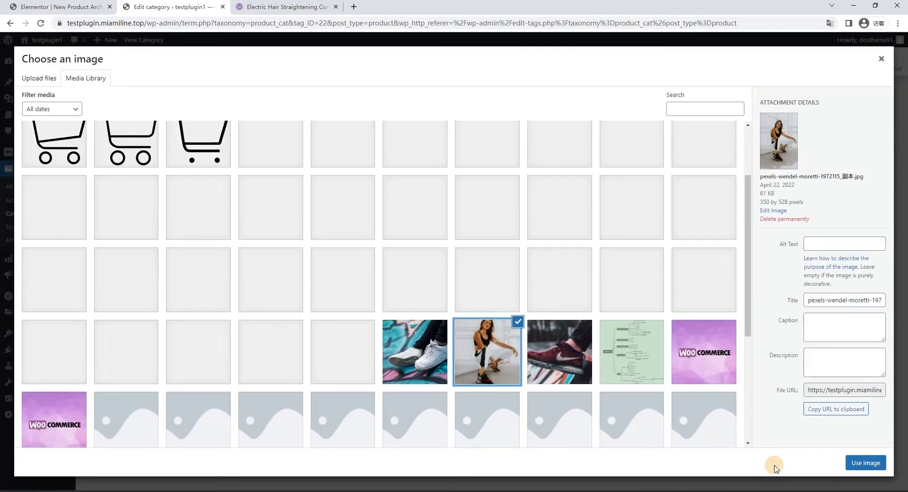
click(865, 462)
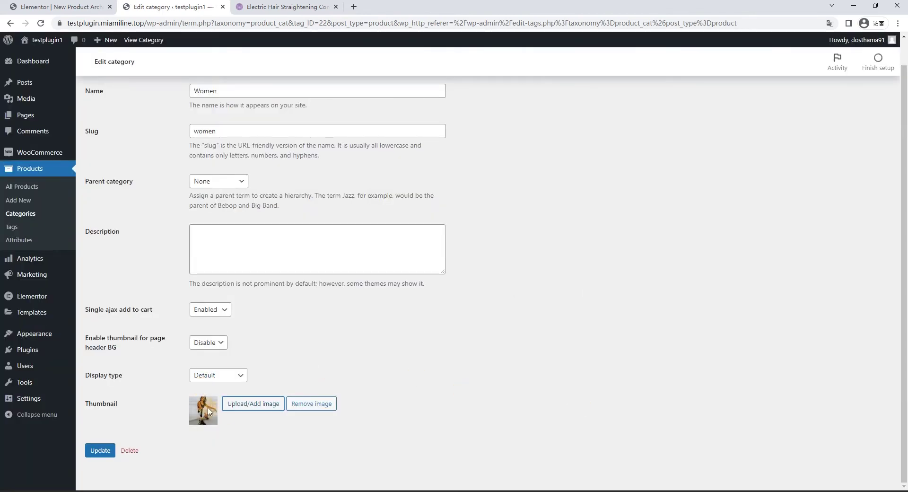
click(100, 451)
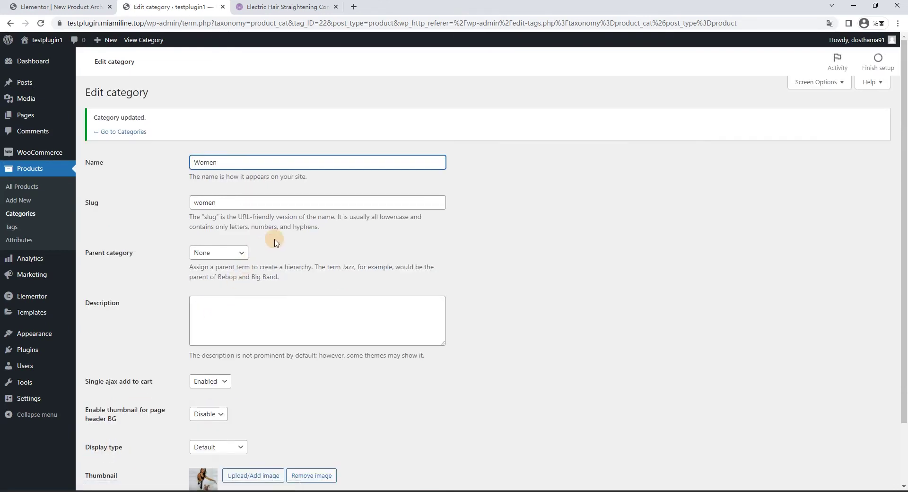
scroll(230, 416, down, 2)
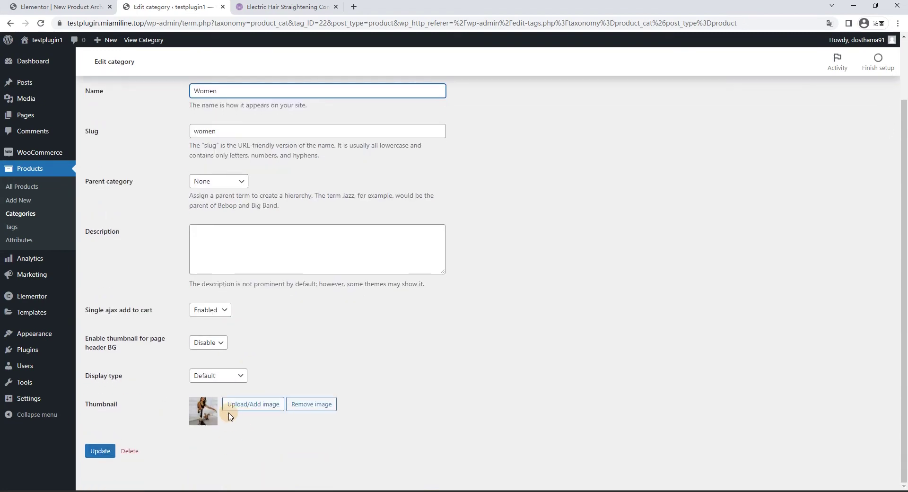
- In the Elementor template, set the heading section's background overlay image to the dynamic WooCommerce Category Image and update the template
click(87, 6)
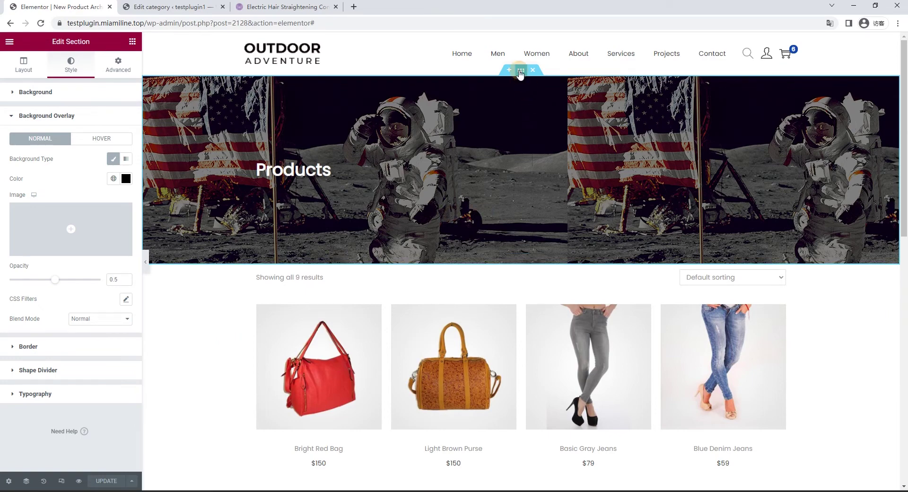
mouse_move(45, 215)
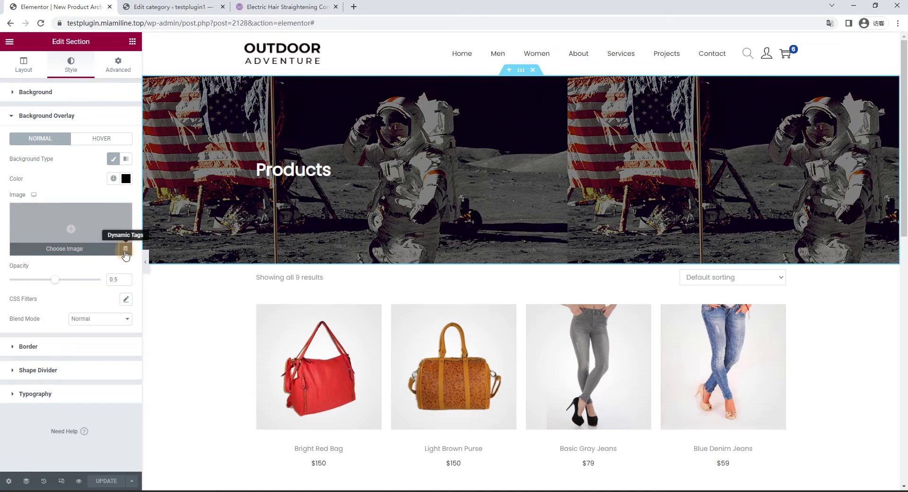
click(126, 249)
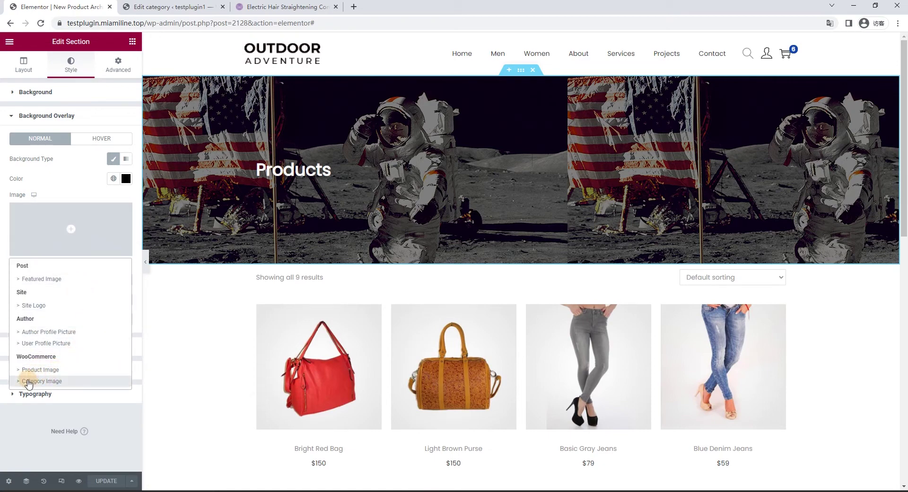
click(75, 381)
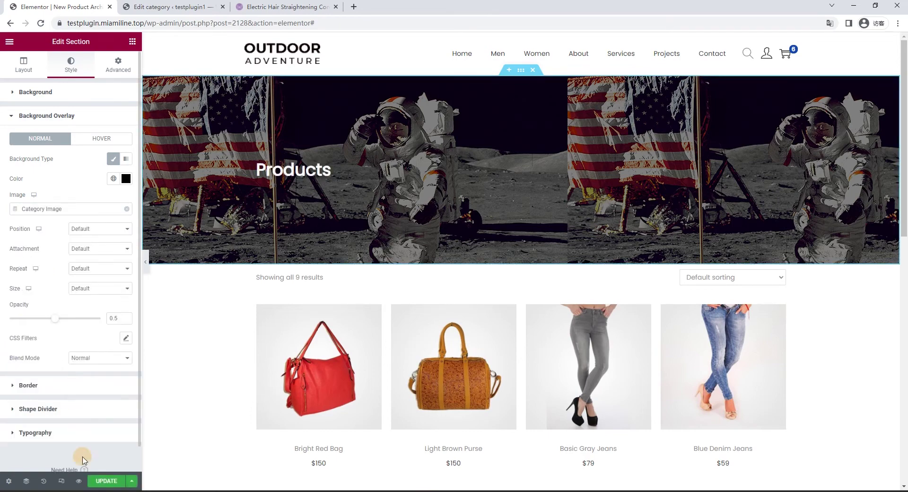
click(107, 480)
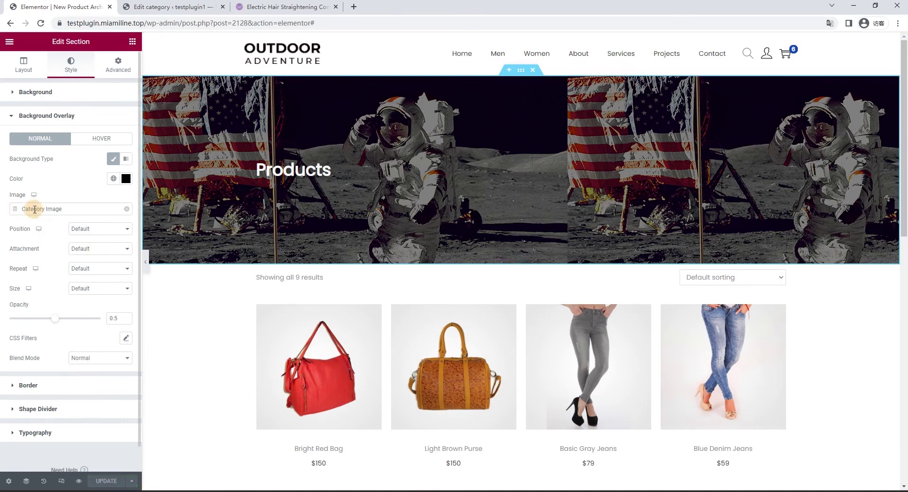
- Open the live site in a new browser tab and check the heading banner's category image on the Men and Women pages
click(165, 14)
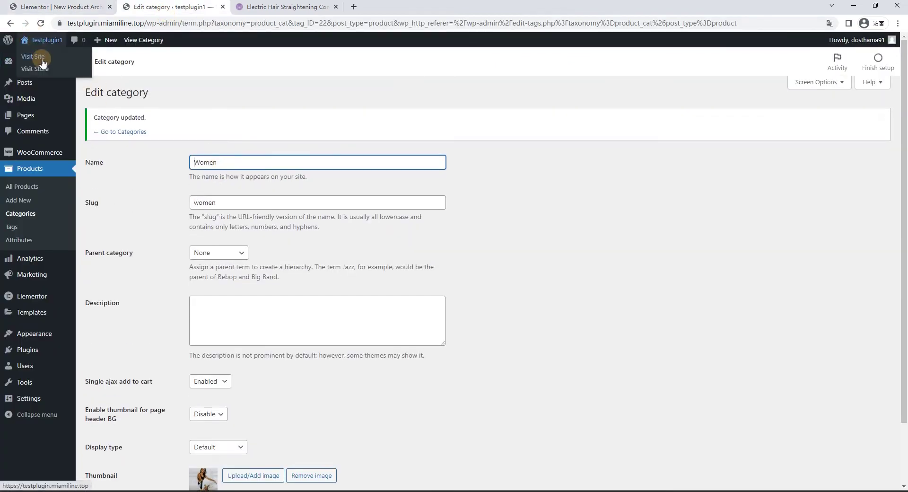
right_click(42, 52)
click(70, 57)
click(262, 8)
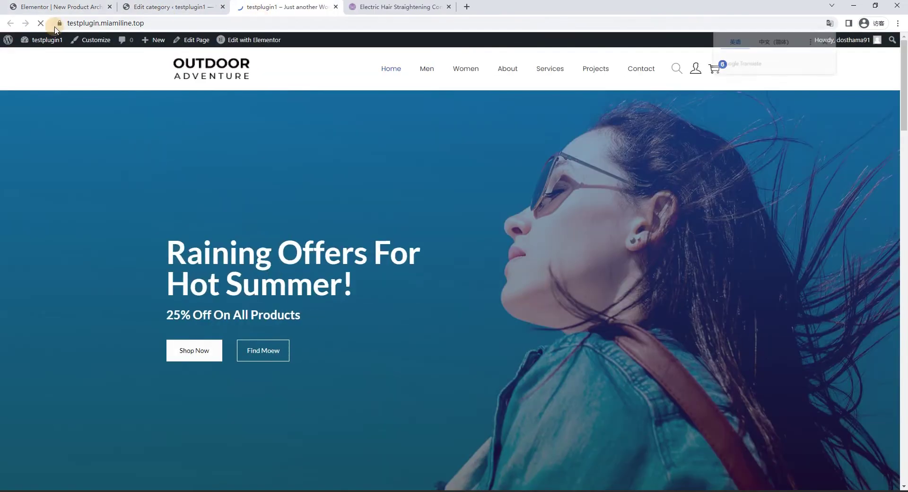
click(57, 7)
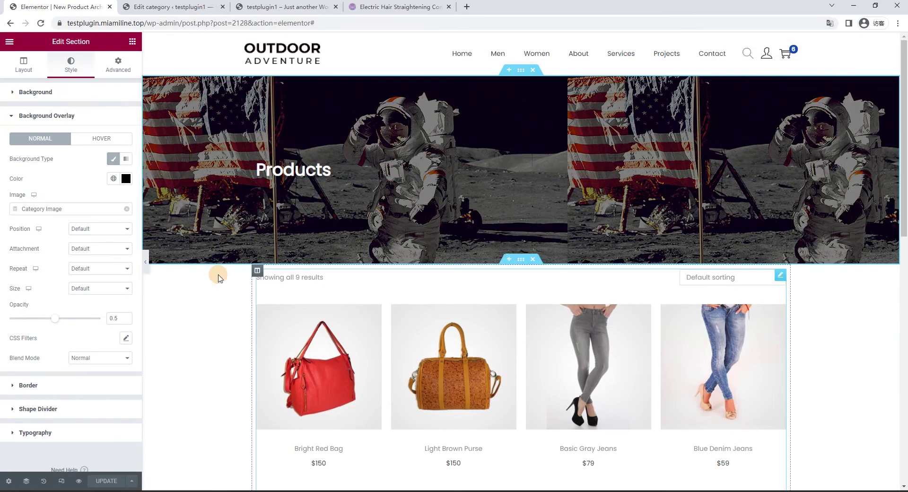
click(267, 3)
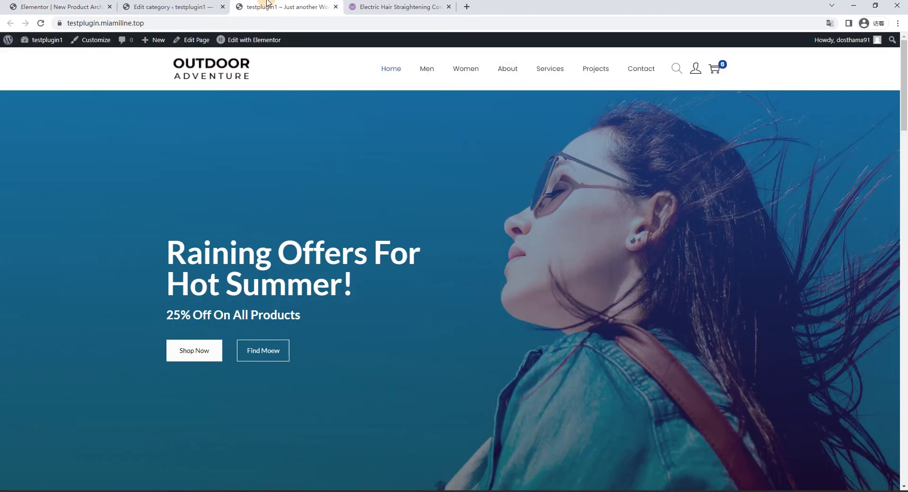
click(433, 73)
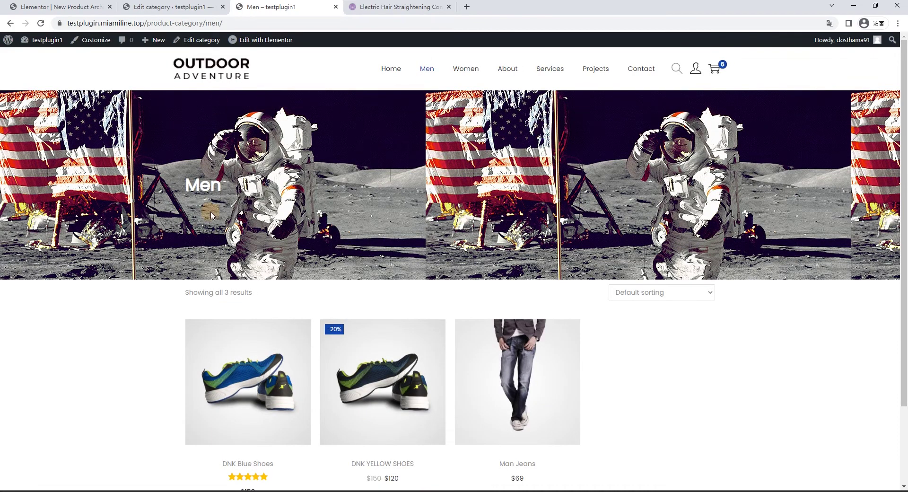
click(477, 70)
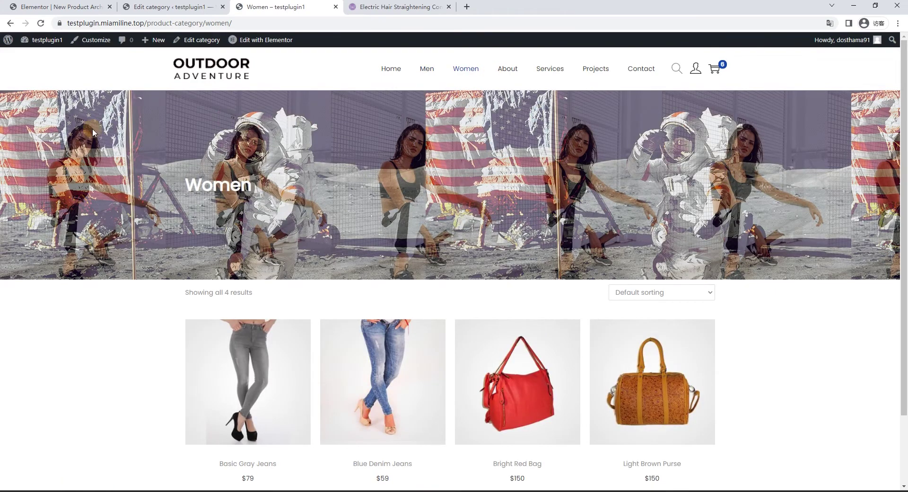
click(179, 5)
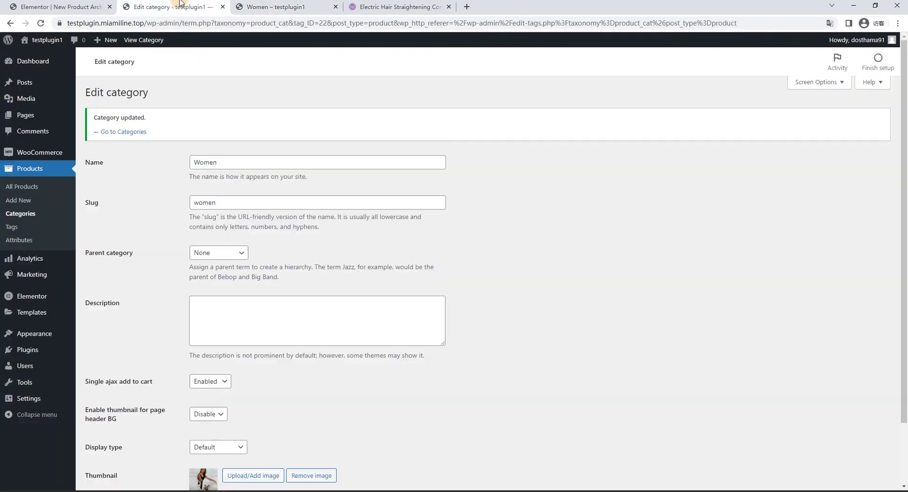
- In the Elementor template, remove the dynamic Category Image from the heading section's background overlay
click(273, 6)
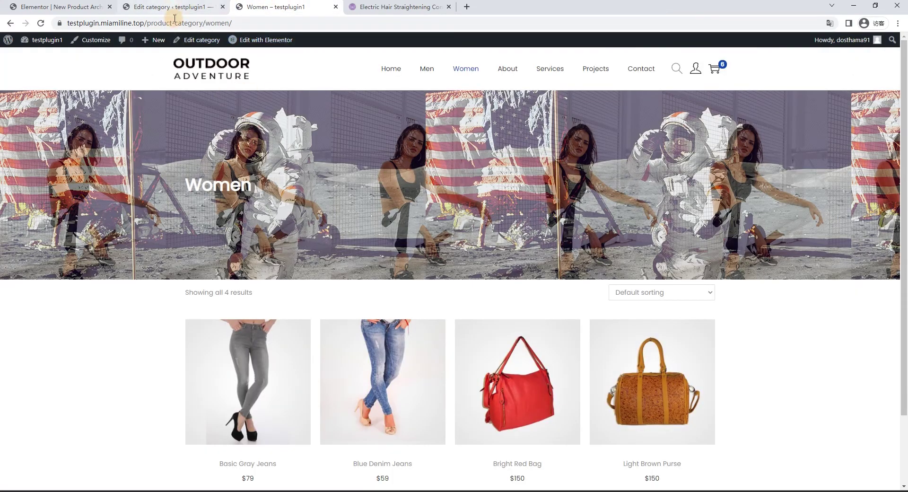
click(94, 4)
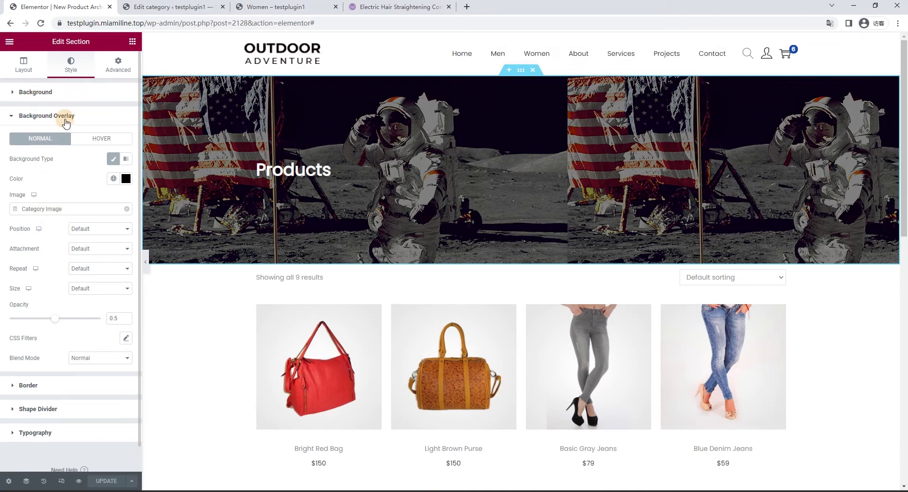
click(127, 208)
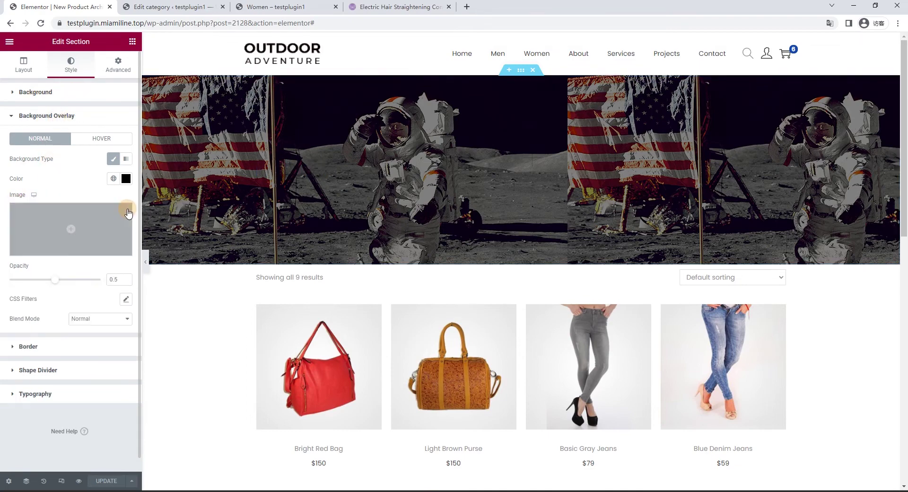
- Replace the heading section's static background image with the dynamic WooCommerce Category Image and update the template
click(69, 102)
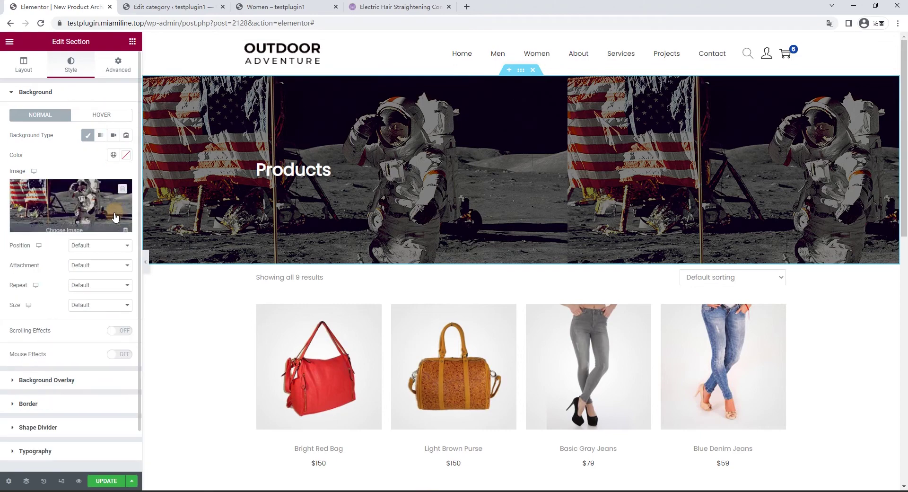
click(123, 190)
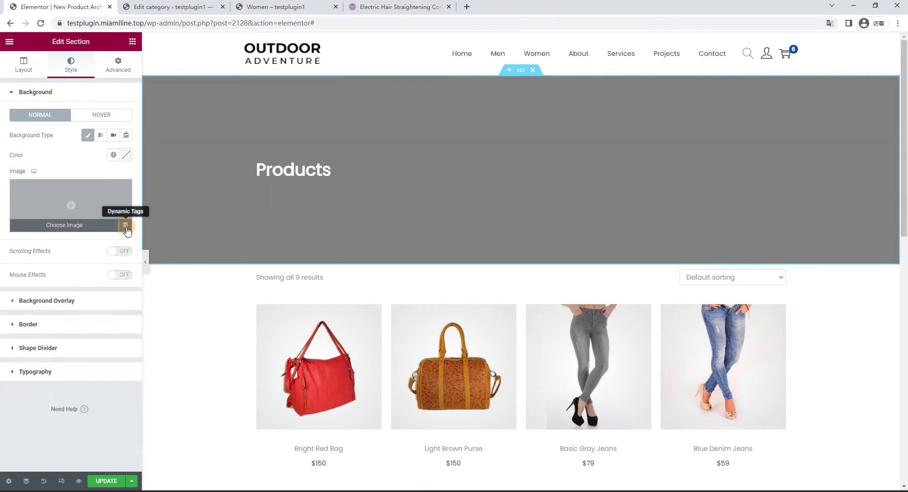
click(125, 224)
click(66, 357)
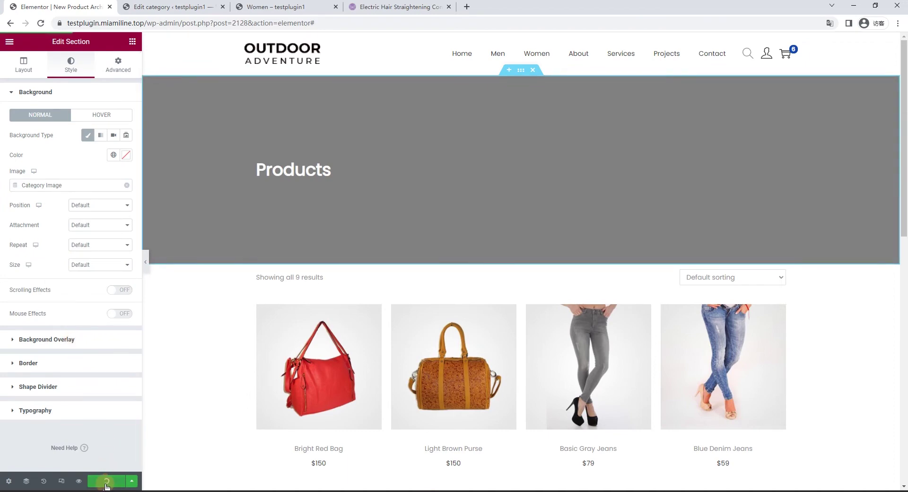
- Reload the live site's Women page and check the heading banner's background on the Women and Men category pages
click(279, 7)
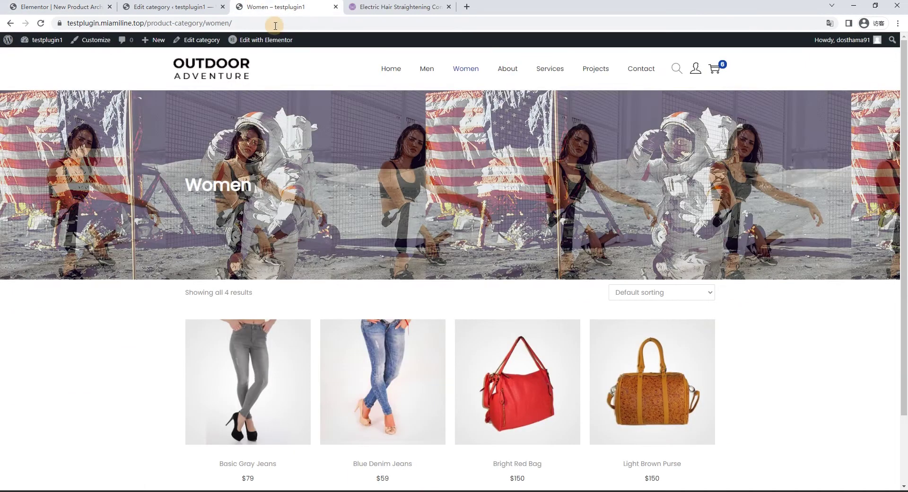
click(168, 6)
click(258, 5)
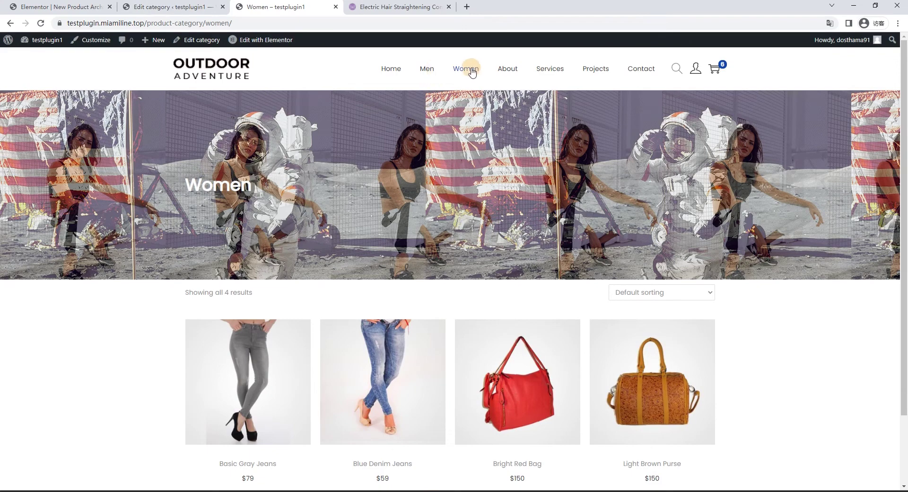
click(50, 39)
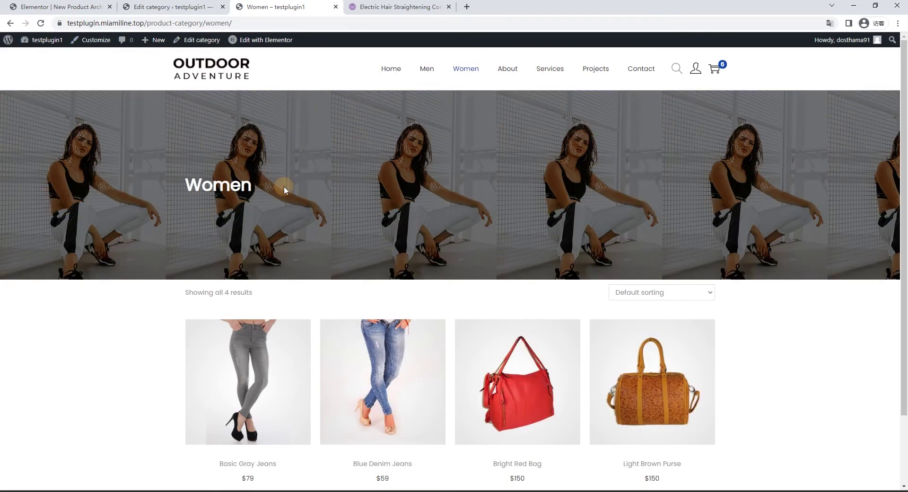
click(426, 69)
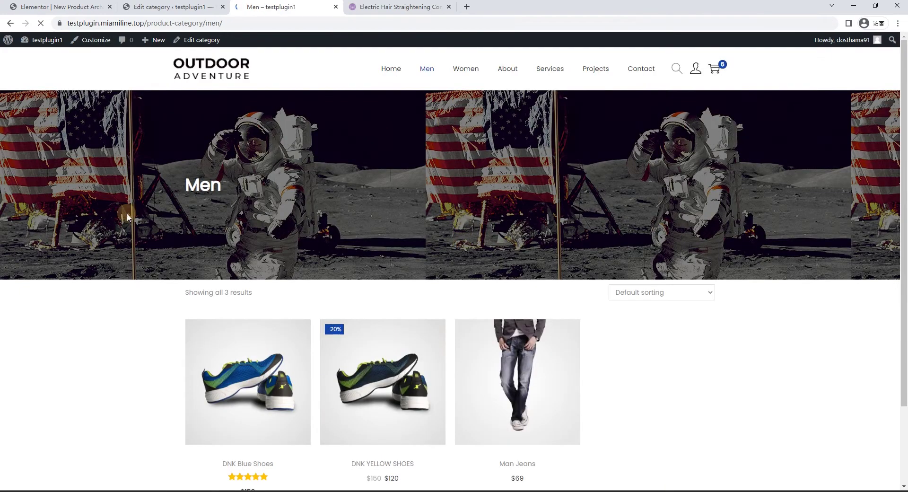
click(465, 68)
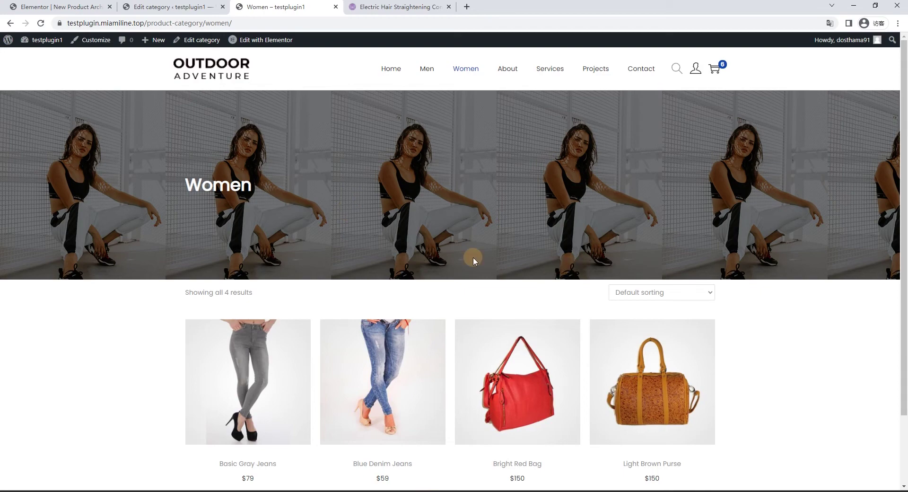
click(201, 7)
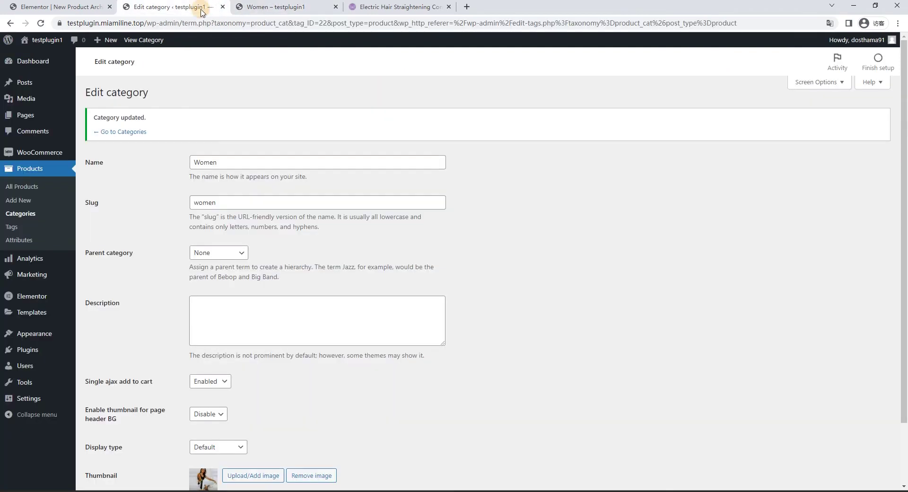
click(72, 4)
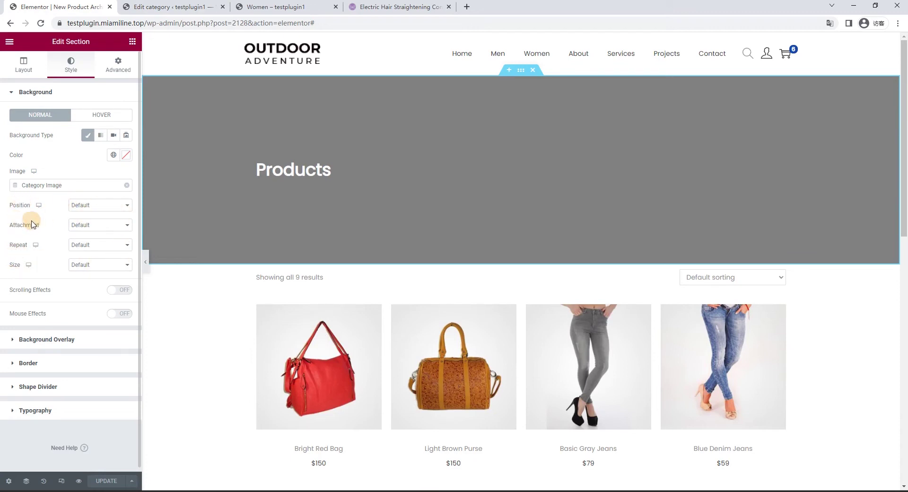
click(284, 6)
click(171, 7)
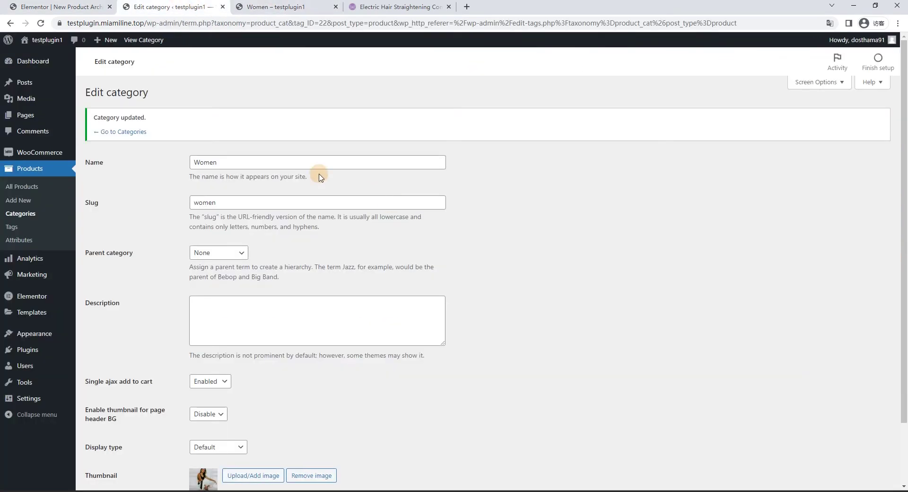
click(299, 7)
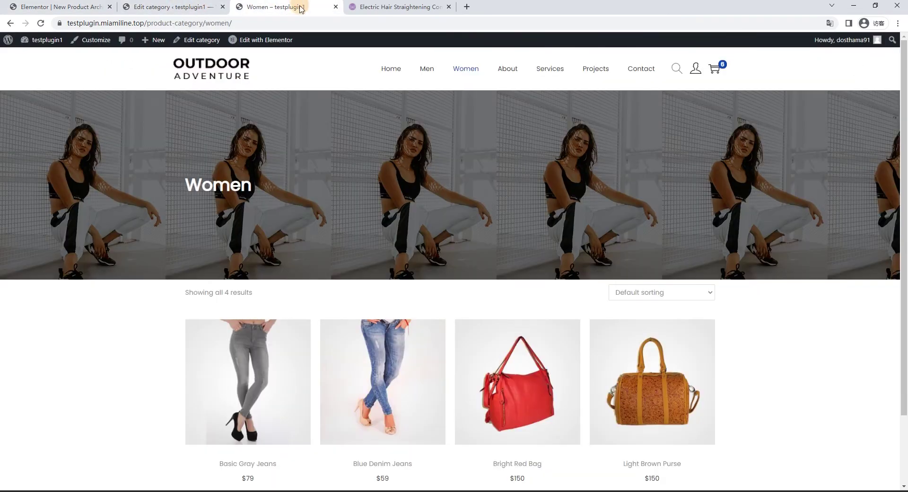
- Set the heading section's background image repeat to No-repeat and update the template
click(105, 4)
click(92, 244)
click(95, 261)
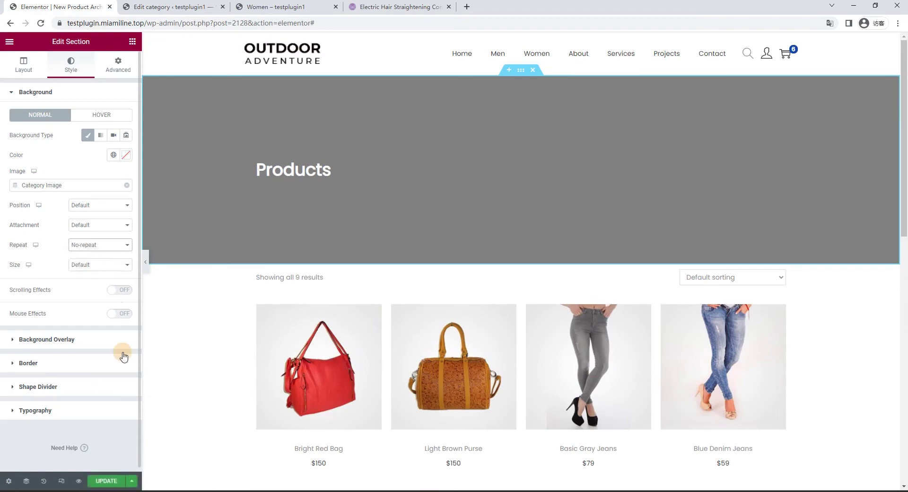
click(115, 481)
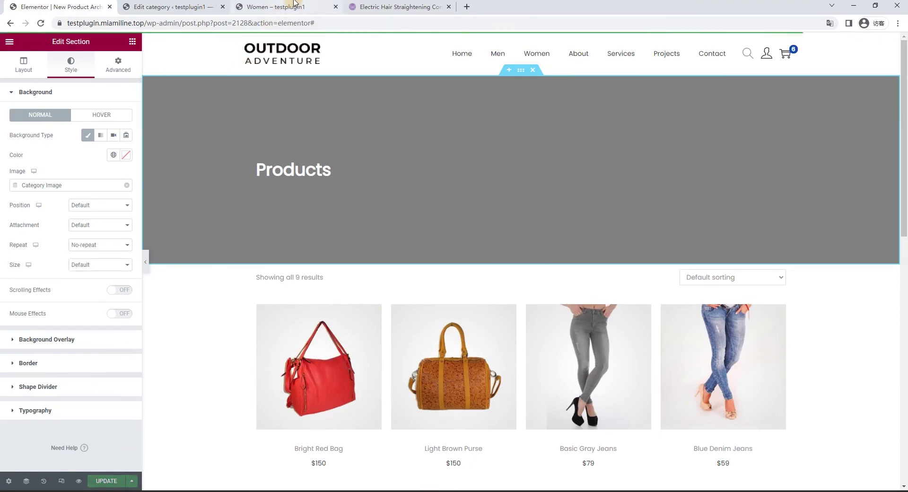
- Reload the live Women page and check how the banner image displays without repeating
click(293, 7)
key(F5)
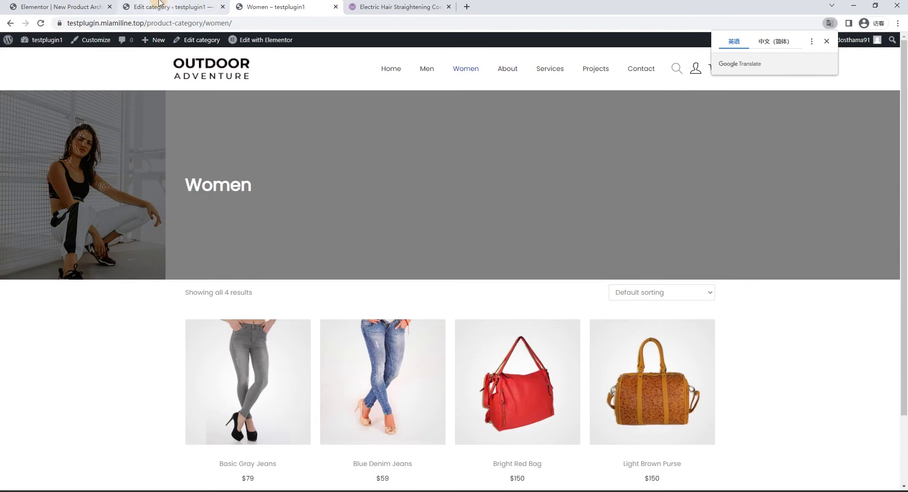
click(69, 360)
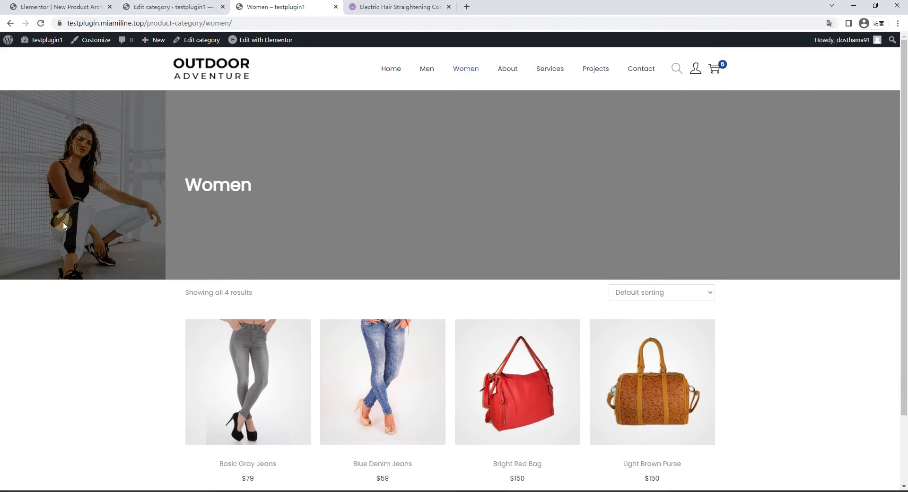
click(156, 6)
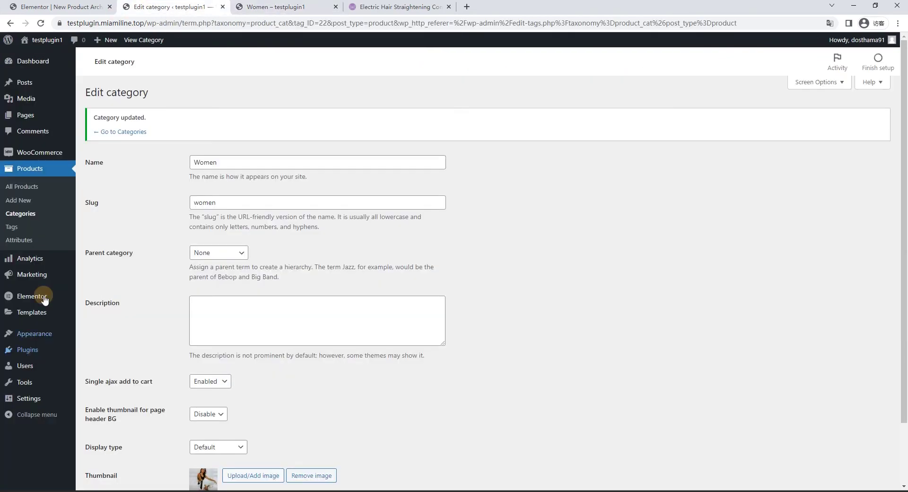
click(260, 6)
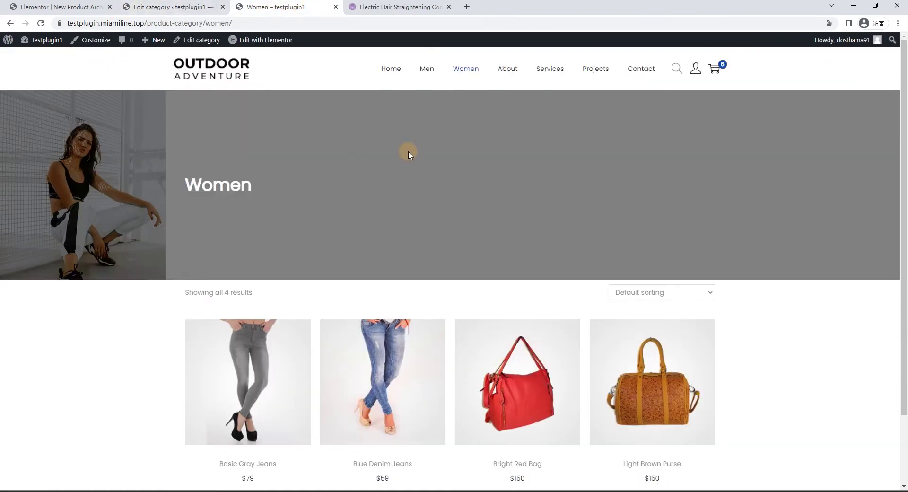
- Set the heading section's background image size to Cover and update the template
click(101, 7)
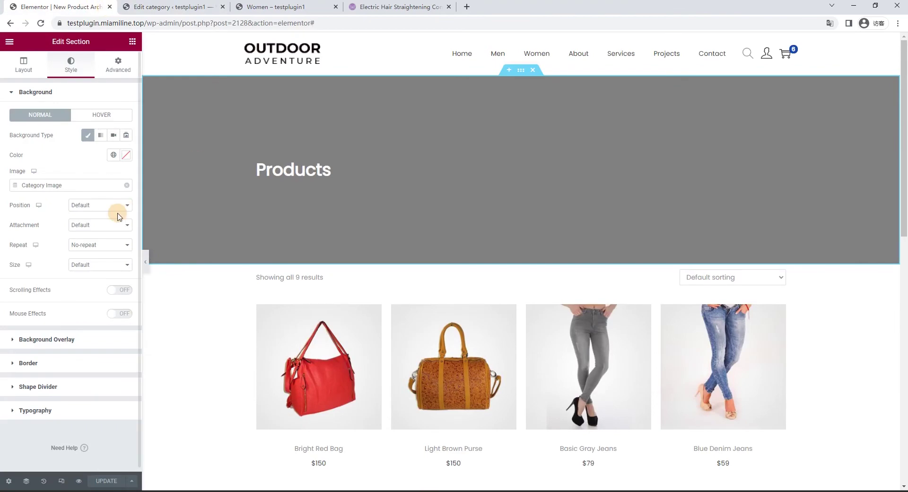
click(87, 266)
click(92, 287)
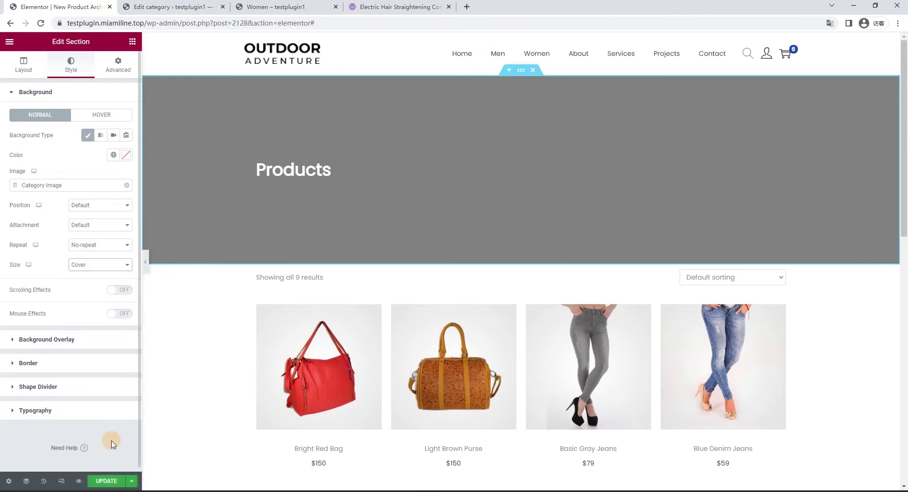
click(113, 481)
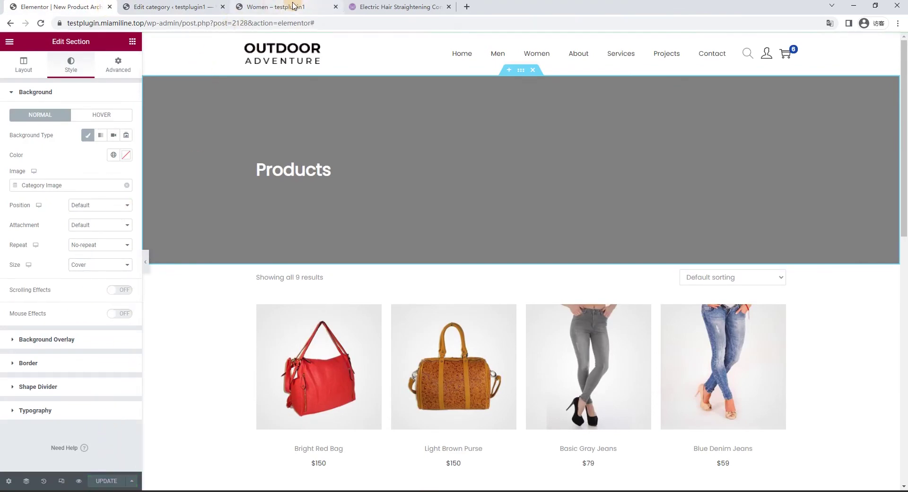
- Reload the live Women page and check how the banner image displays at Cover size
click(289, 7)
click(40, 23)
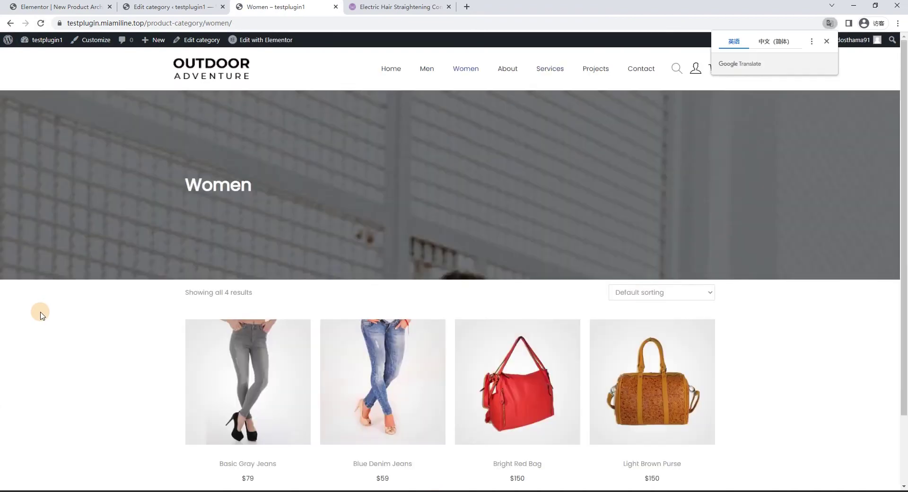
click(42, 315)
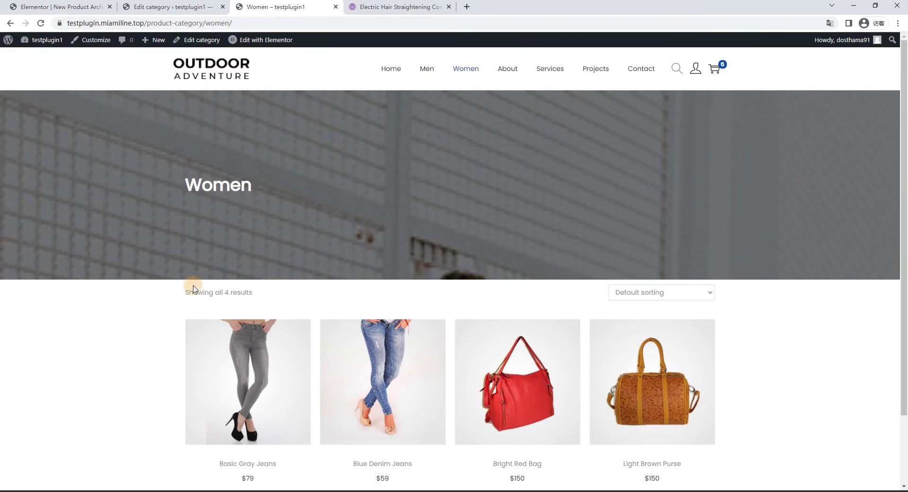
click(162, 6)
click(259, 6)
- Reset the heading section's background image repeat and size to Default and update the template
click(90, 4)
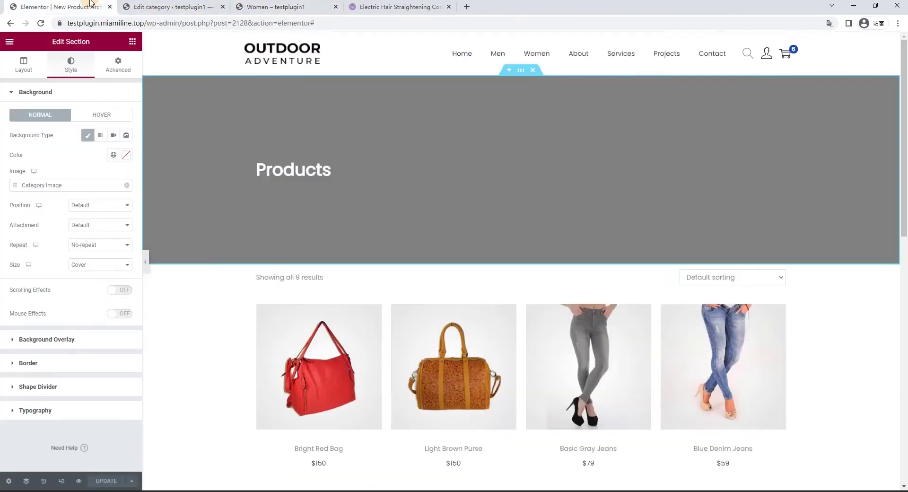
click(101, 245)
click(85, 254)
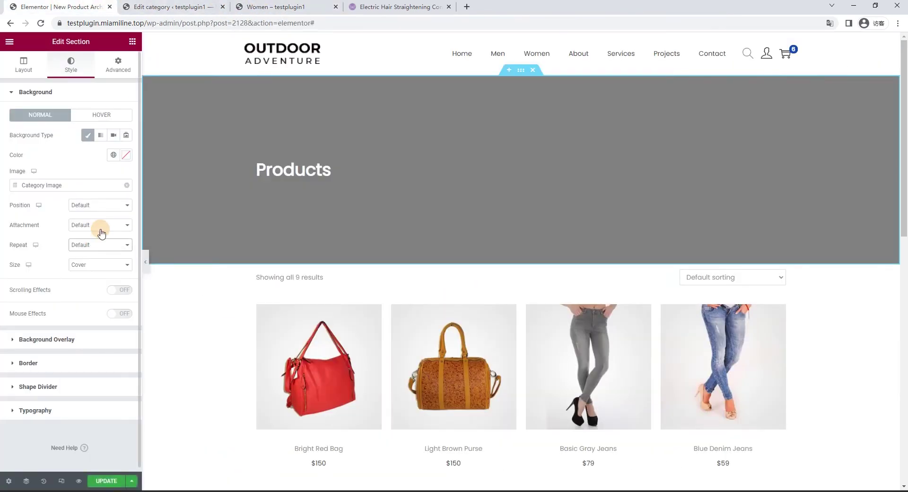
click(91, 265)
click(91, 279)
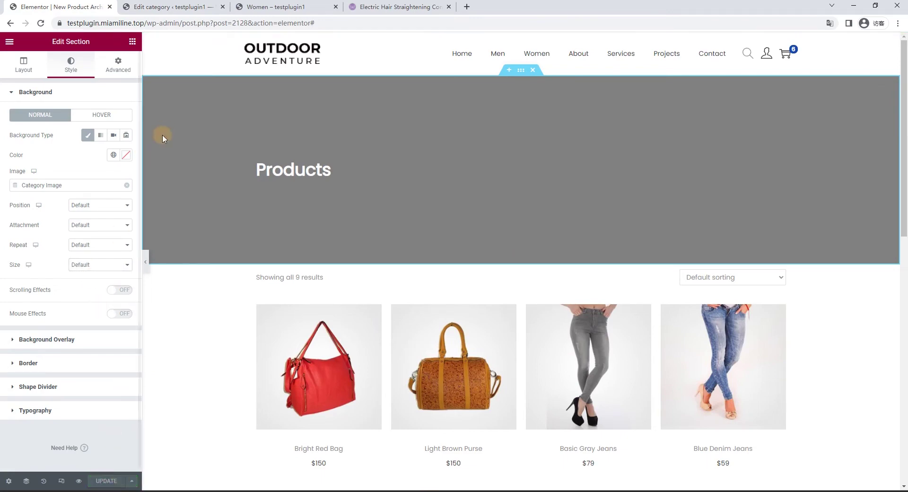
- Reload the live Women page to check its banner and product grid, and return to the Elementor template
click(277, 5)
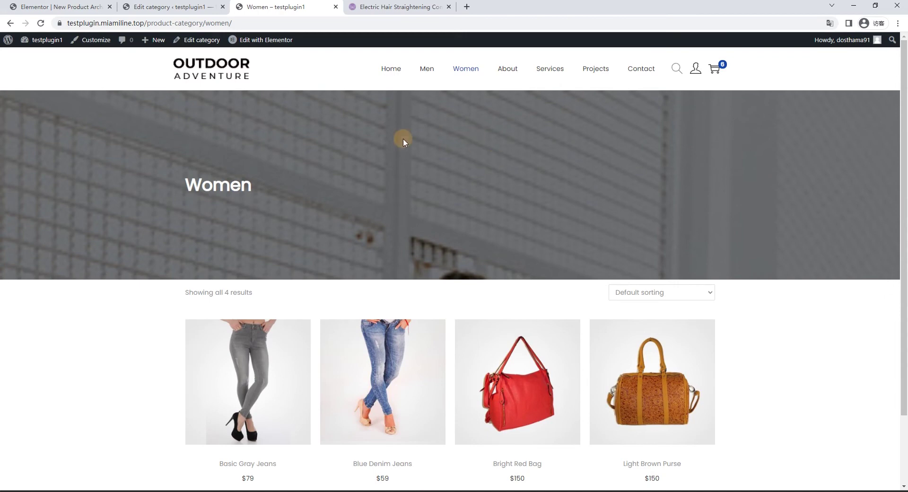
click(41, 22)
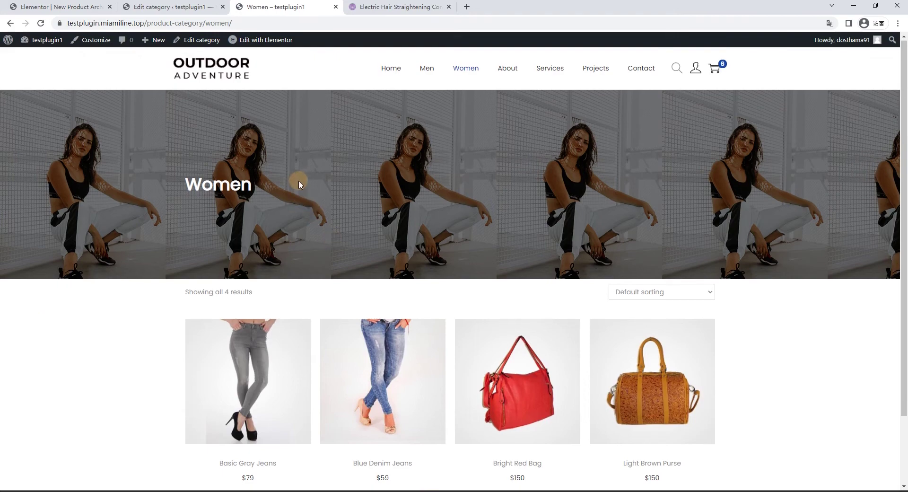
scroll(299, 180, down, 3)
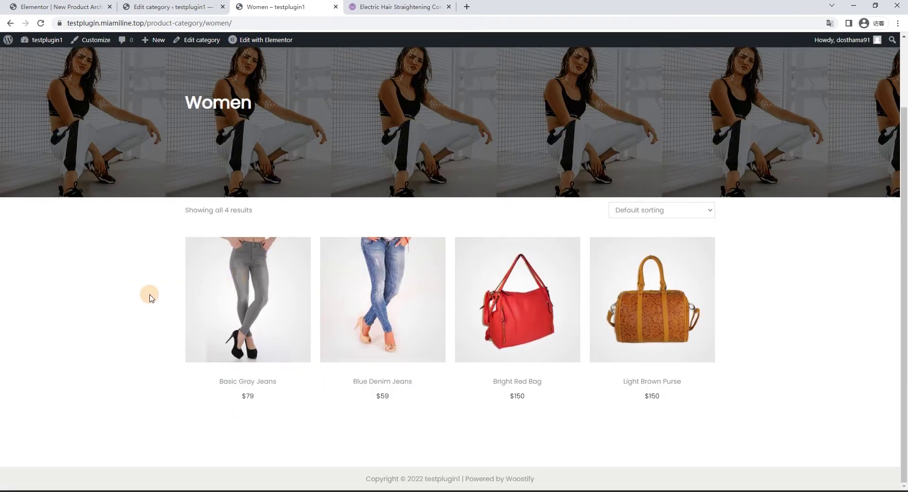
scroll(149, 297, up, 3)
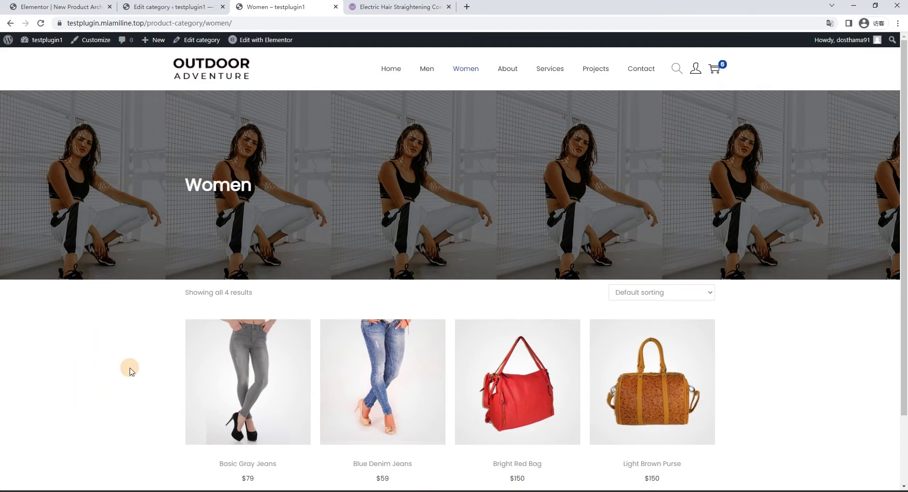
scroll(176, 263, down, 3)
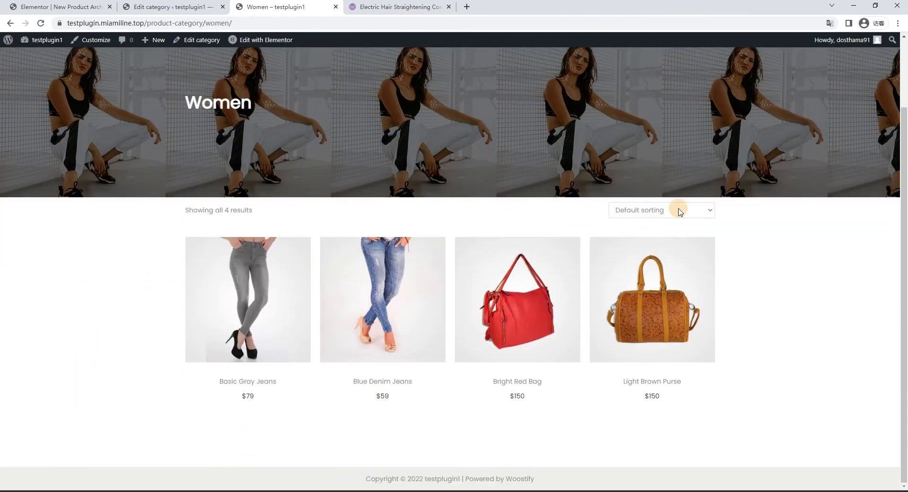
click(147, 7)
click(4, 4)
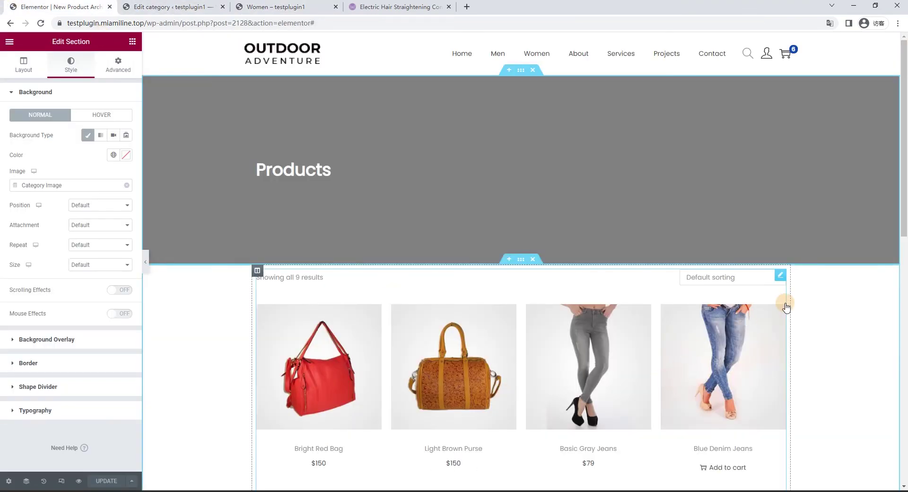
- Set the Archive Products widget's padding to 50 px at the top and 0 on the other sides, and update the template
click(682, 263)
click(118, 65)
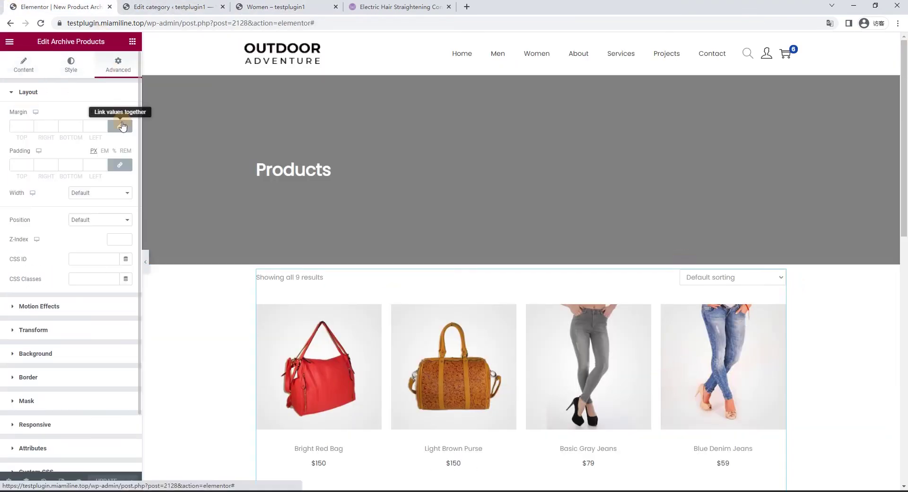
click(23, 168)
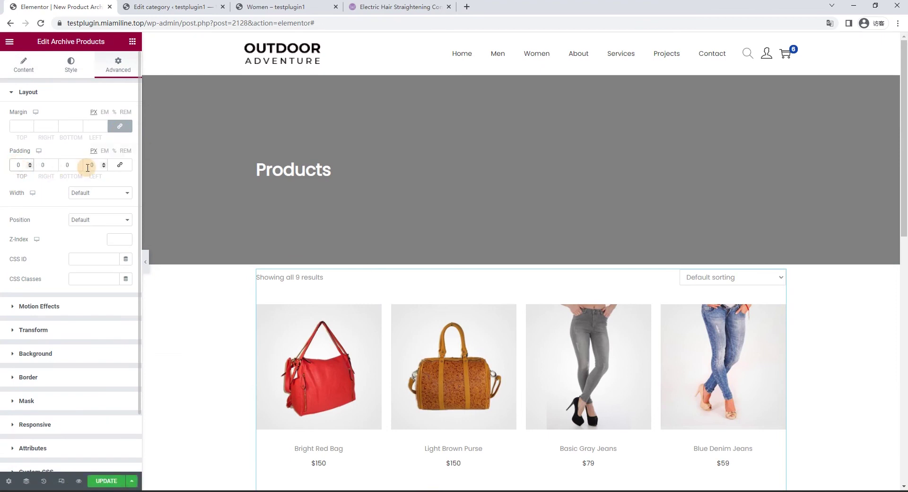
text(5)
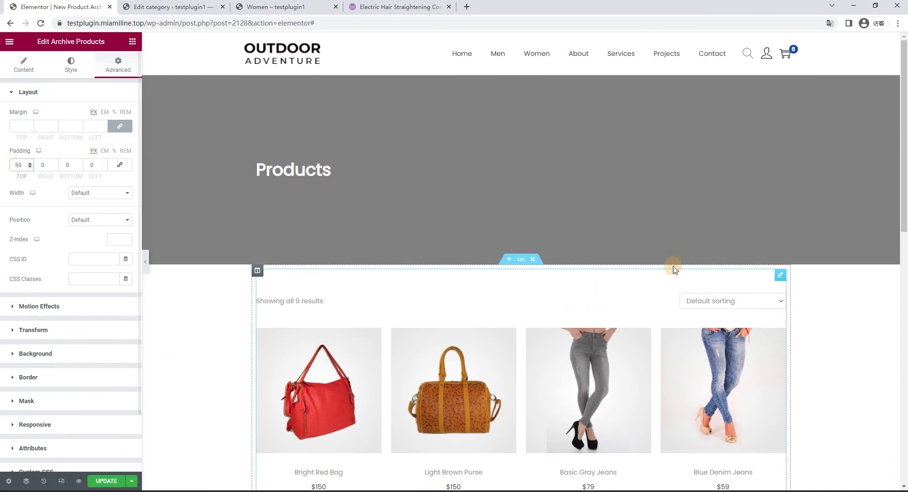
click(115, 479)
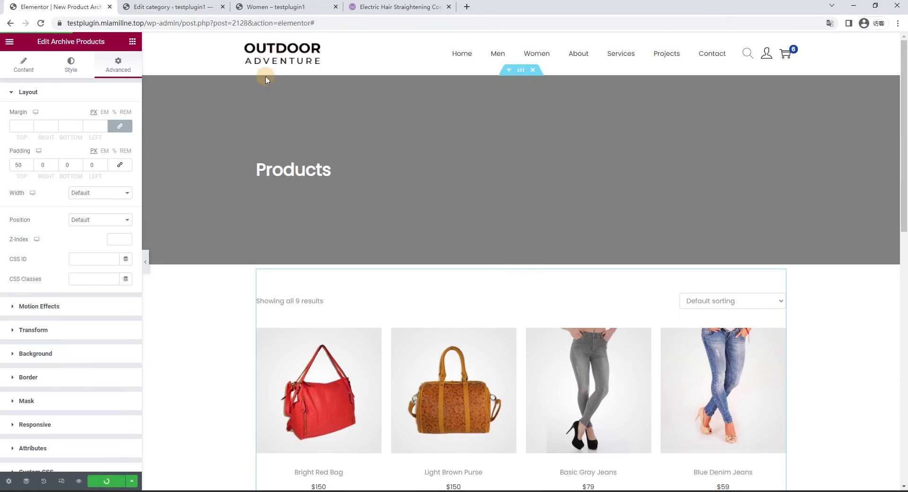
- Reload the live Women page to check the spacing above the product grid, and return to the Elementor template
click(276, 8)
click(41, 21)
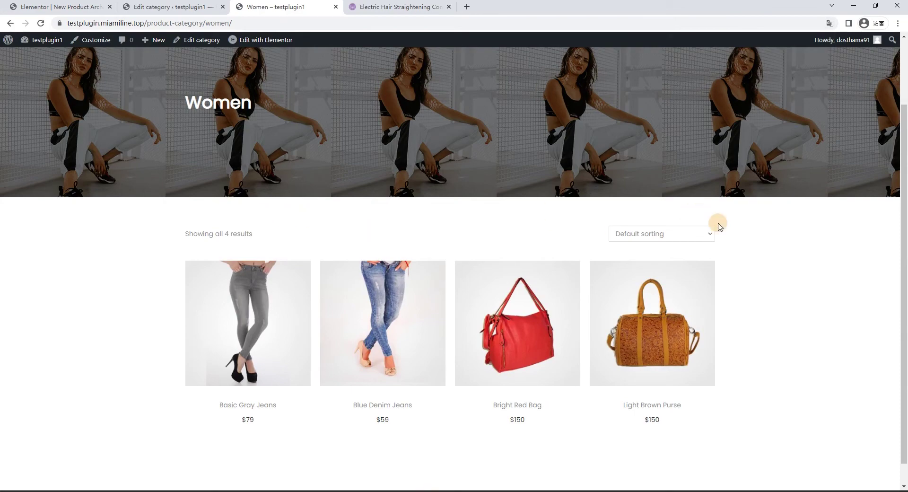
scroll(716, 223, down, 1)
click(159, 4)
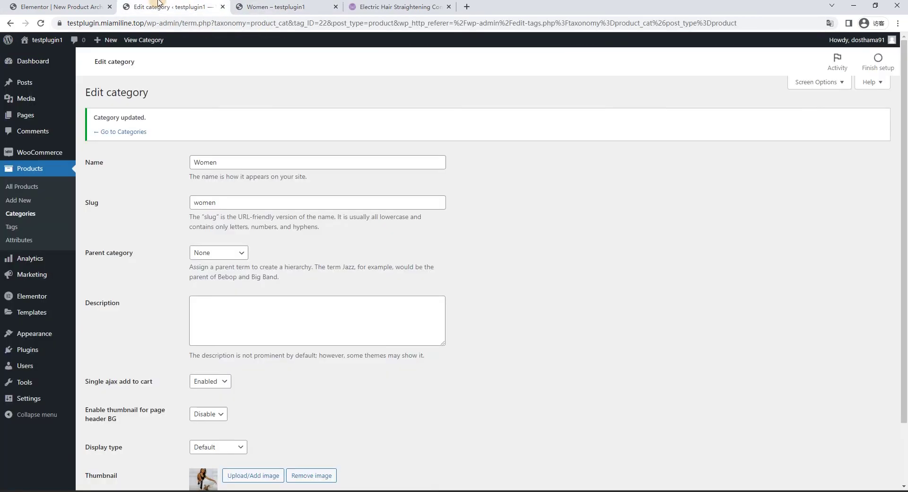
click(41, 6)
- Look through the template from the heading banner down to the empty area below the product grid
scroll(450, 213, down, 5)
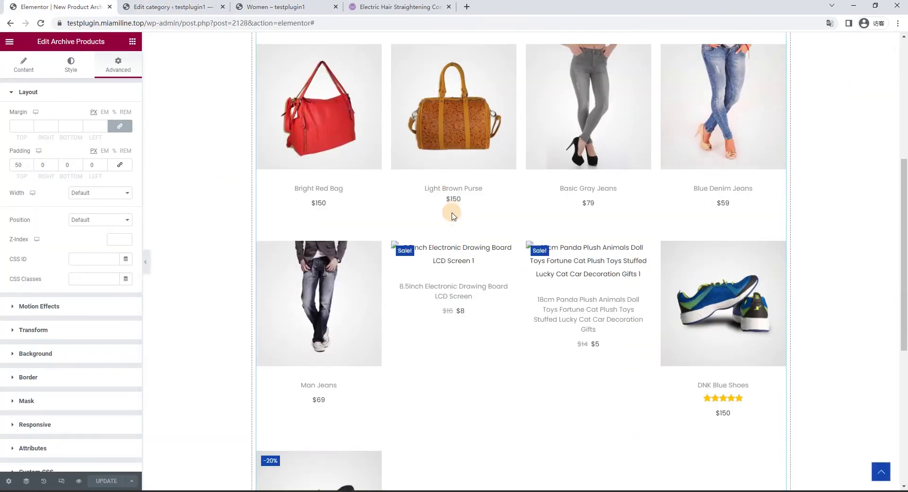
scroll(451, 215, up, 5)
scroll(451, 215, down, 5)
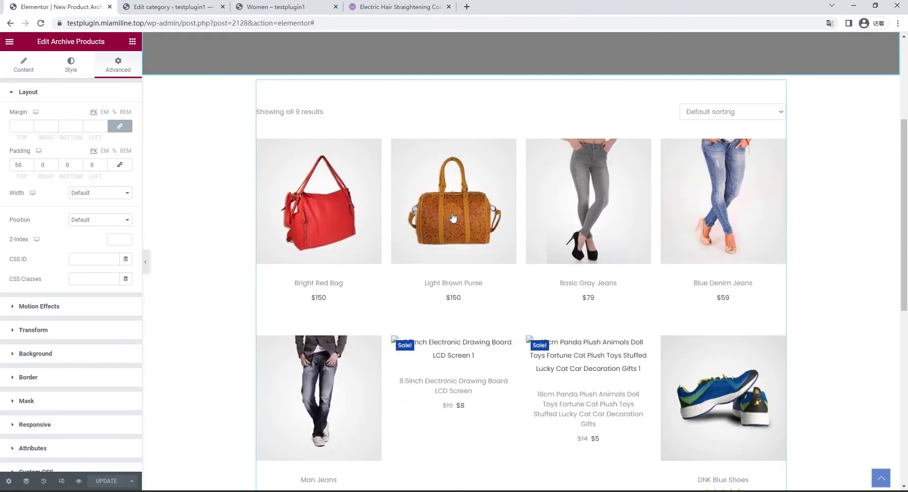
scroll(466, 211, up, 5)
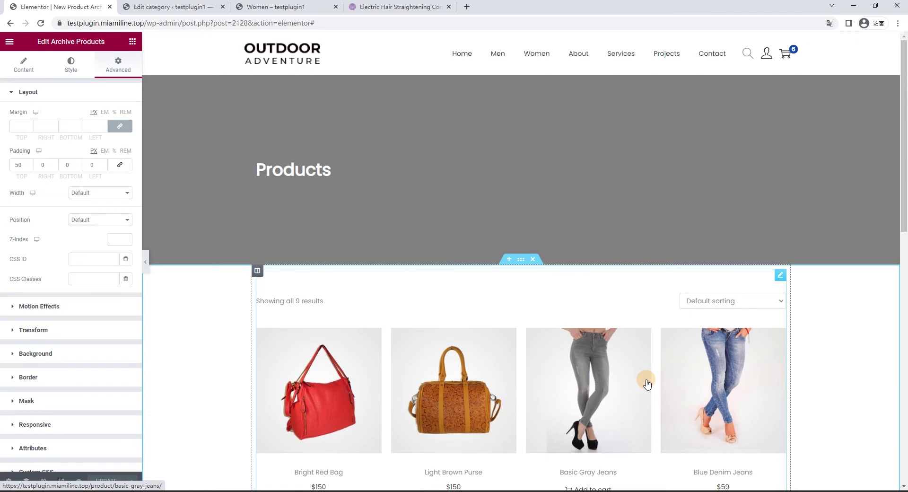
scroll(647, 383, down, 5)
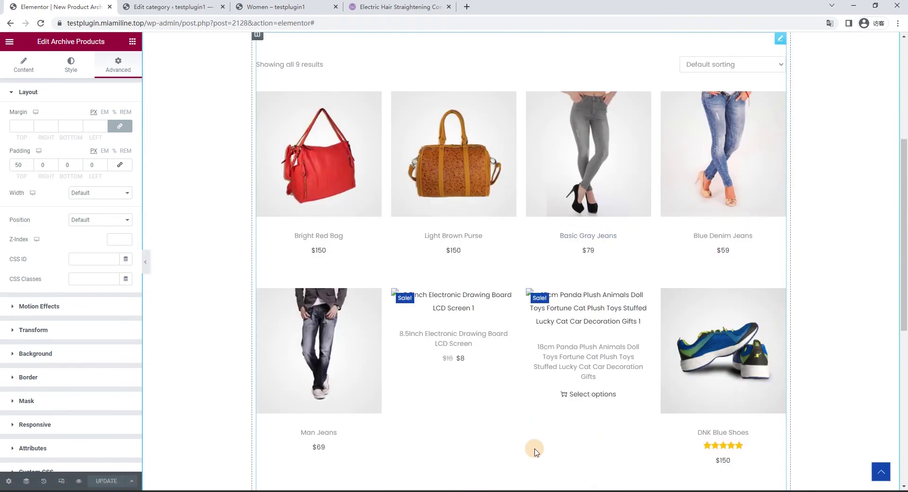
scroll(536, 452, down, 7)
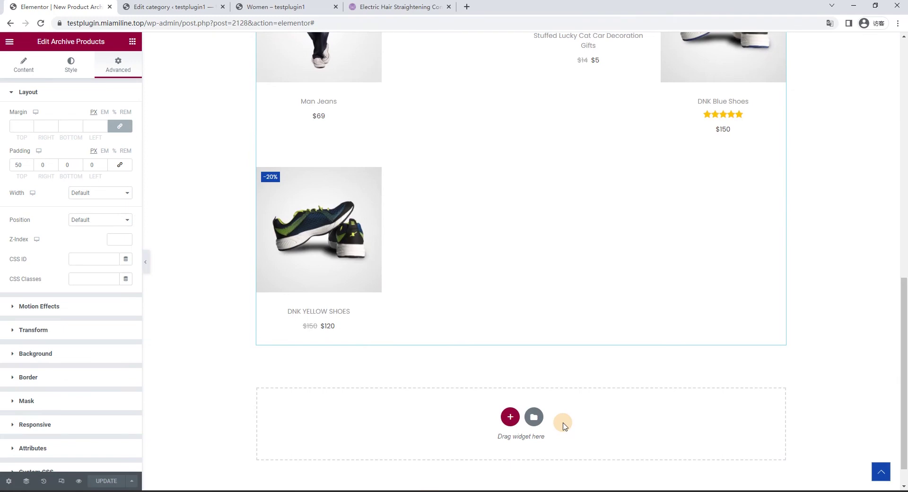
scroll(551, 300, up, 8)
scroll(432, 311, down, 6)
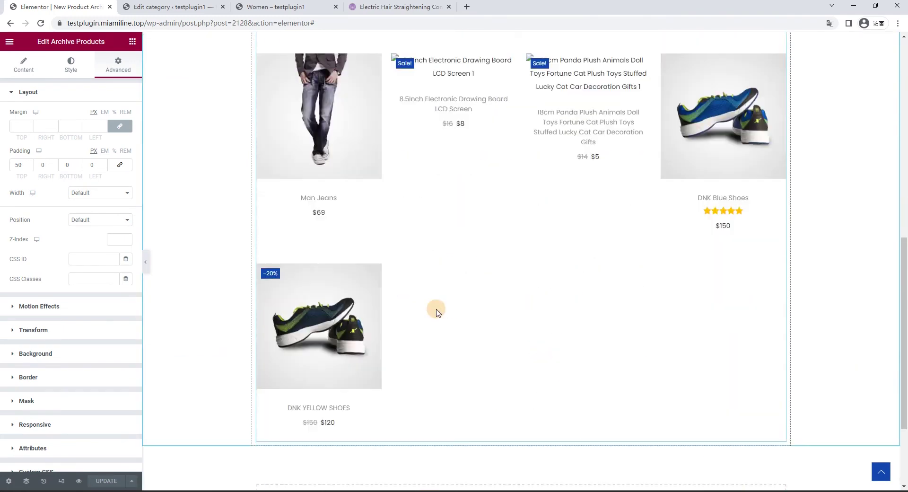
scroll(435, 307, up, 15)
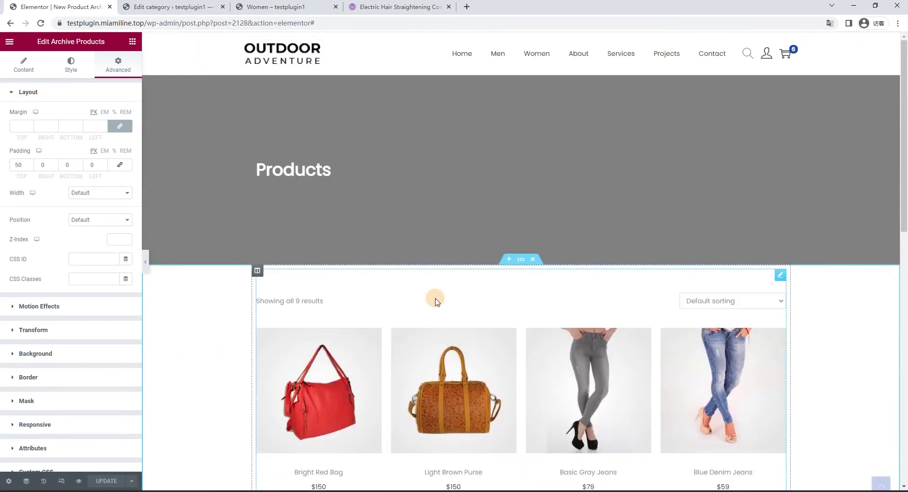
- Review the title banner on the live Women page and the Women category's edit page, and return to the Elementor template
click(264, 5)
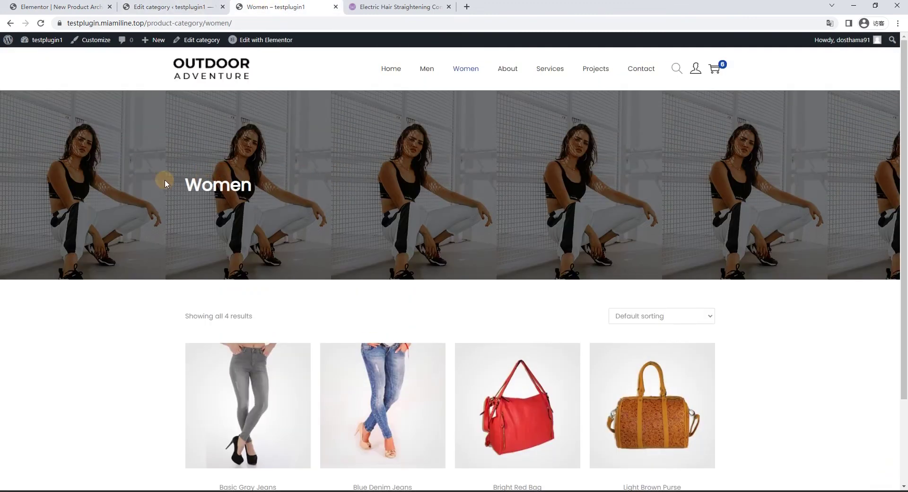
drag(165, 183, 309, 200)
click(306, 205)
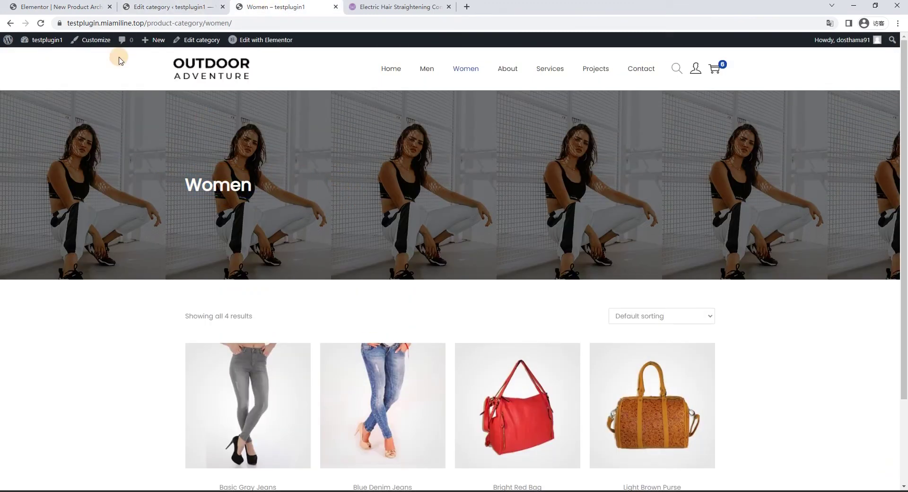
scroll(328, 263, down, 3)
click(167, 7)
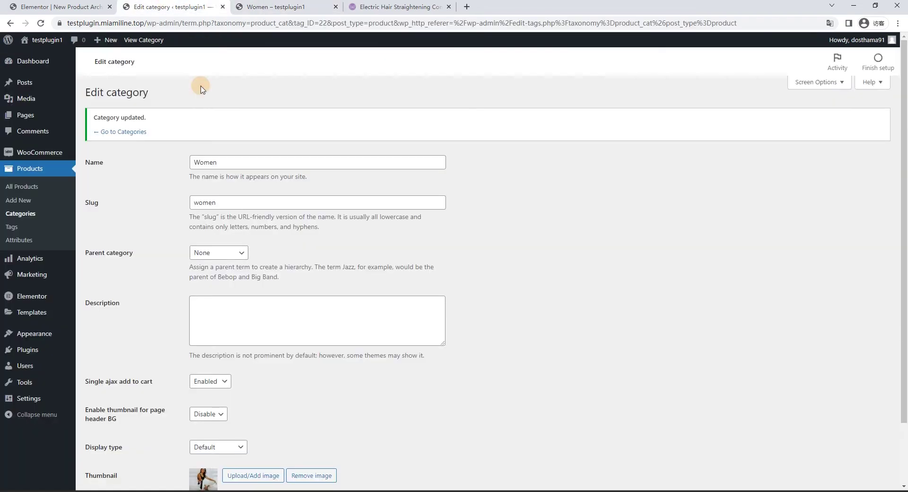
scroll(328, 243, down, 2)
click(59, 6)
- Find the Text Editor widget and add it directly below the product grid
scroll(424, 296, down, 12)
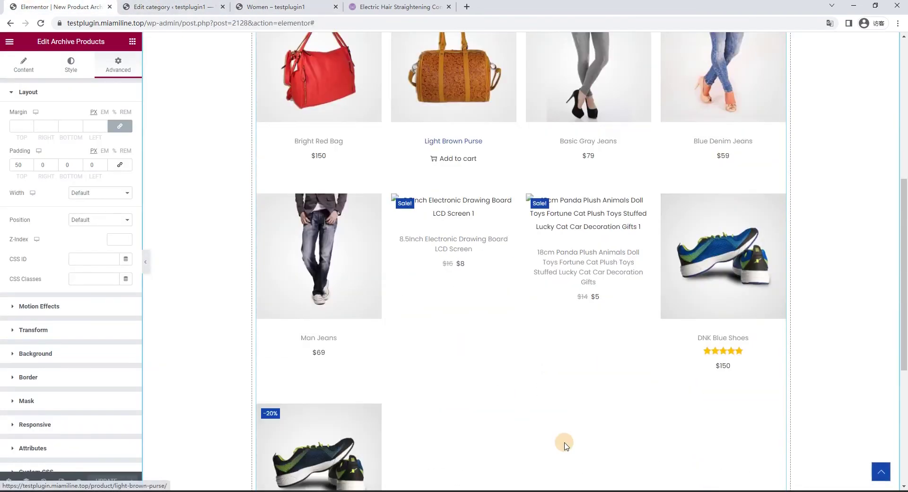
click(133, 42)
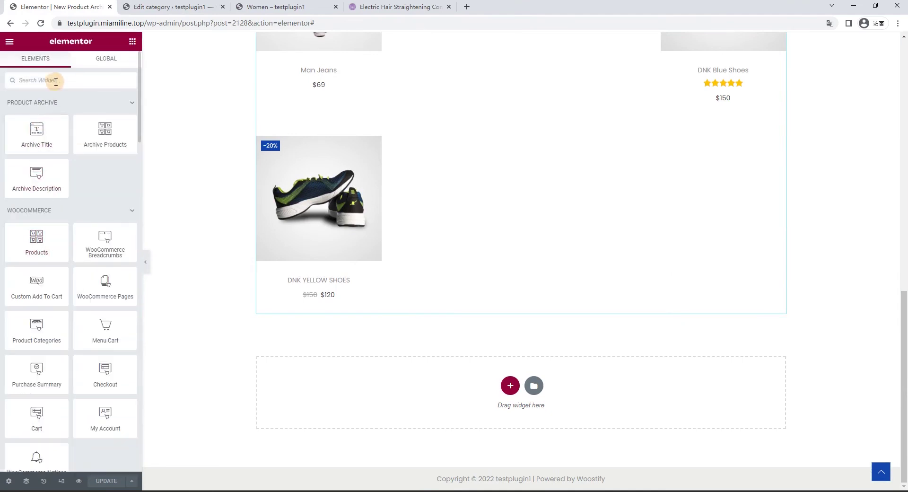
text(text)
drag(100, 116, 382, 305)
- Extend the text widget by repeating its Lorem ipsum sentence until the text spans six lines on the page
drag(113, 206, 6, 135)
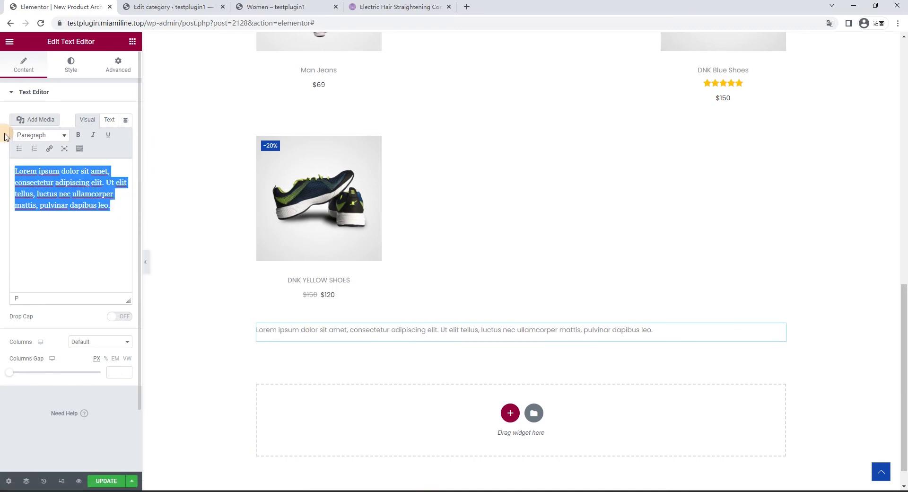
key(ctrl+c)
click(124, 207)
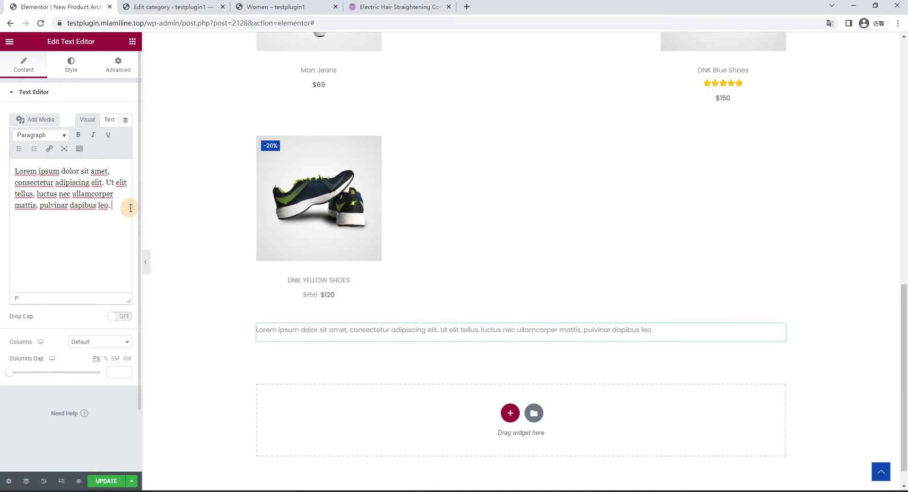
key(ctrl+v)
key(ctrl+v)
key(ctrl+v)
key(ctrl+v)
key(ctrl+v)
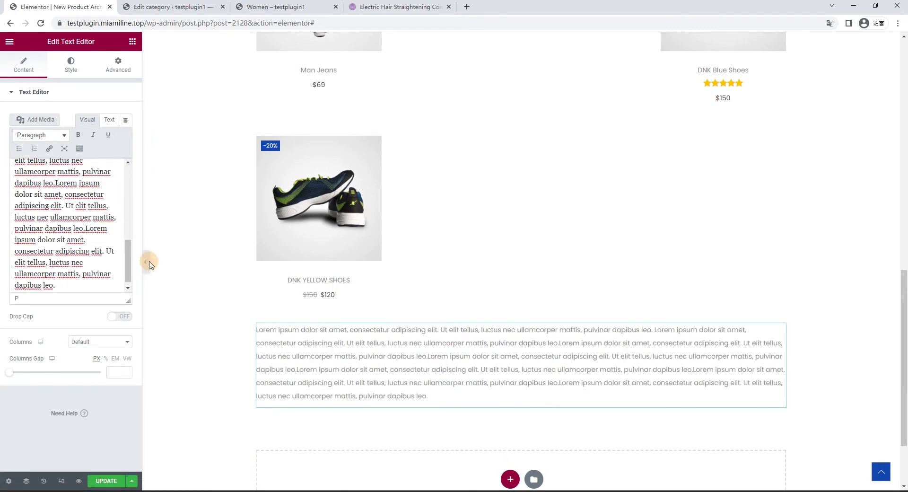
- Preview the template without the editing panel and examine the layout from the heading banner down to the text below the products
click(145, 262)
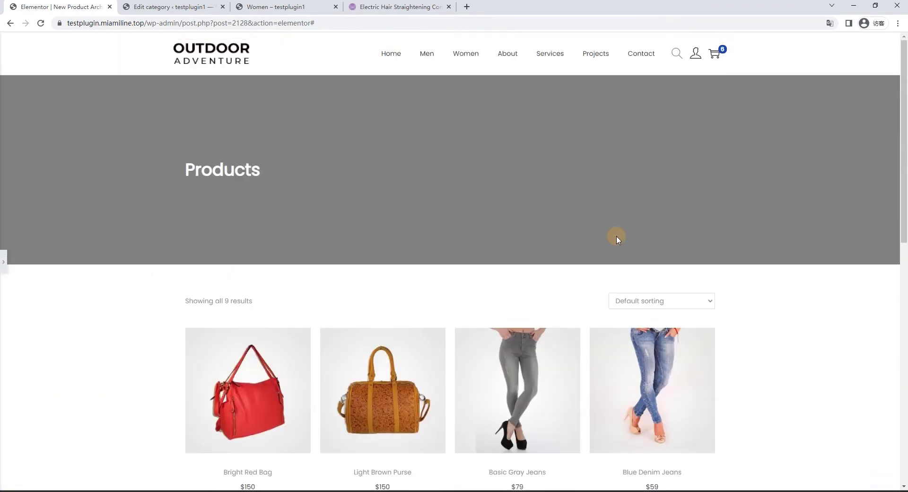
scroll(315, 198, down, 10)
scroll(317, 203, down, 2)
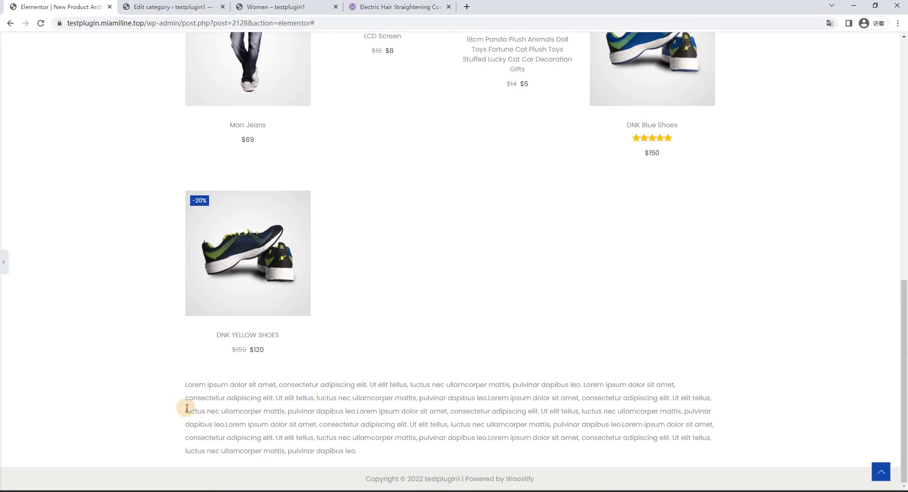
scroll(396, 400, up, 12)
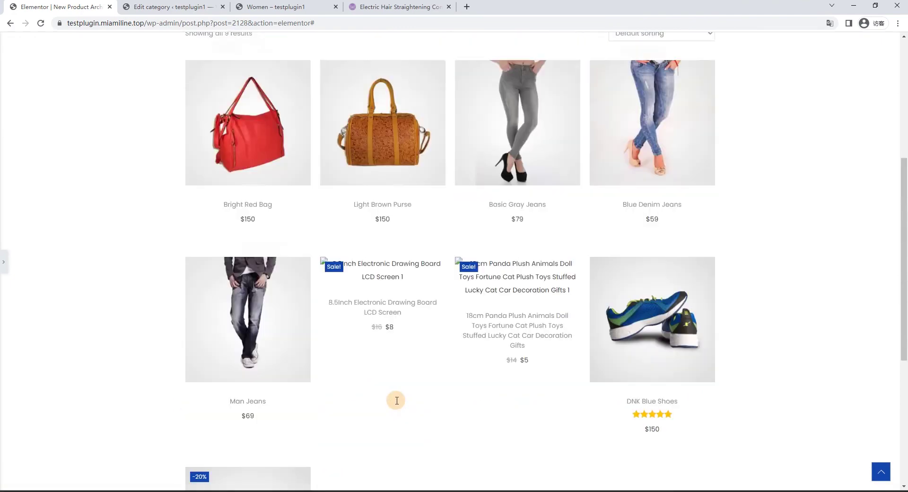
scroll(463, 116, up, 1)
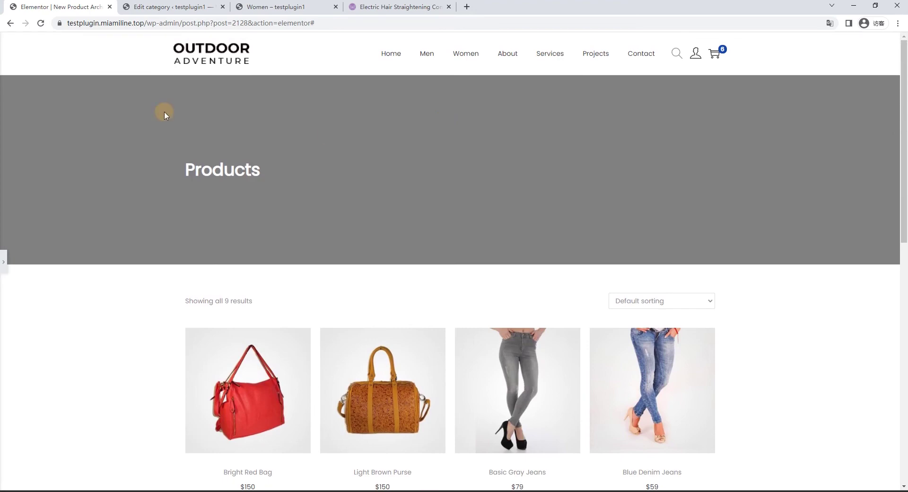
scroll(210, 175, down, 6)
scroll(309, 255, up, 6)
scroll(290, 182, down, 4)
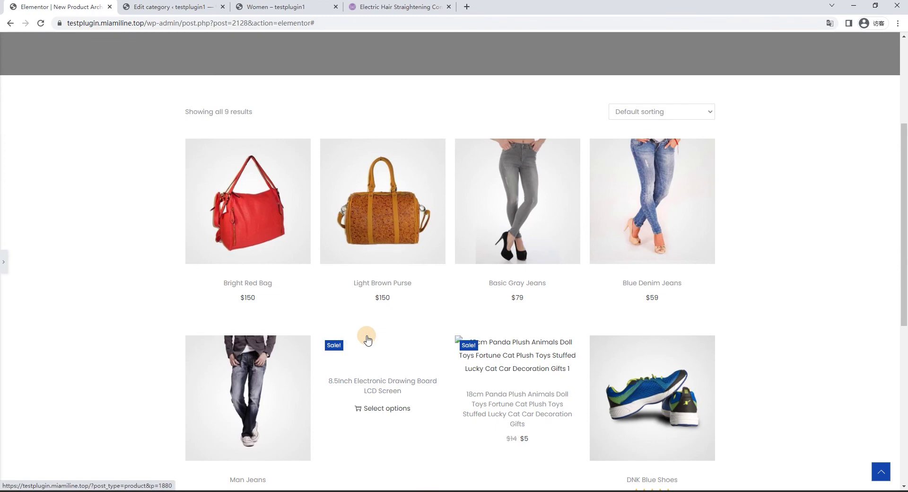
scroll(368, 339, down, 7)
scroll(369, 336, down, 1)
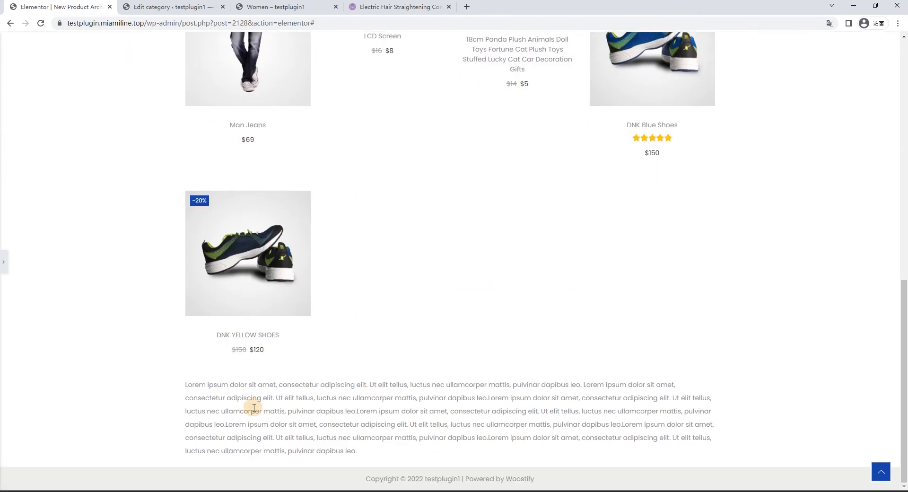
- Highlight the placeholder text beneath the products to examine it, and go back up to the heading banner
mouse_move(186, 393)
mouse_down()
mouse_move(375, 440)
mouse_move(186, 405)
mouse_move(181, 391)
mouse_move(198, 392)
mouse_up()
click(431, 443)
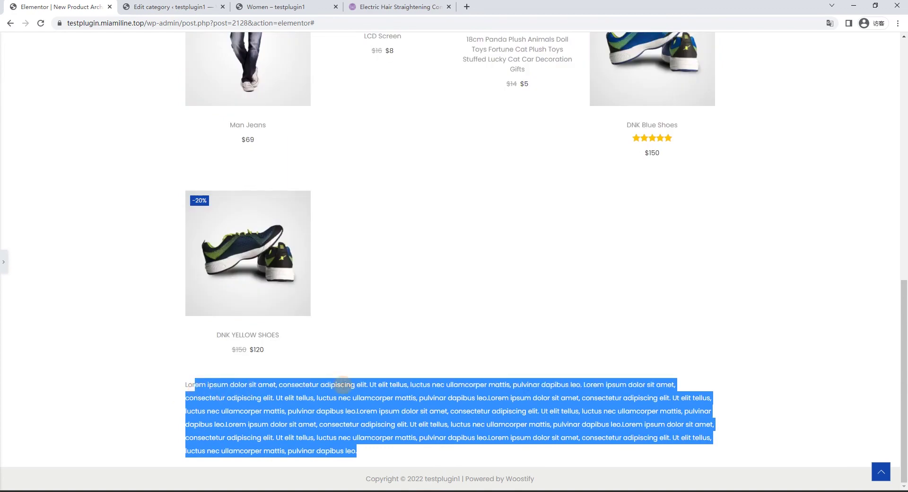
click(415, 370)
drag(158, 382, 537, 435)
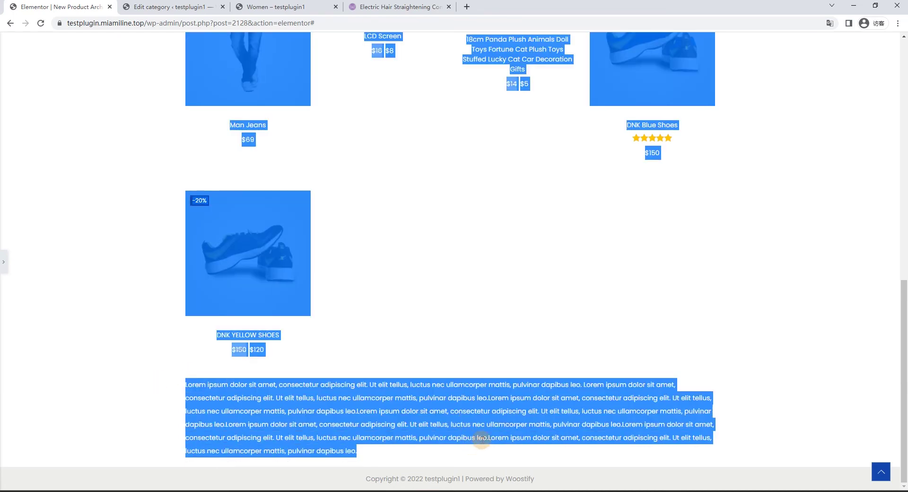
click(471, 420)
scroll(477, 401, up, 8)
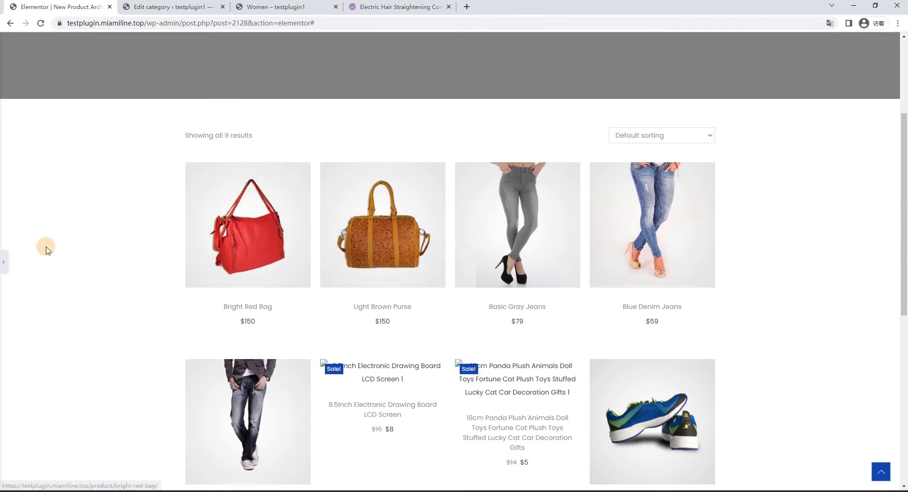
scroll(44, 245, up, 4)
- Bring back the editing panel, update the template with the added text, and reload the live Women page
click(3, 263)
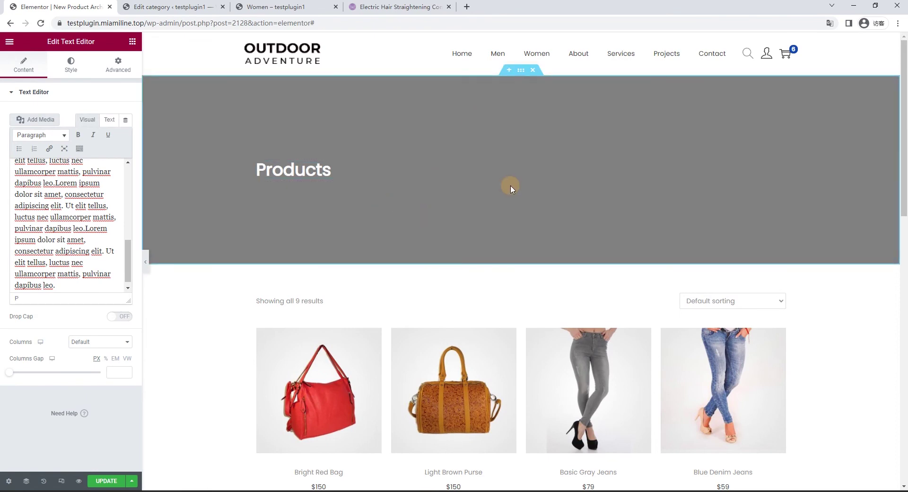
scroll(514, 185, down, 14)
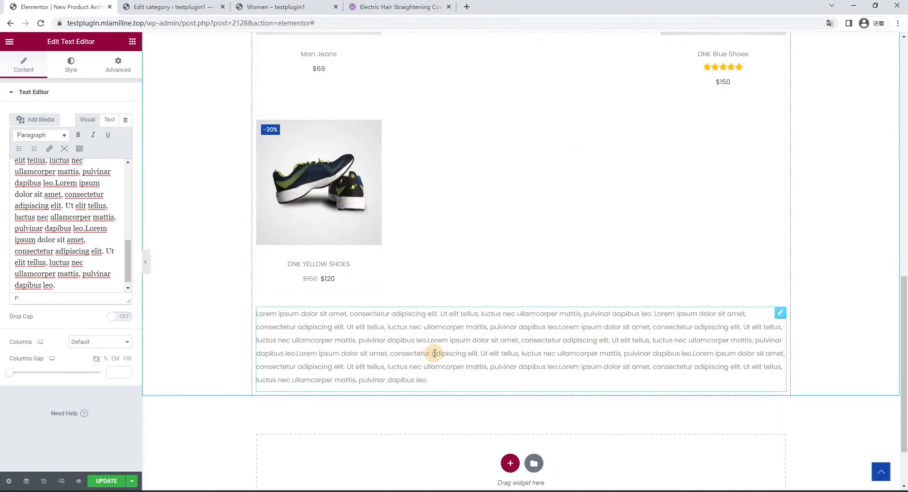
click(107, 481)
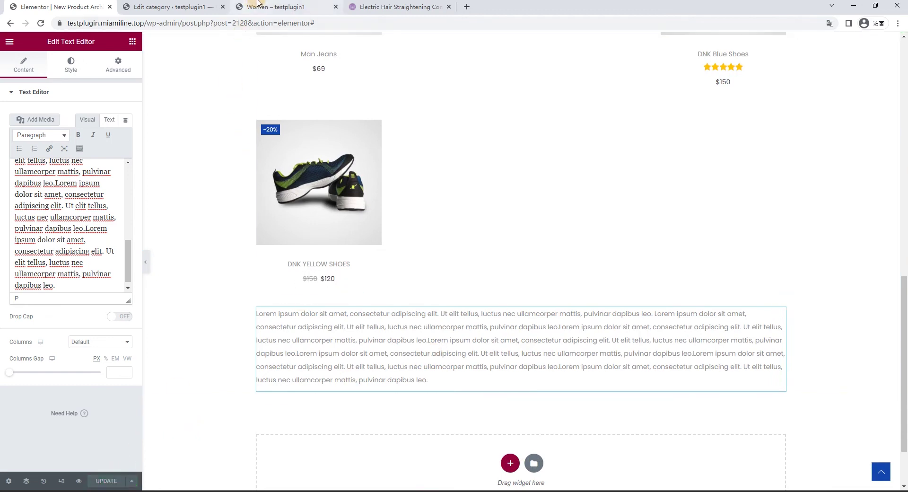
click(284, 6)
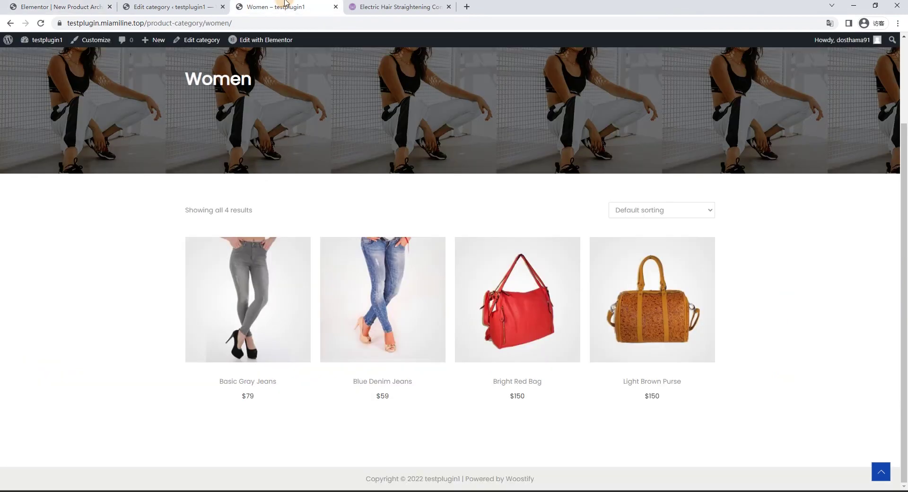
key(F5)
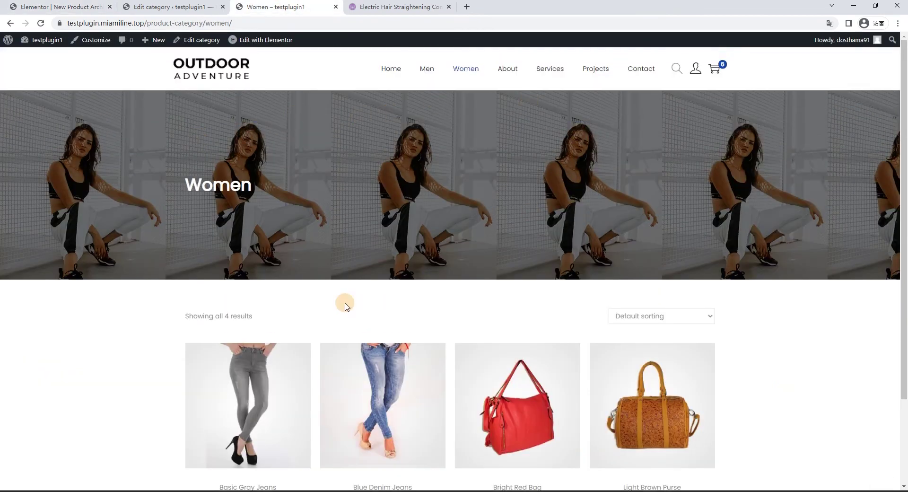
- Examine the heading banner and product grid on the live Women page, and compare them with the Men page
drag(190, 171, 286, 183)
click(146, 370)
scroll(101, 364, down, 3)
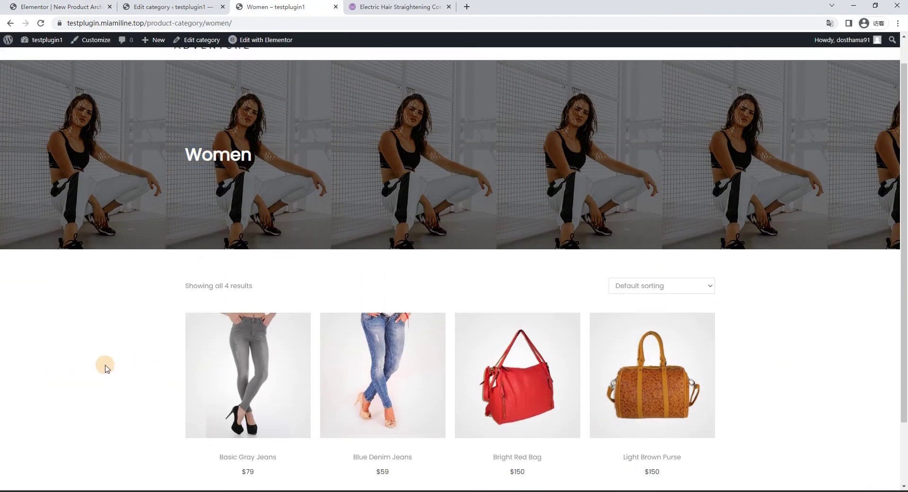
scroll(486, 169, up, 3)
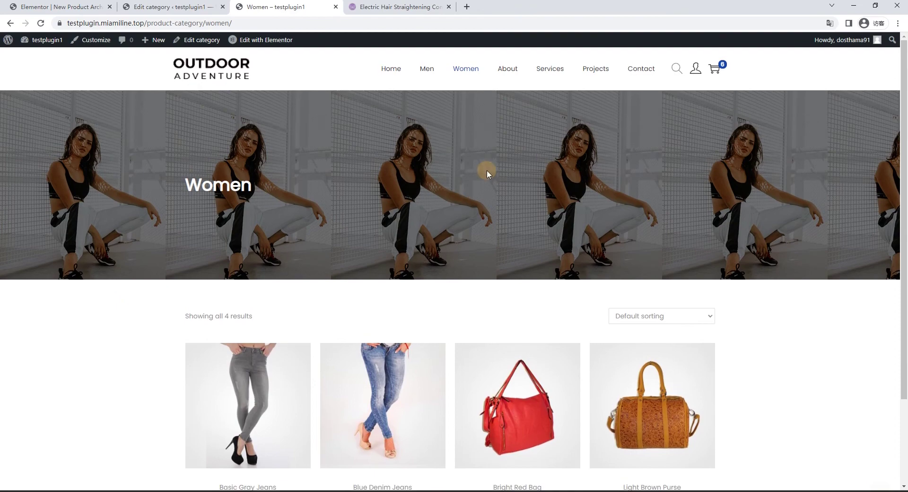
click(434, 70)
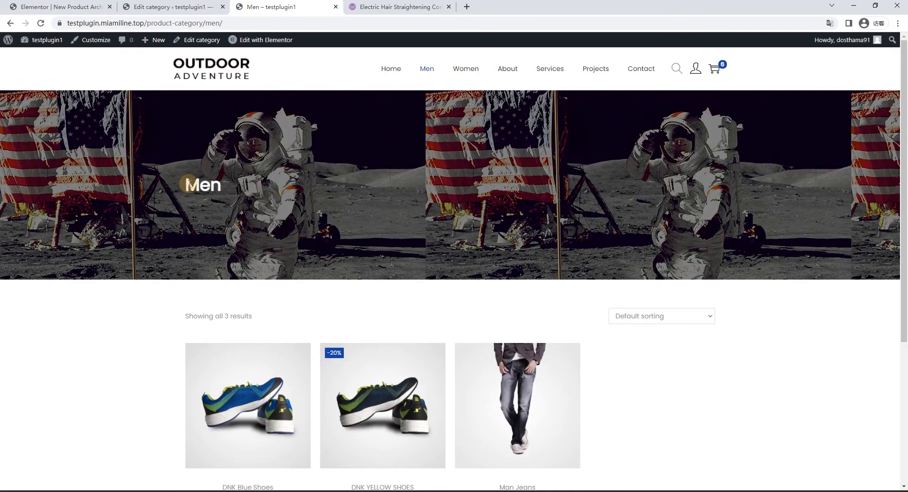
scroll(194, 198, down, 5)
scroll(284, 376, up, 5)
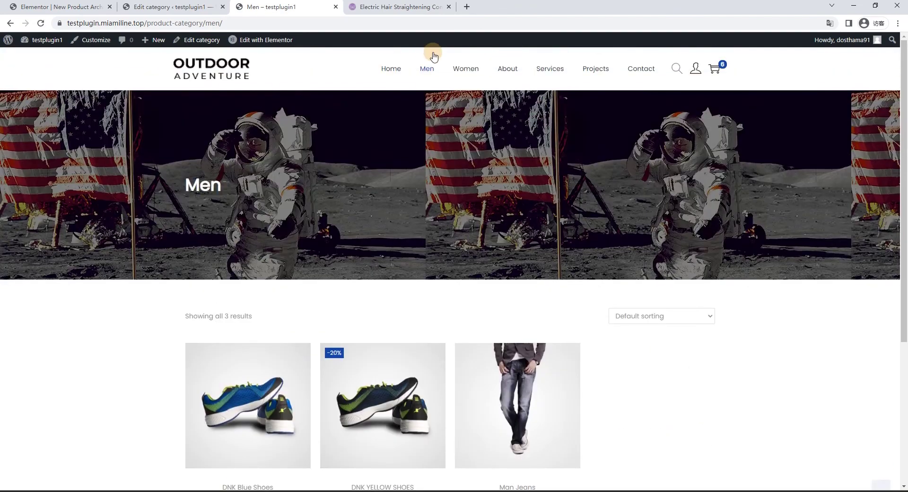
- Reopen the live Women page and highlight the placeholder text beneath its products to examine it
click(465, 69)
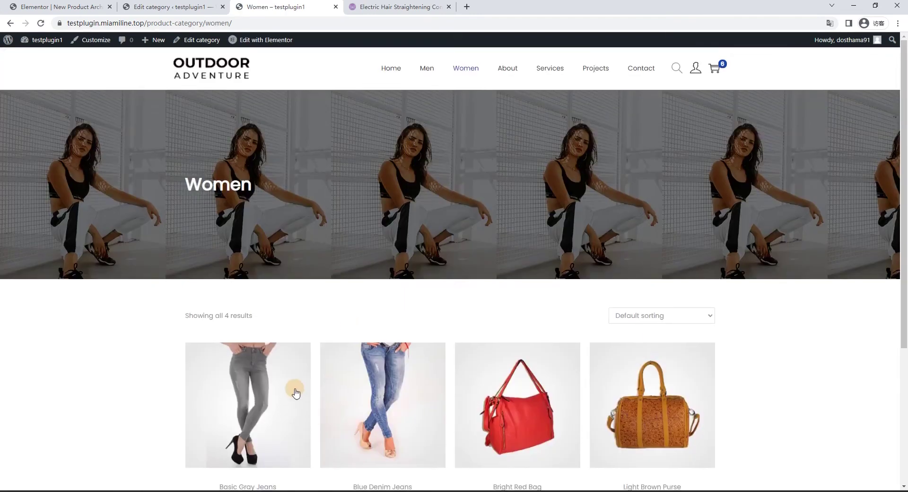
scroll(295, 392, down, 4)
drag(185, 337, 396, 409)
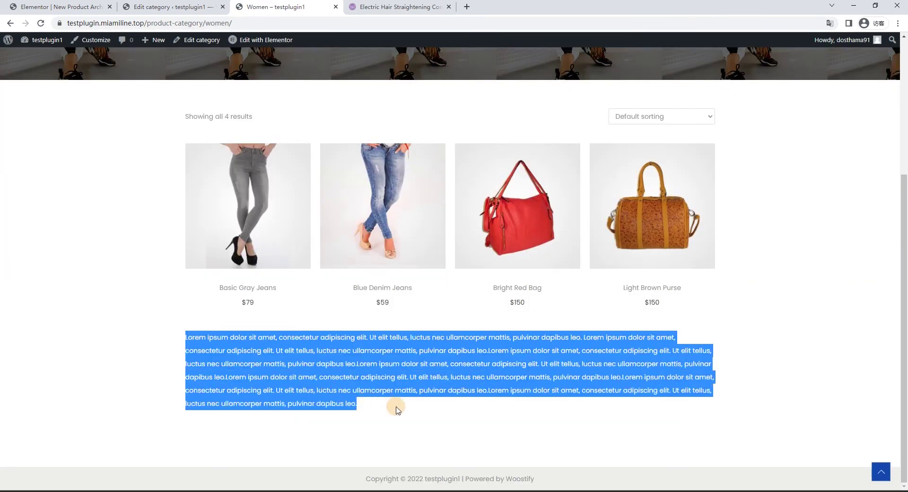
click(397, 410)
scroll(406, 402, up, 5)
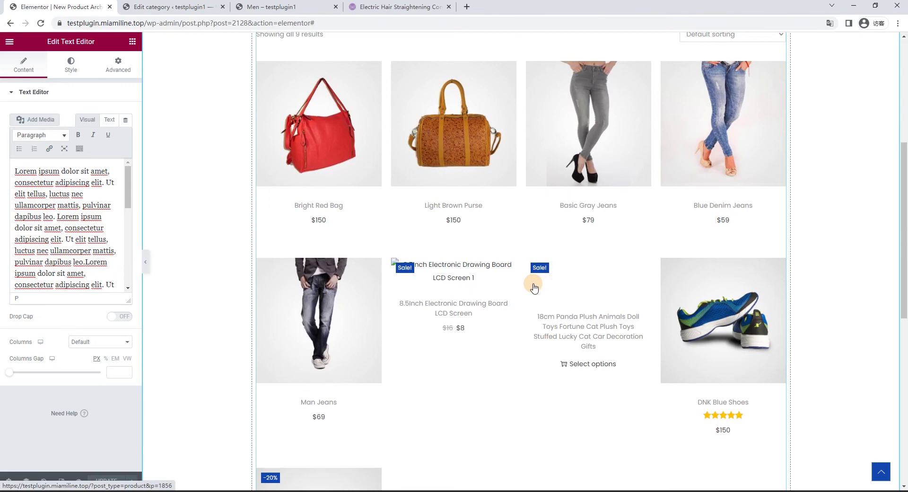
- Return to the archive template in the Elementor editor and look over its product grid and heading banner
scroll(534, 287, down, 5)
scroll(416, 416, up, 10)
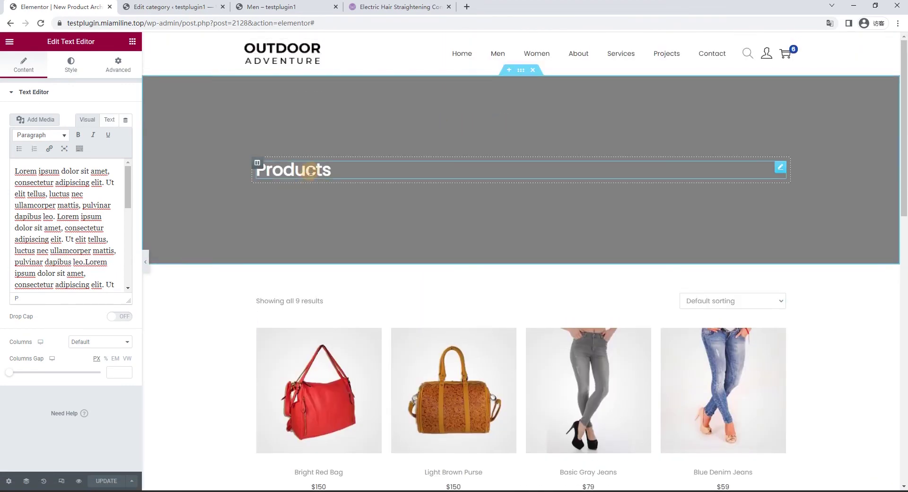
scroll(304, 162, down, 2)
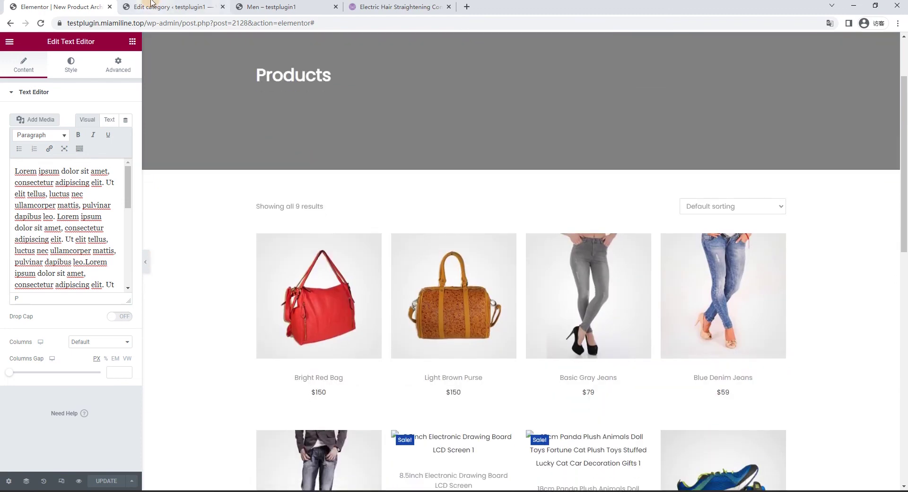
- Go from the Women category's settings back to the product categories and open the Men category for editing
click(170, 7)
scroll(168, 245, down, 2)
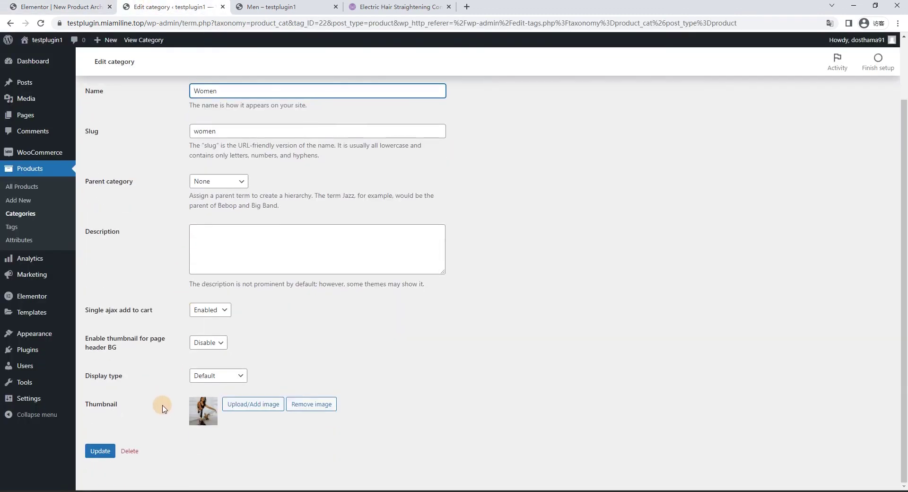
scroll(180, 307, up, 2)
click(27, 214)
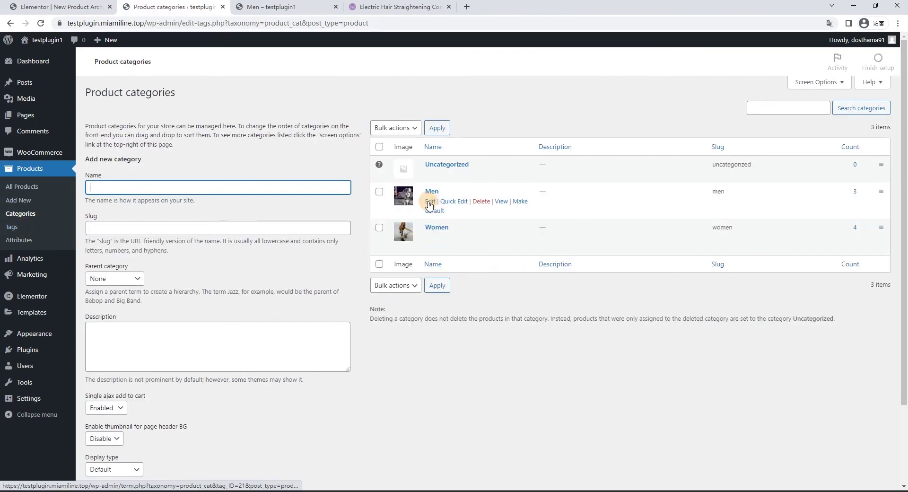
click(429, 202)
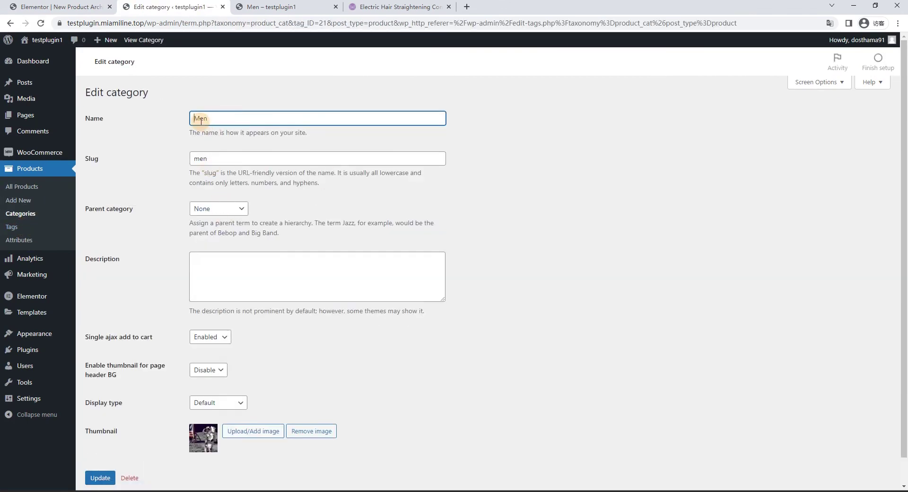
scroll(162, 220, down, 1)
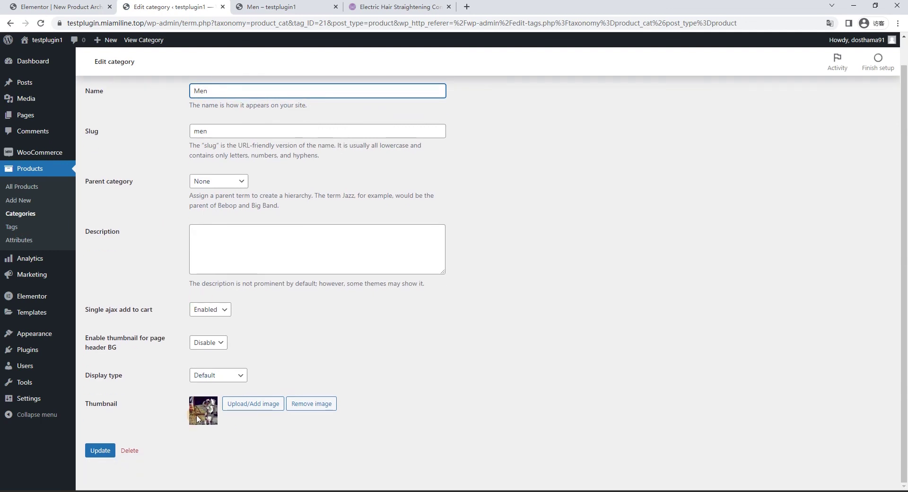
- Enter "This is the Men Archive description!" as the Men category's description, copy the text, and update the category
drag(134, 244, 81, 232)
click(119, 261)
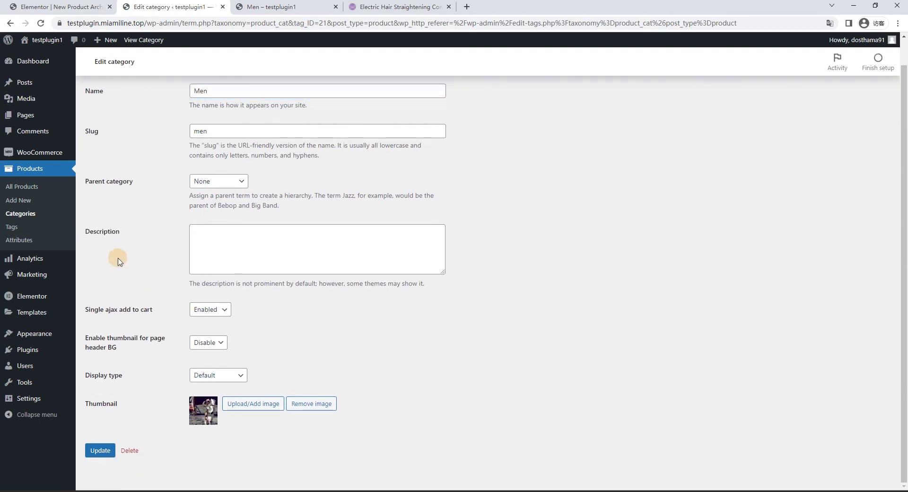
click(237, 258)
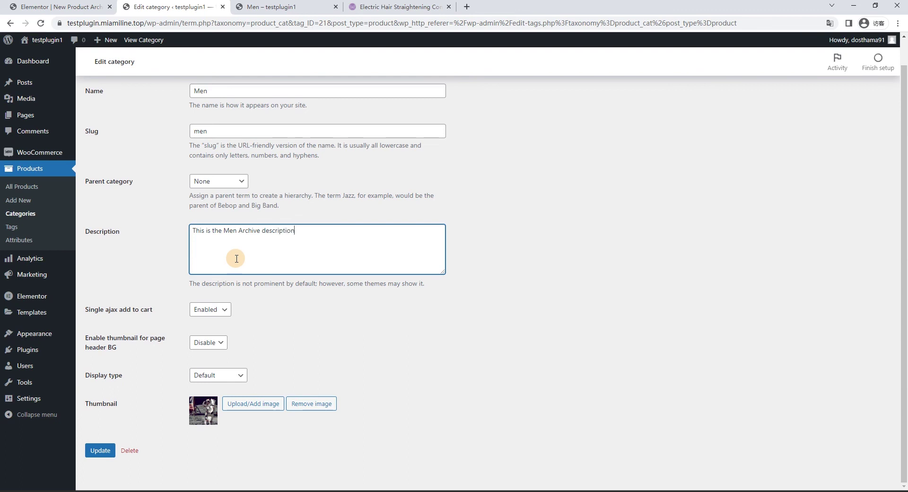
triple_click(282, 240)
key(ctrl+c)
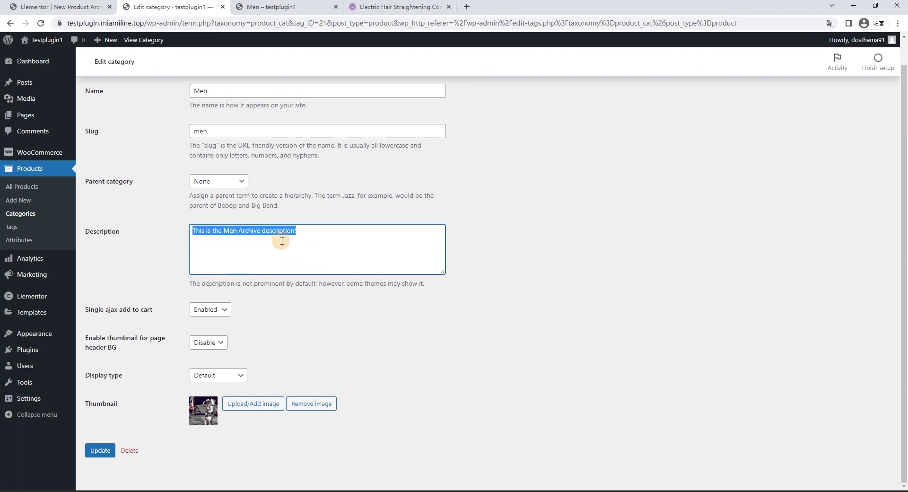
click(286, 242)
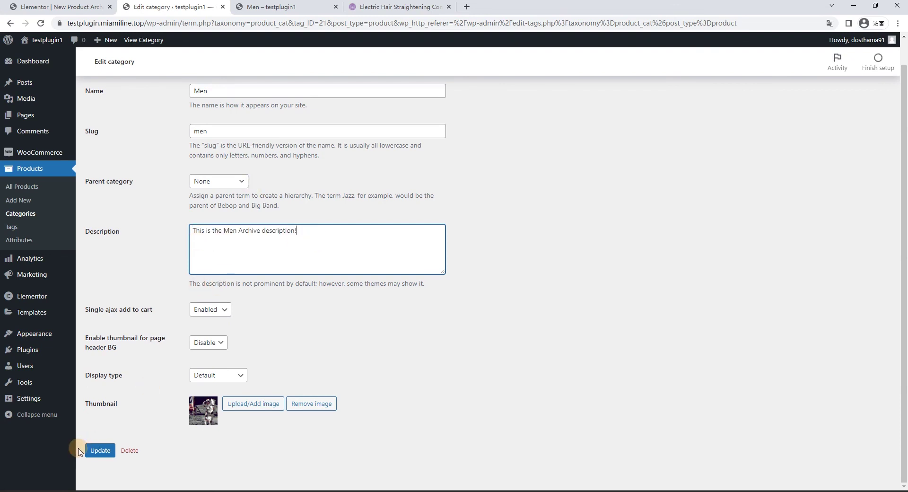
click(96, 450)
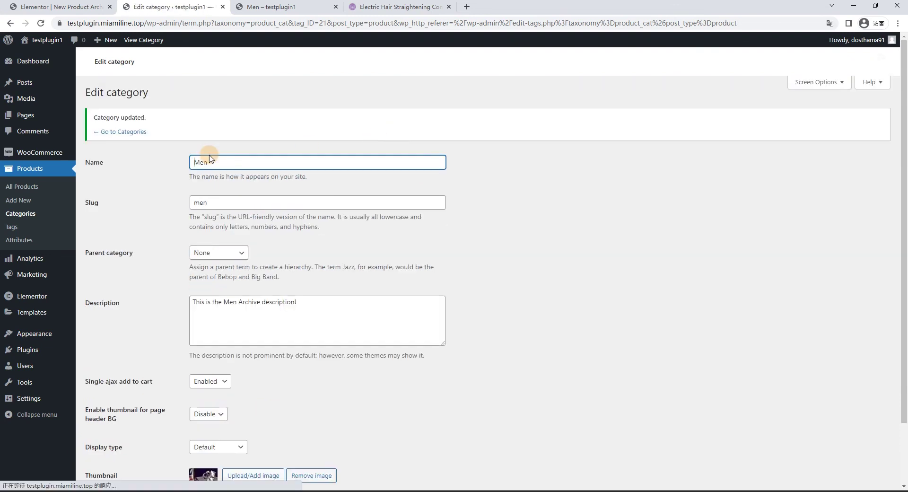
- Set the Women category's description to "This is the Women Archive description!" by adapting the copied text, and update the category
click(107, 134)
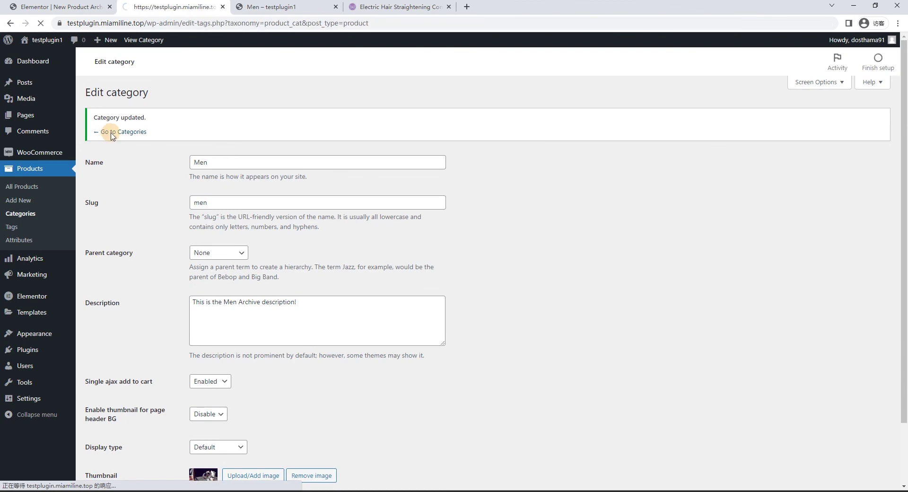
click(431, 237)
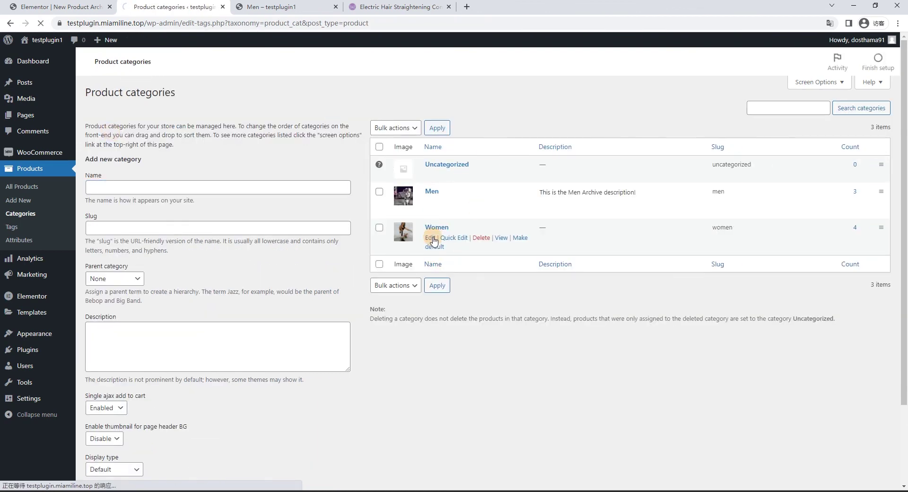
click(237, 281)
key(ctrl+v)
click(230, 258)
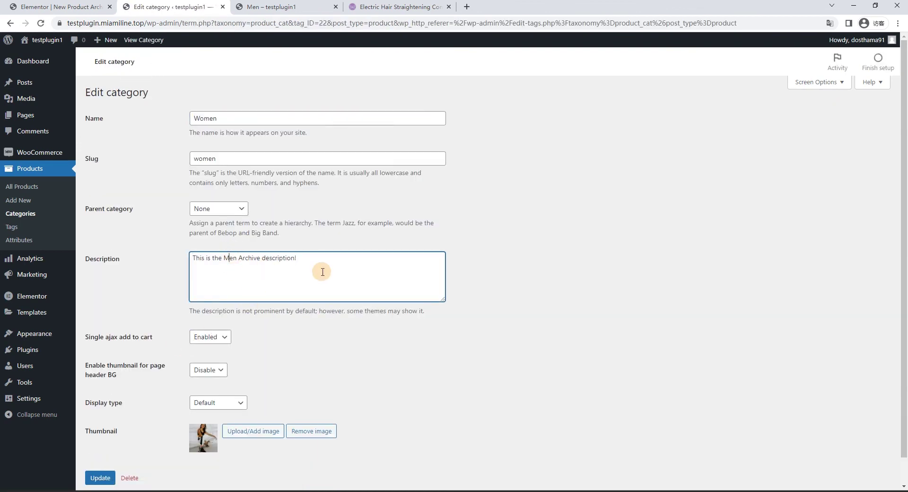
text(Wom)
scroll(322, 272, down, 1)
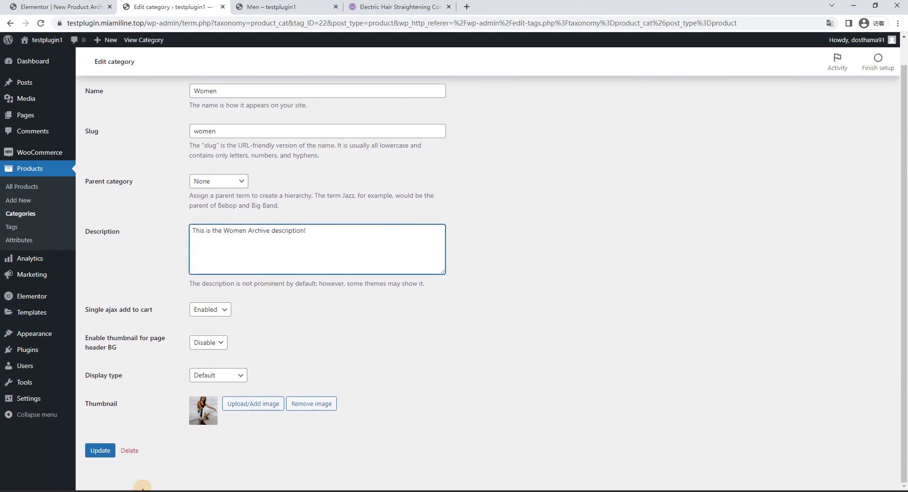
click(101, 450)
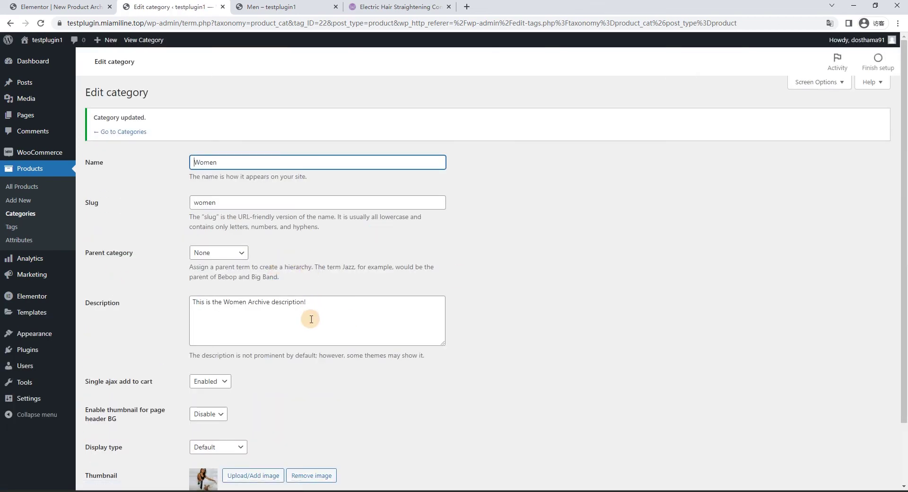
- Reload the archive template in the Elementor editor and select the text widget beneath the products
click(81, 10)
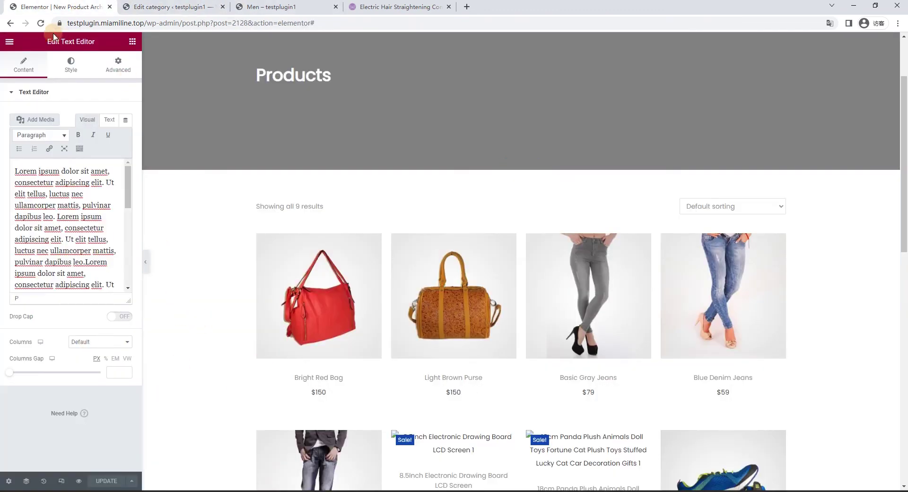
click(39, 23)
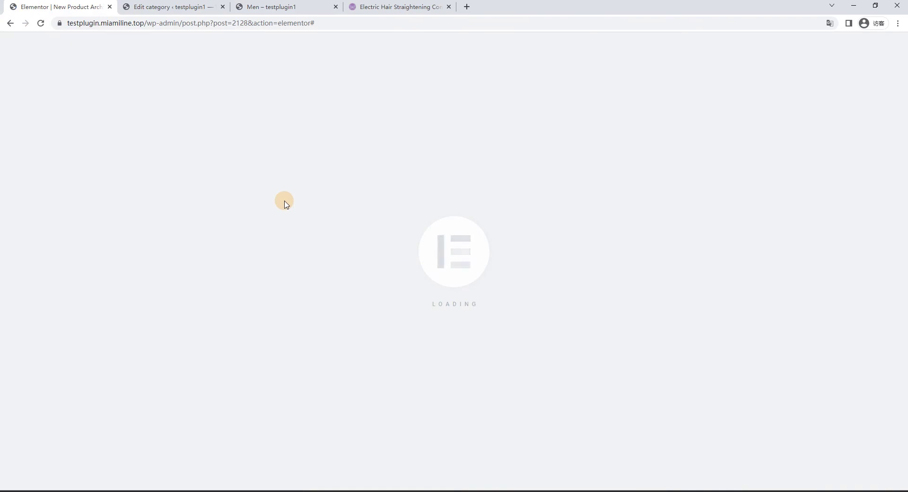
scroll(308, 194, down, 15)
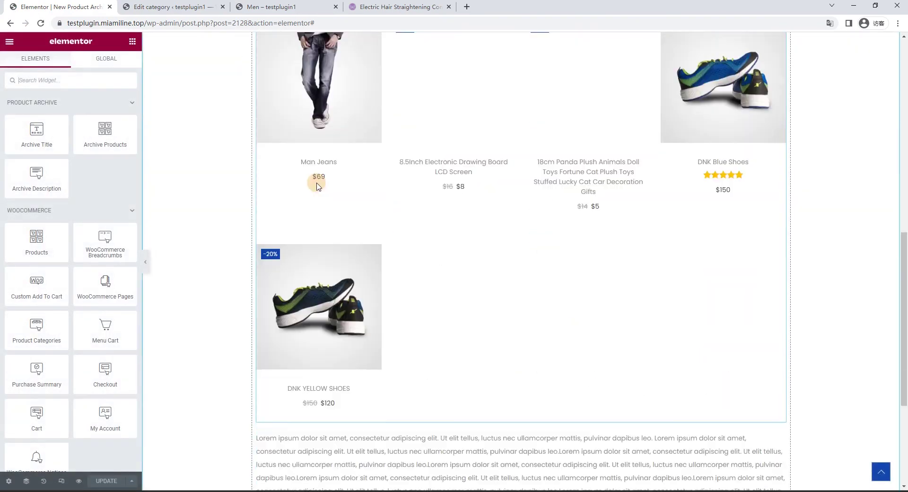
scroll(312, 232, down, 1)
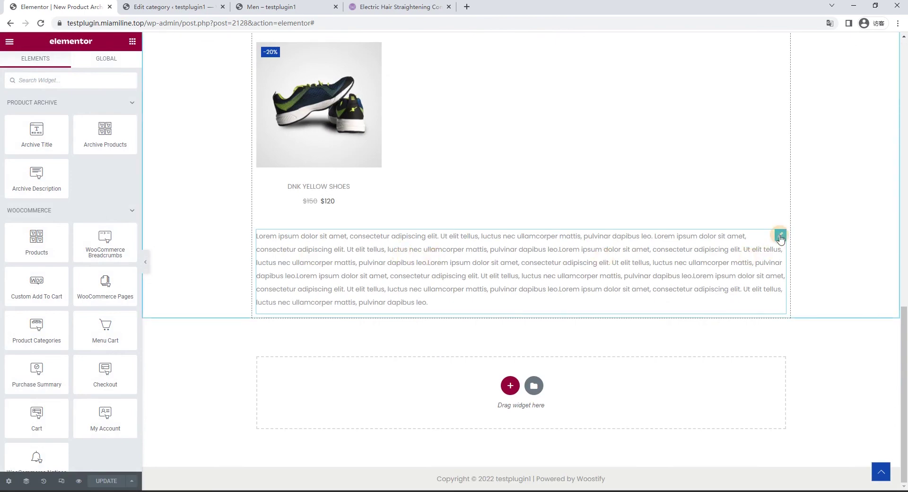
click(683, 272)
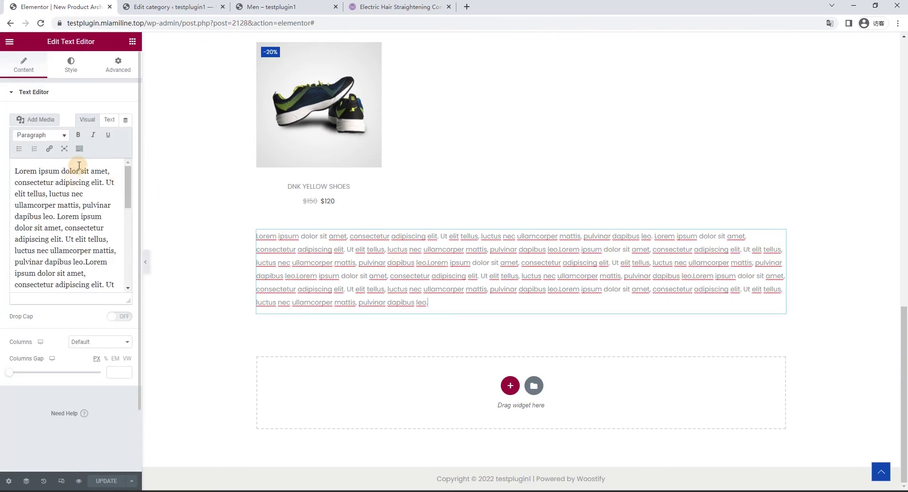
- Replace the text widget's content with the Archive Description dynamic tag and update the template
click(125, 121)
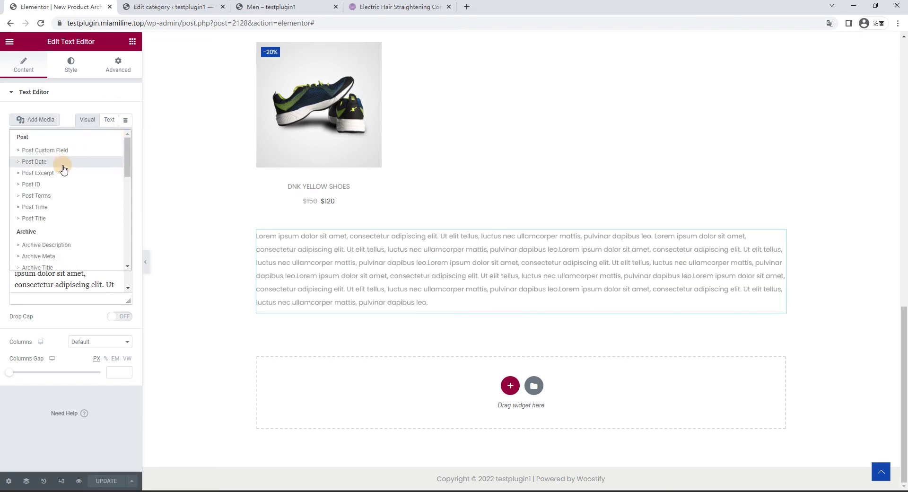
scroll(66, 180, down, 5)
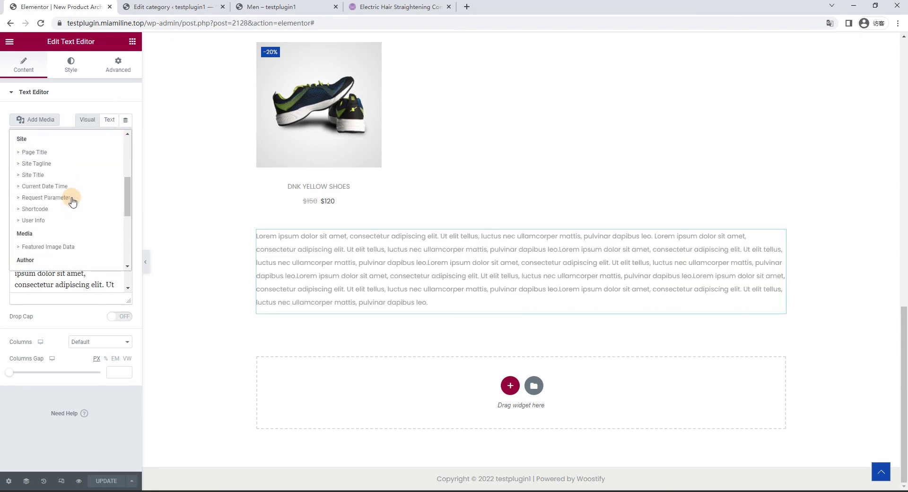
scroll(72, 201, up, 4)
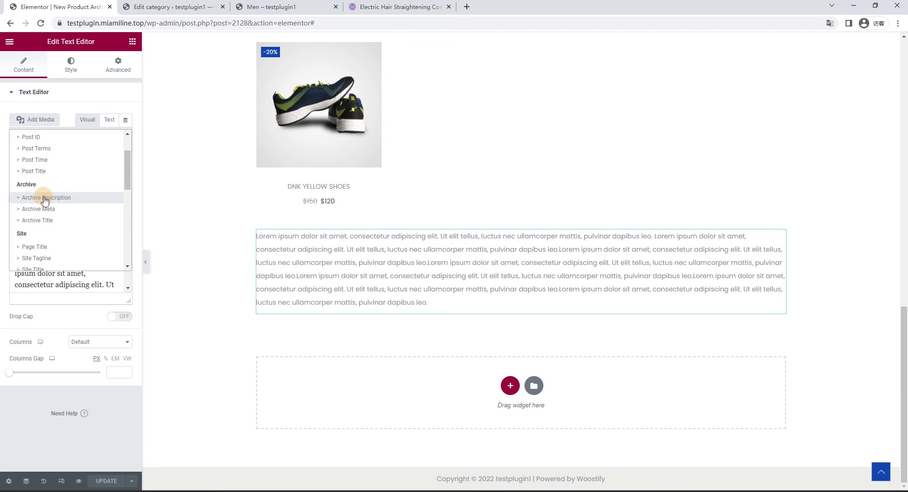
click(45, 199)
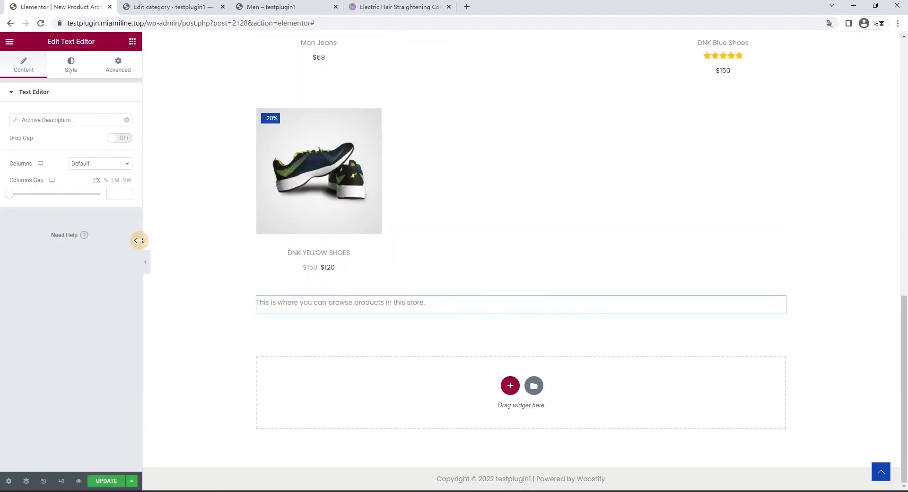
click(115, 481)
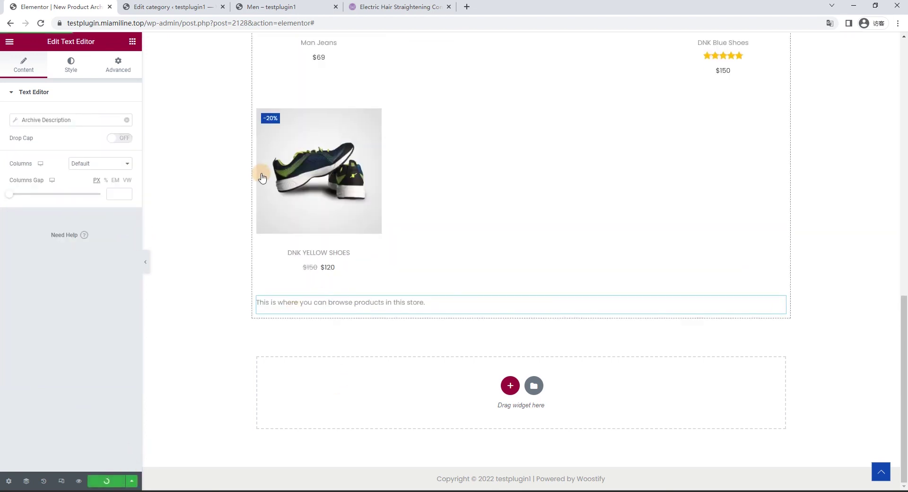
- Reload the Men category page on the live site and check the archive description beneath the products
click(279, 6)
scroll(283, 137, up, 1)
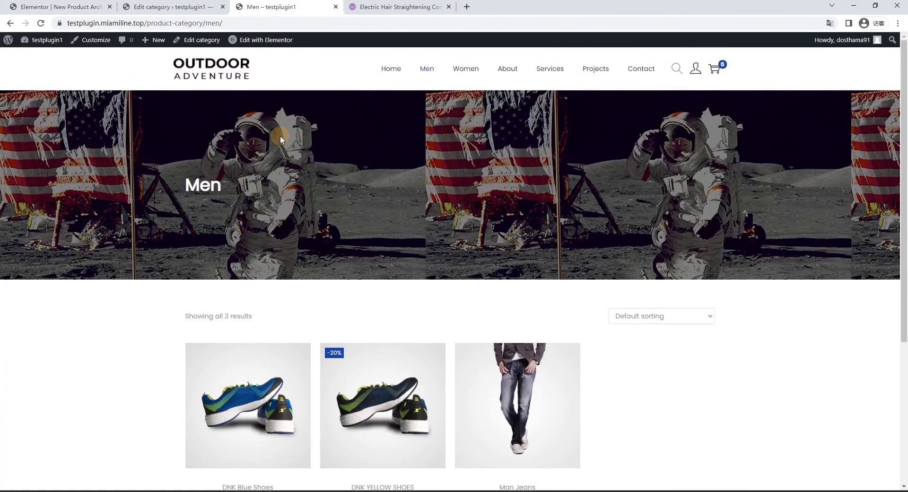
click(426, 68)
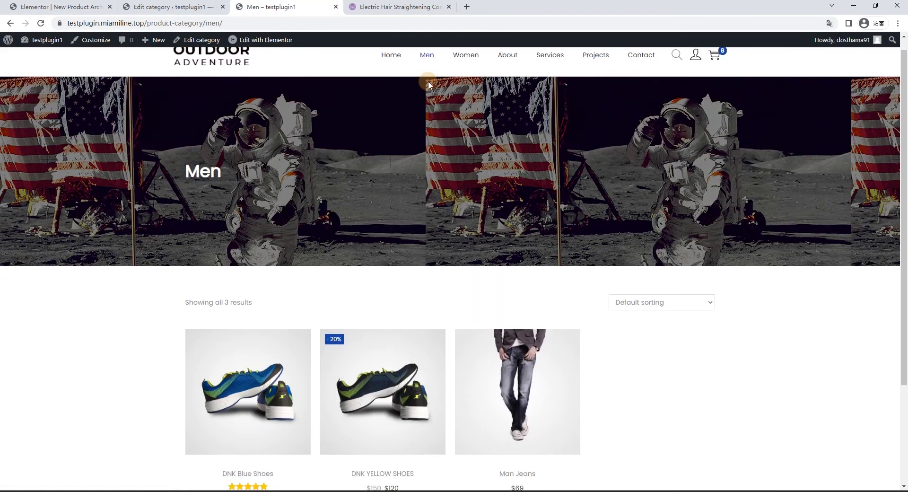
scroll(427, 81, down, 3)
drag(178, 403, 315, 405)
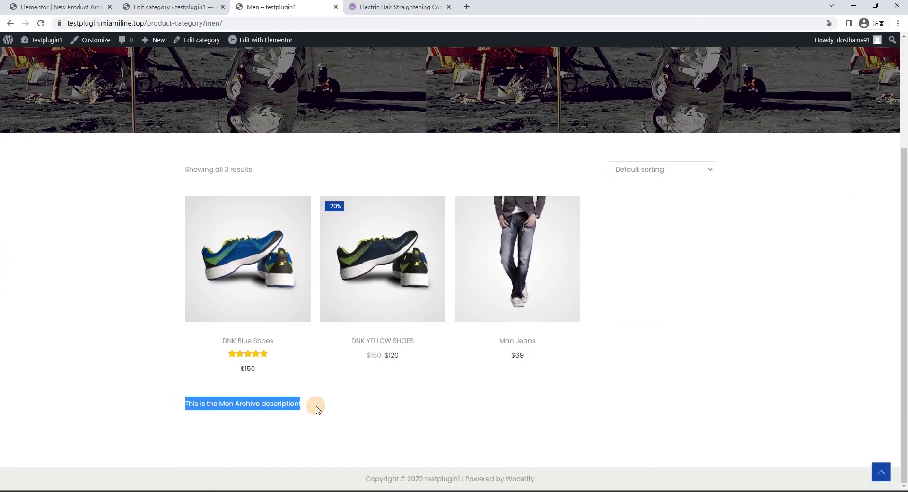
click(371, 375)
- Open the Women category page and check its title, banner, product grid and the archive description beneath the products
scroll(371, 374, up, 3)
click(468, 70)
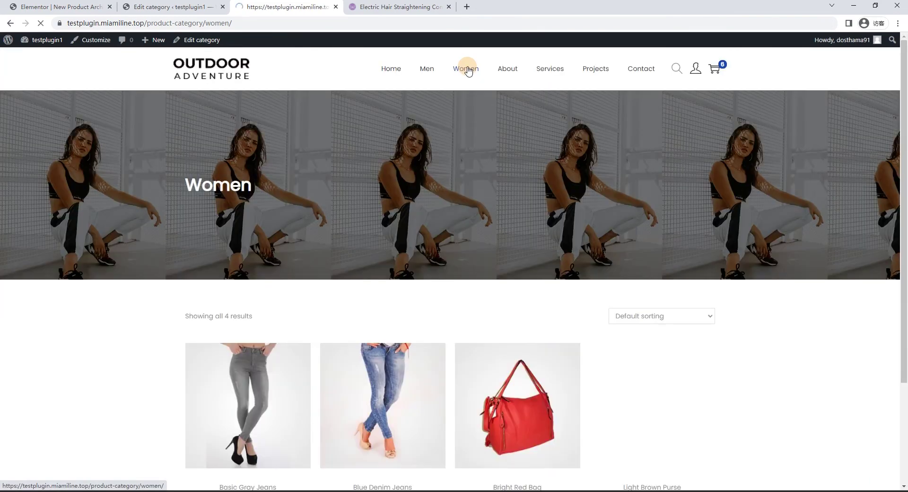
scroll(426, 274, down, 3)
drag(192, 403, 391, 421)
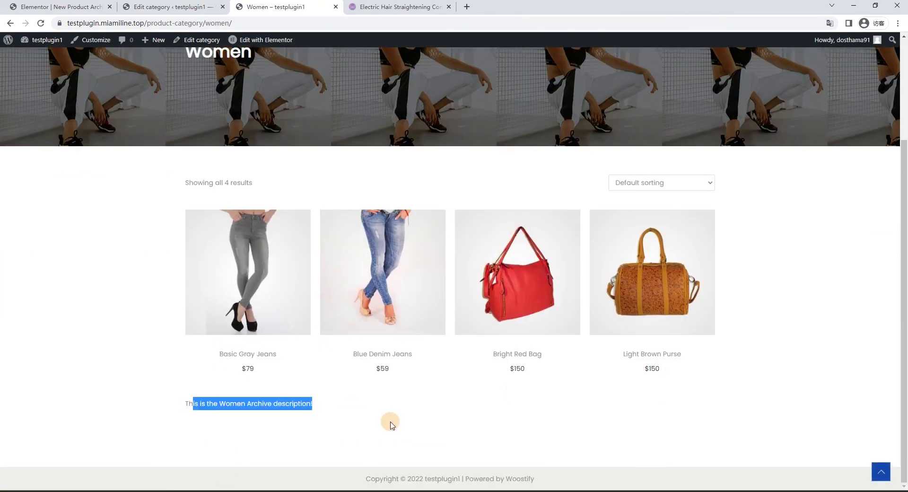
click(391, 421)
scroll(46, 285, up, 3)
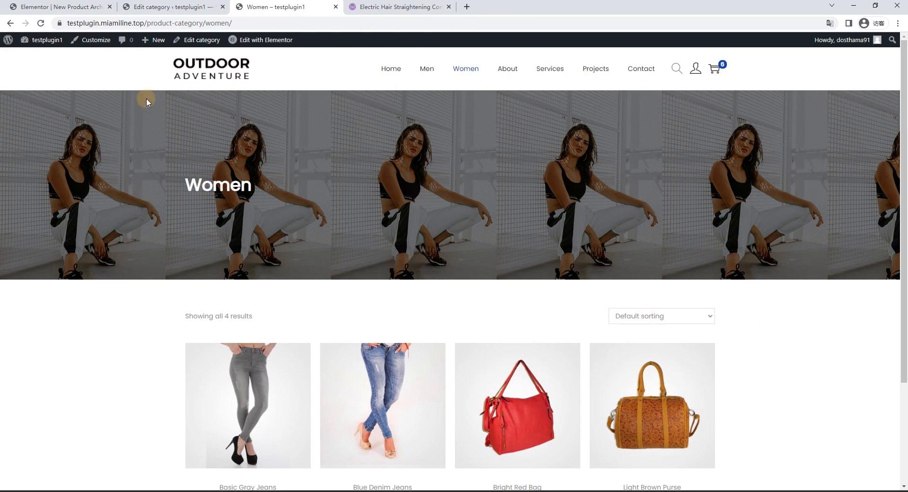
scroll(481, 265, down, 3)
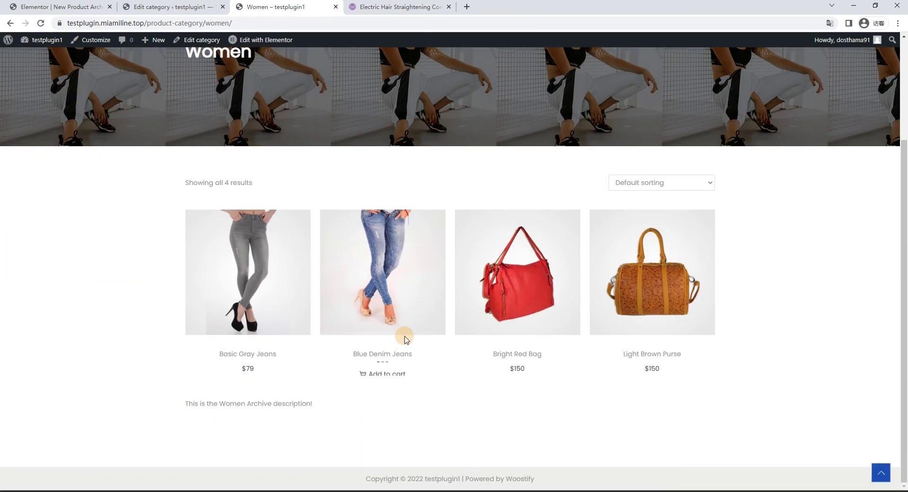
drag(312, 403, 153, 403)
click(370, 444)
scroll(388, 408, up, 3)
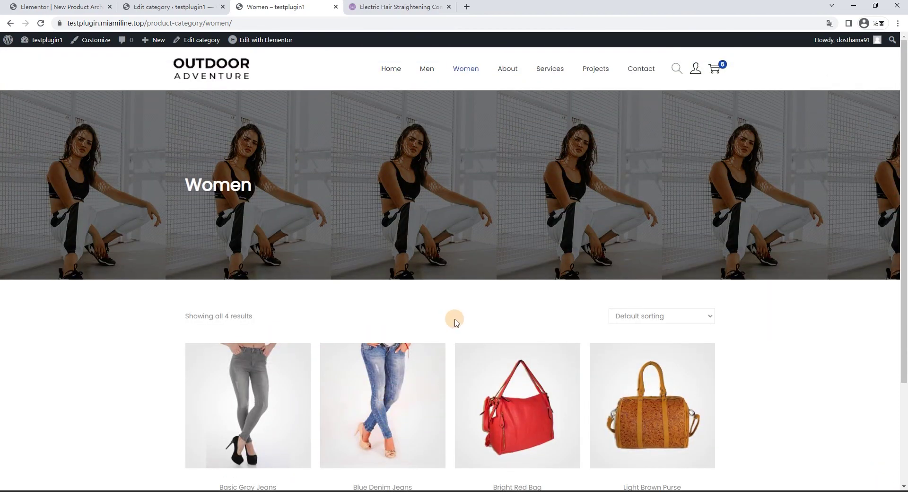
- Open the Blue Denim Jeans product page, add one pair to the cart, and close the cart drawer
click(409, 372)
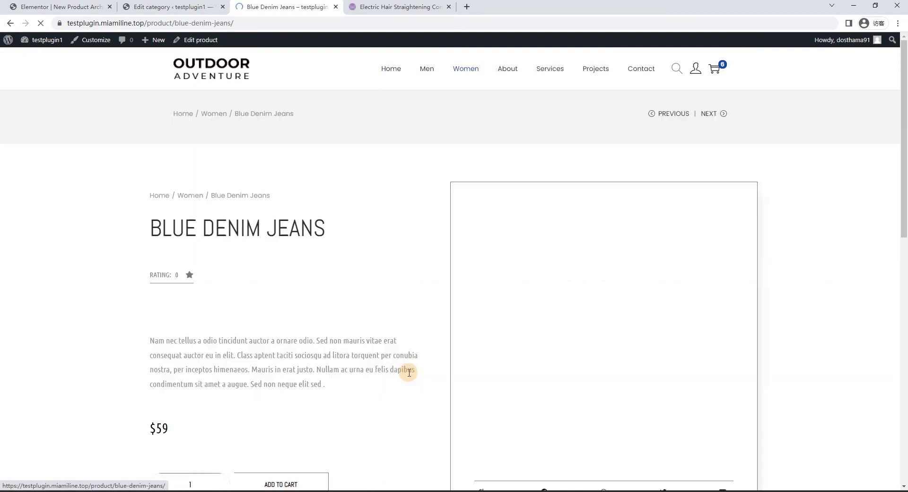
drag(330, 229, 142, 236)
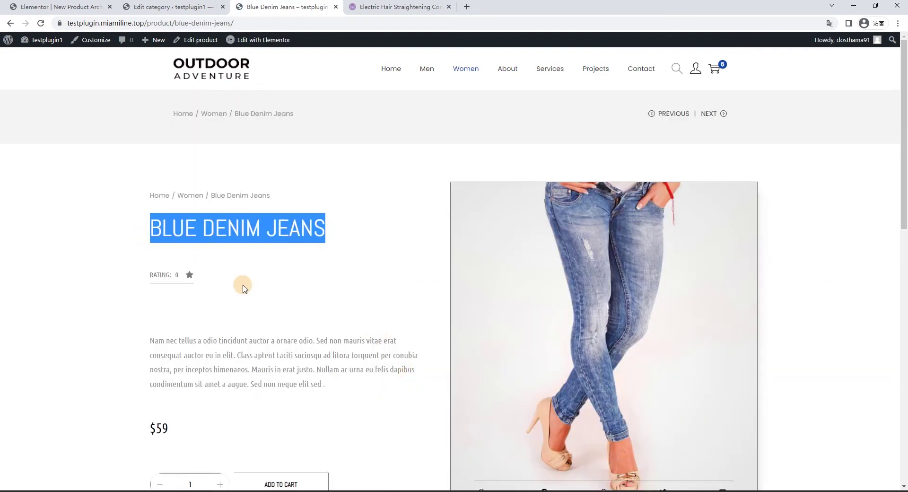
scroll(244, 288, down, 5)
click(284, 248)
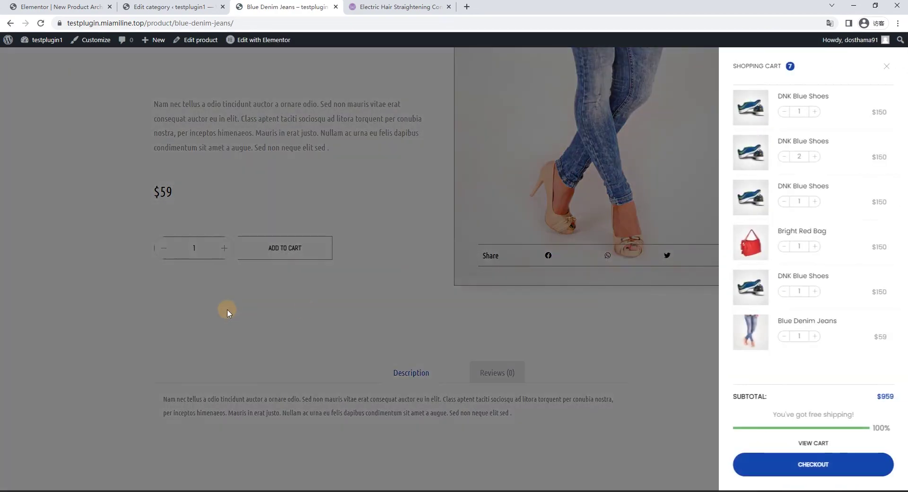
click(390, 310)
- Review the Blue Denim Jeans page layout from the product details down to the description and related products
scroll(312, 331, up, 4)
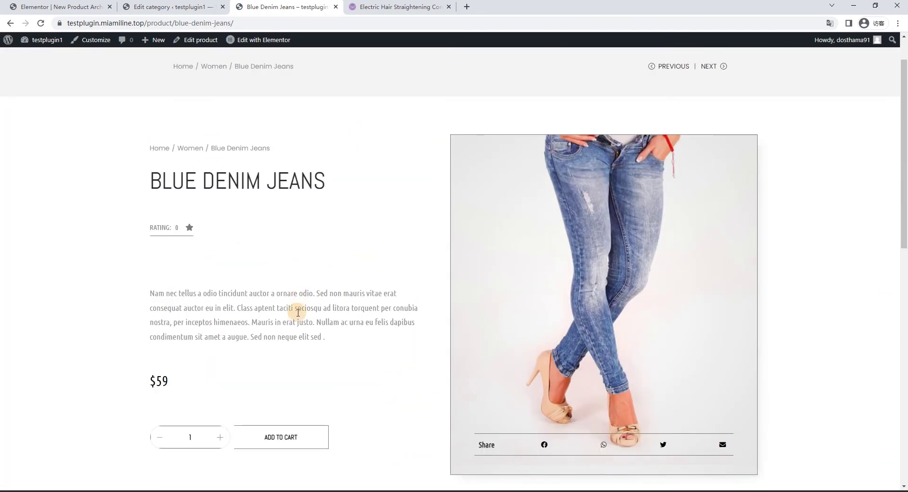
scroll(331, 319, down, 3)
scroll(418, 306, down, 6)
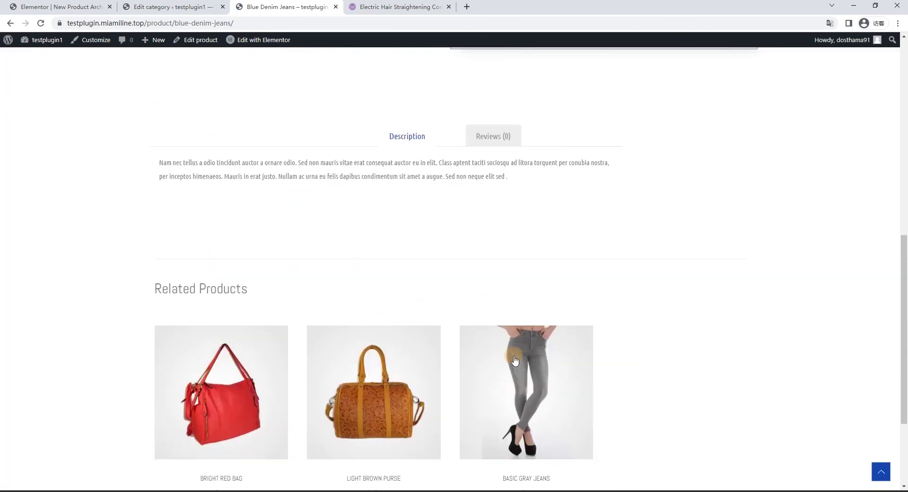
scroll(454, 263, up, 9)
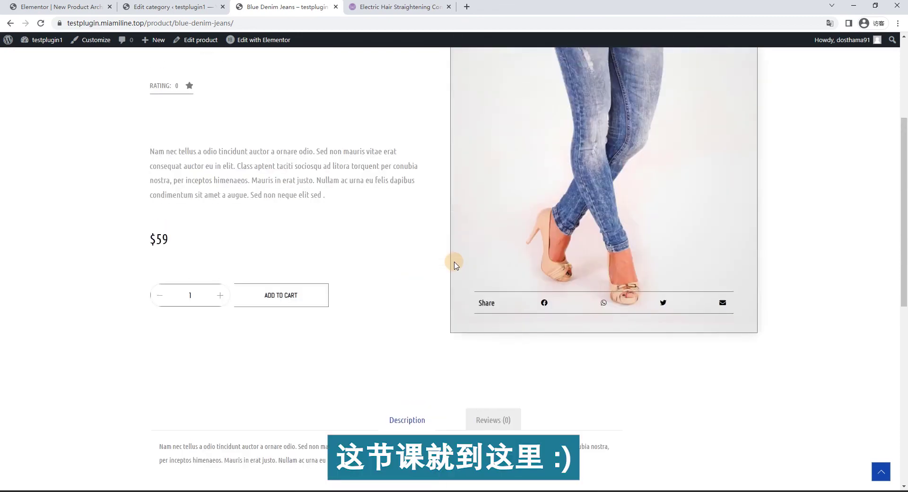